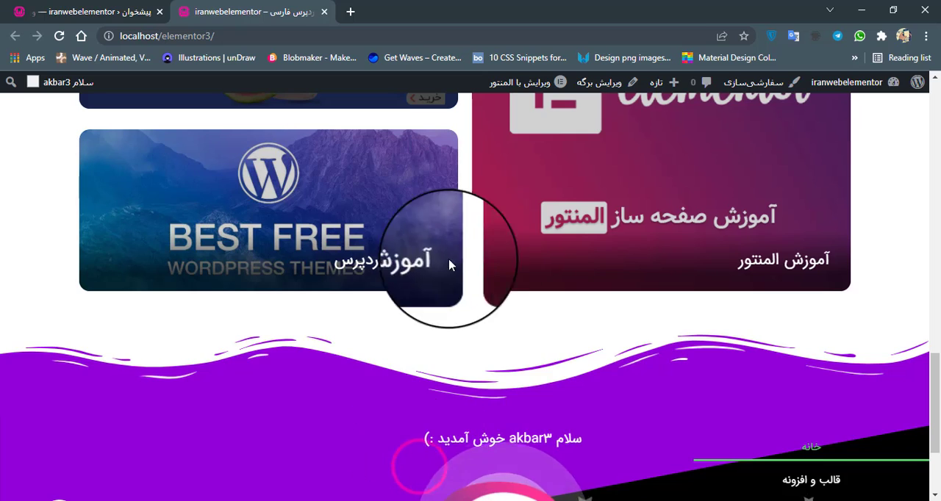
# Open the site's home page (صفحه اصلی) for editing in a separate browser tab and load it in the Elementor editor.
pyautogui.scroll(2, 514, 287)
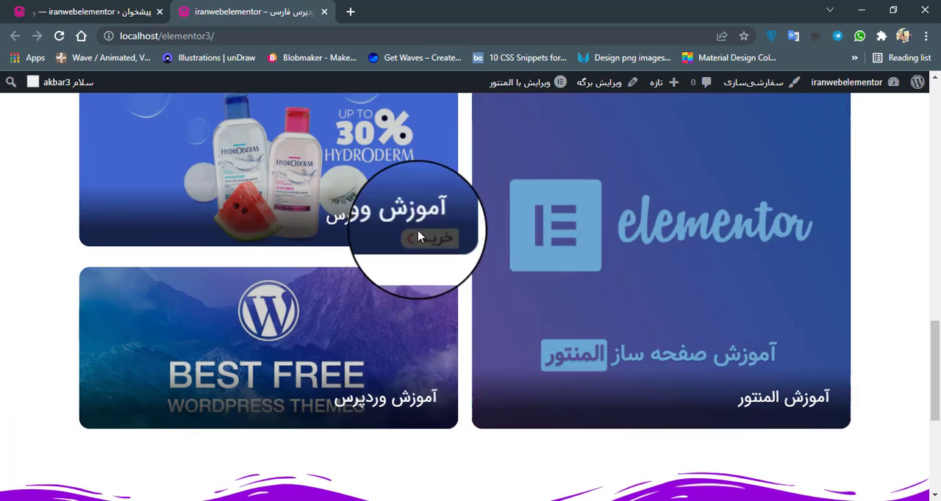
pyautogui.click(143, 12)
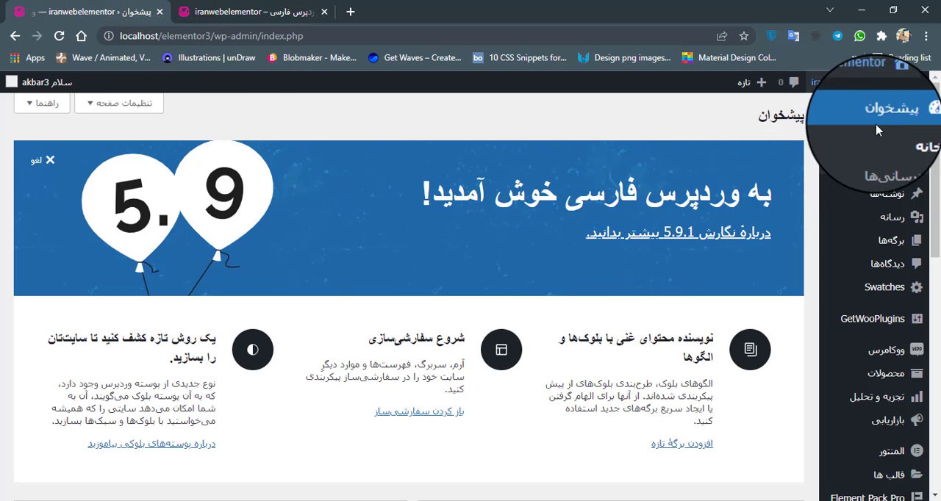
pyautogui.click(327, 6)
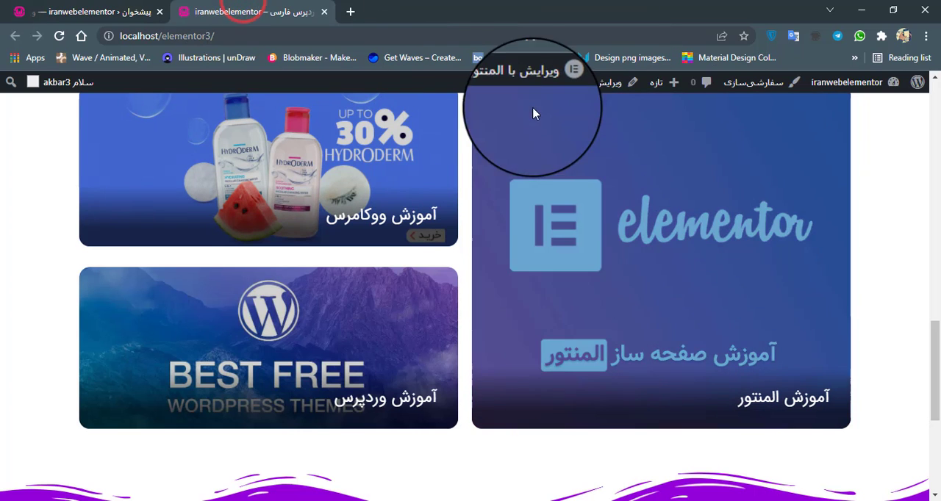
pyautogui.rightClick(604, 87)
pyautogui.click(619, 93)
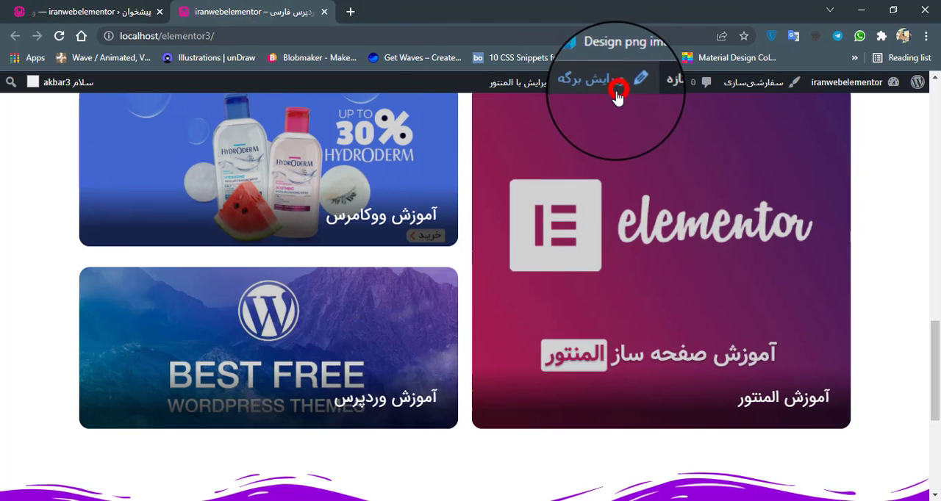
pyautogui.moveTo(384, 3); pyautogui.dragTo(230, 9)
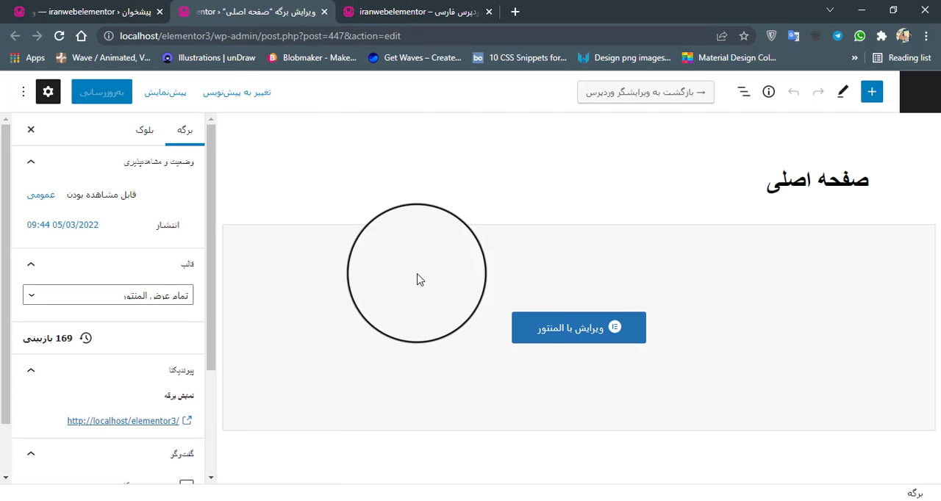
pyautogui.click(591, 331)
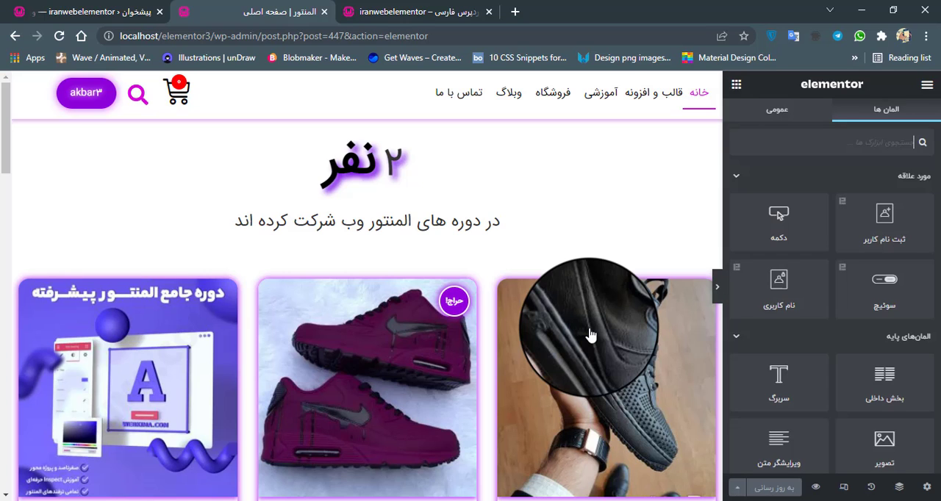
# Start adding a new section in the empty area between the course banners and the purple wave footer.
pyautogui.scroll(-10, 590, 335)
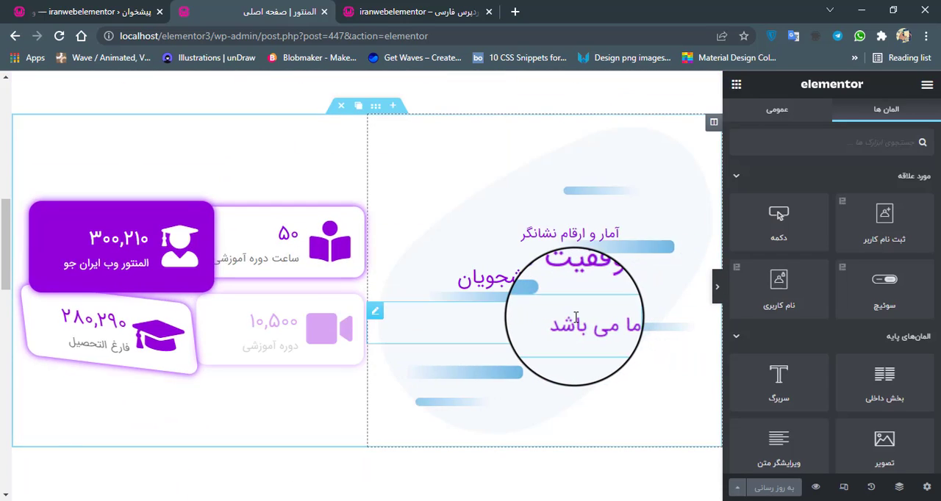
pyautogui.scroll(-5, 575, 316)
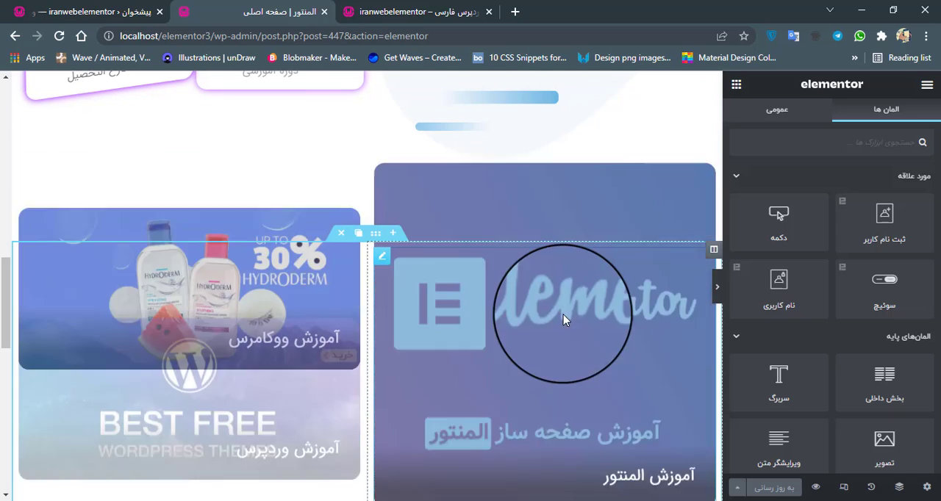
pyautogui.scroll(-5, 561, 316)
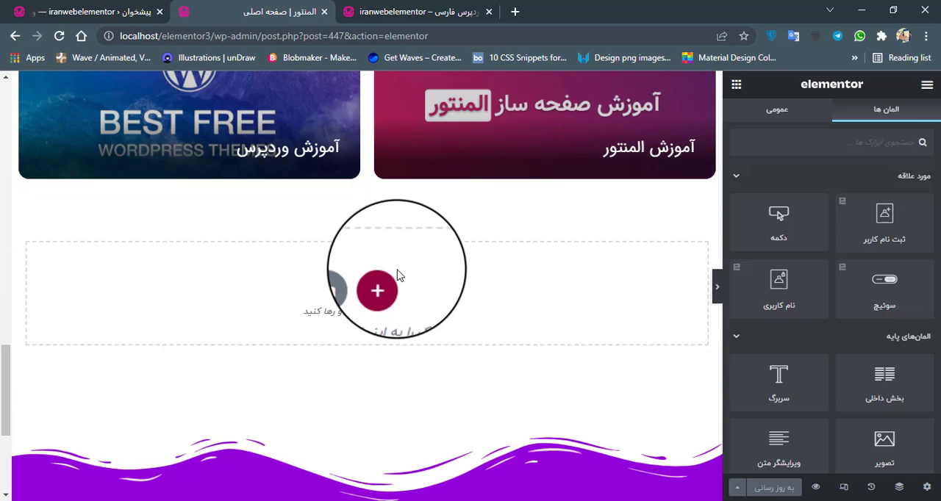
pyautogui.click(383, 286)
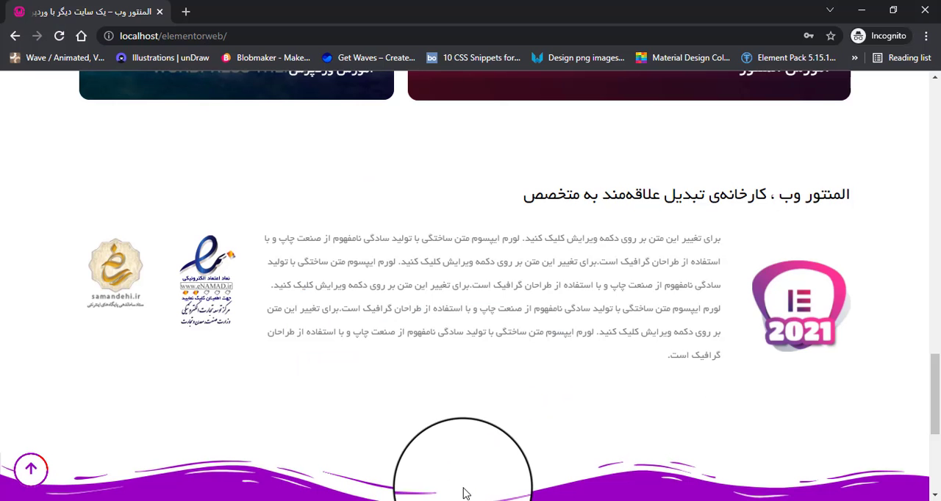
# Examine the layout of the about section on the reference site localhost/elementorweb, and return to the Elementor editor.
pyautogui.click(457, 500)
pyautogui.click(433, 458)
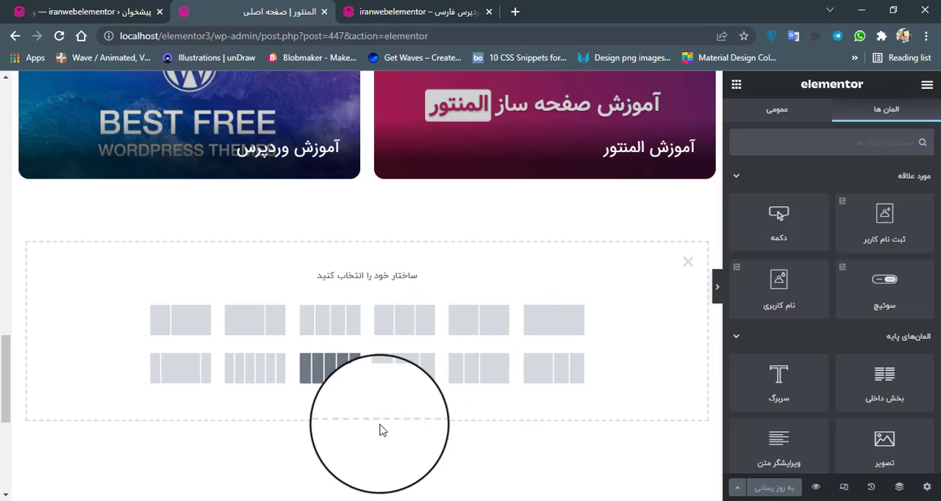
pyautogui.moveTo(456, 500)
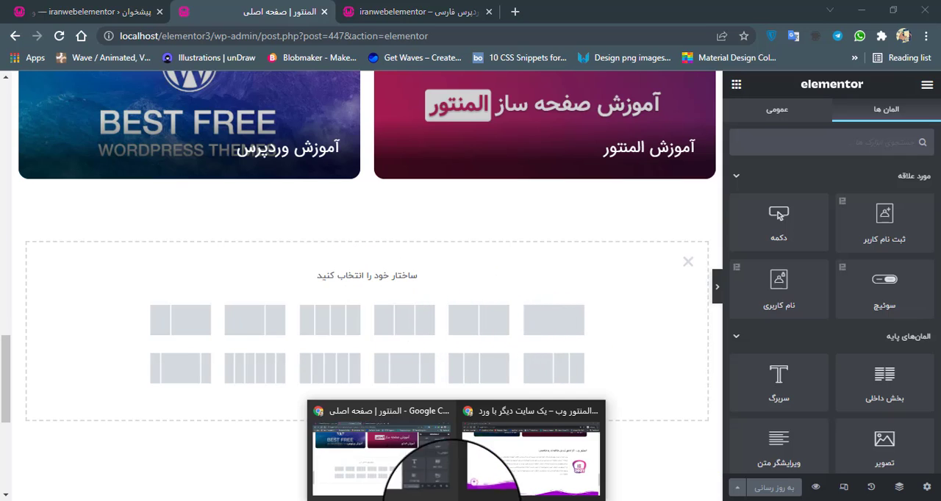
pyautogui.click(505, 470)
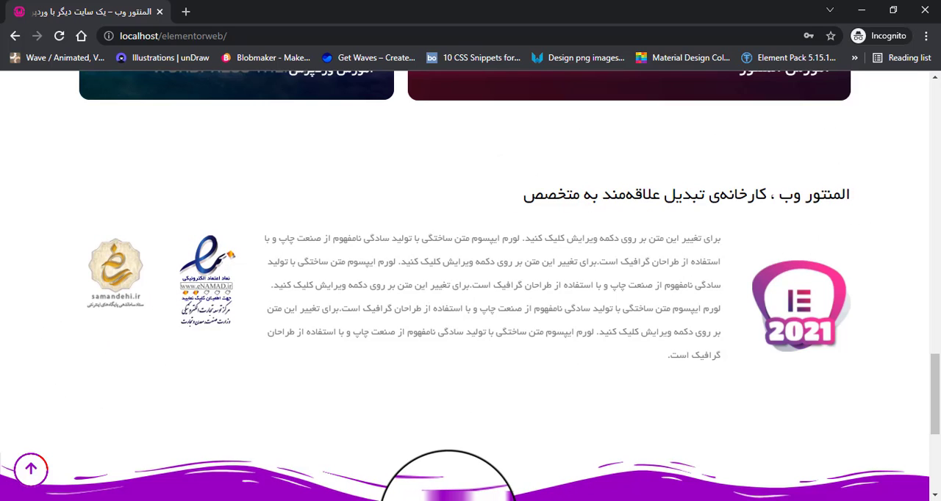
pyautogui.moveTo(452, 500)
pyautogui.click(403, 464)
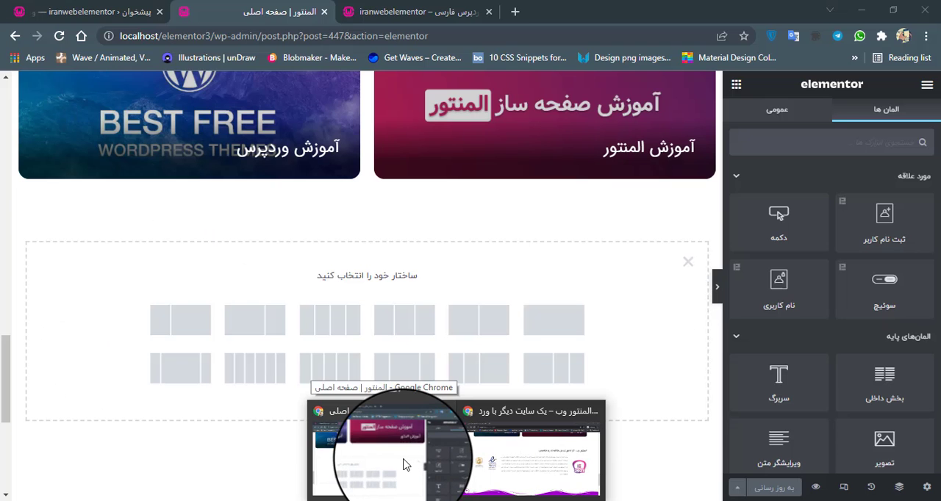
pyautogui.click(403, 460)
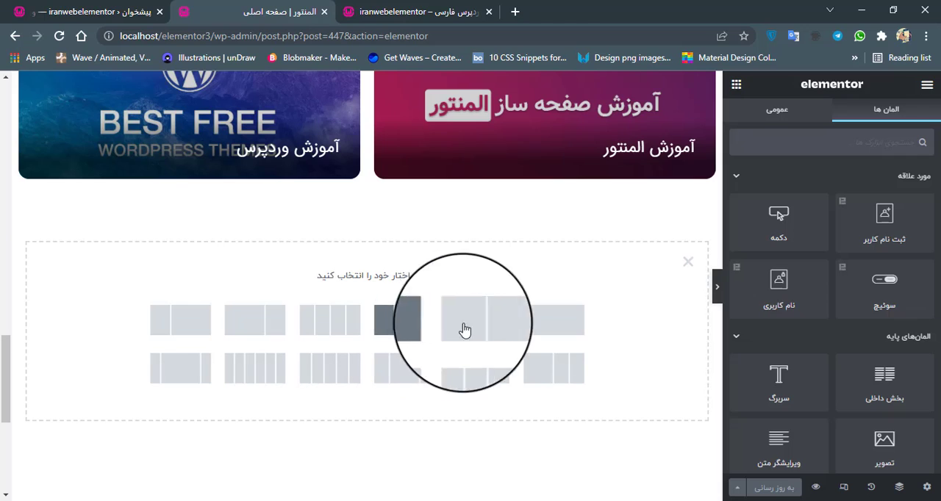
# Create the section with a single-column structure and set its unlinked margins to 50 px on top and 30 px at the bottom.
pyautogui.click(566, 331)
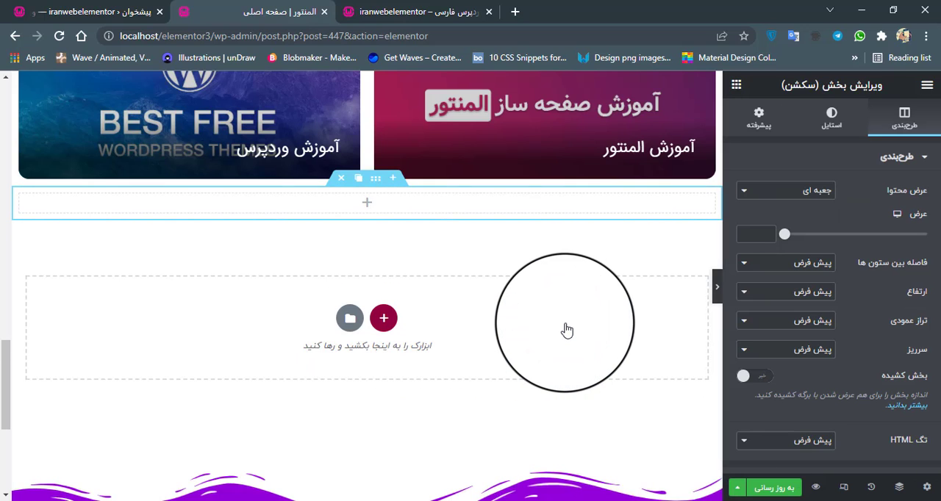
pyautogui.click(375, 181)
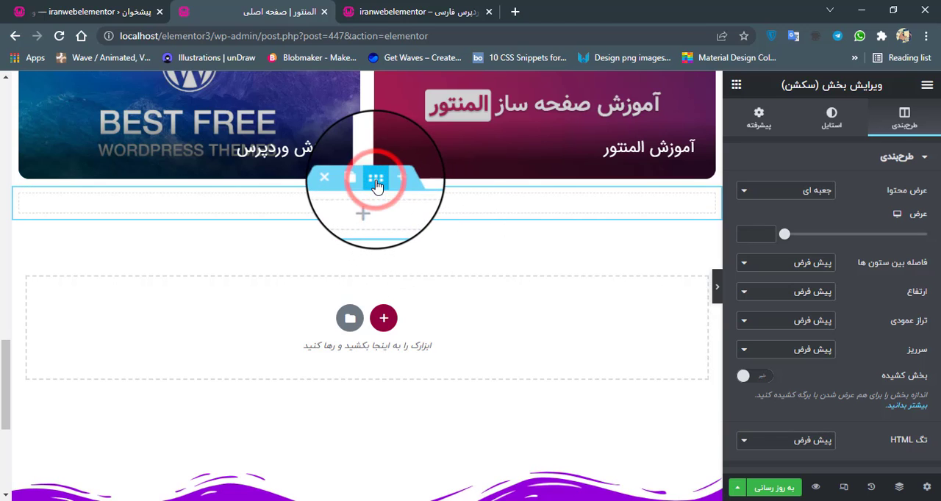
pyautogui.click(750, 119)
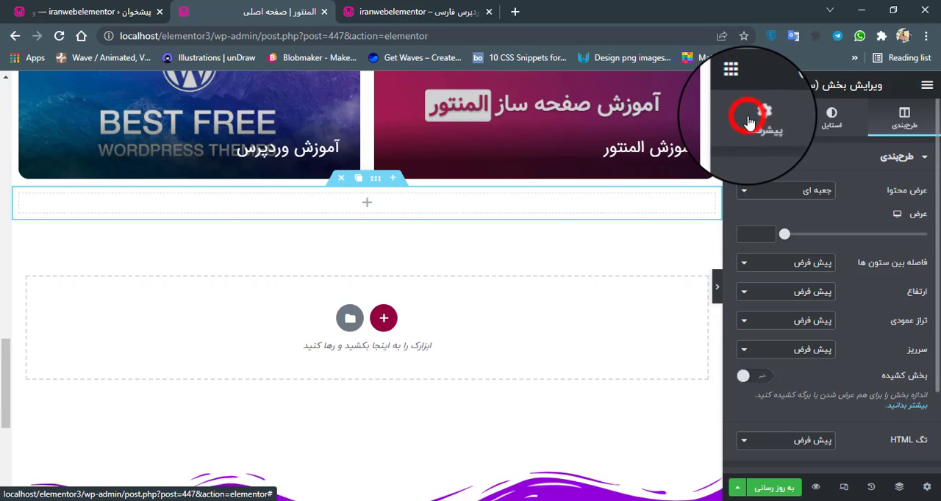
pyautogui.click(828, 206)
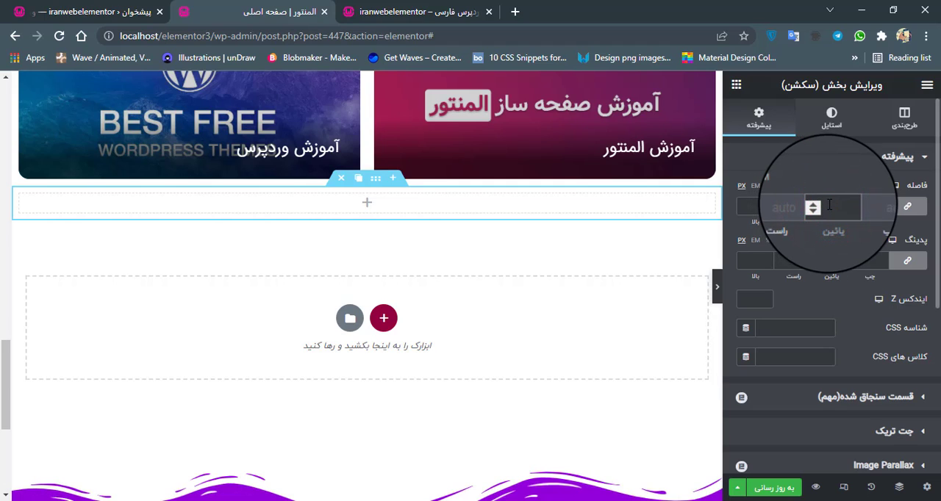
pyautogui.write('30')
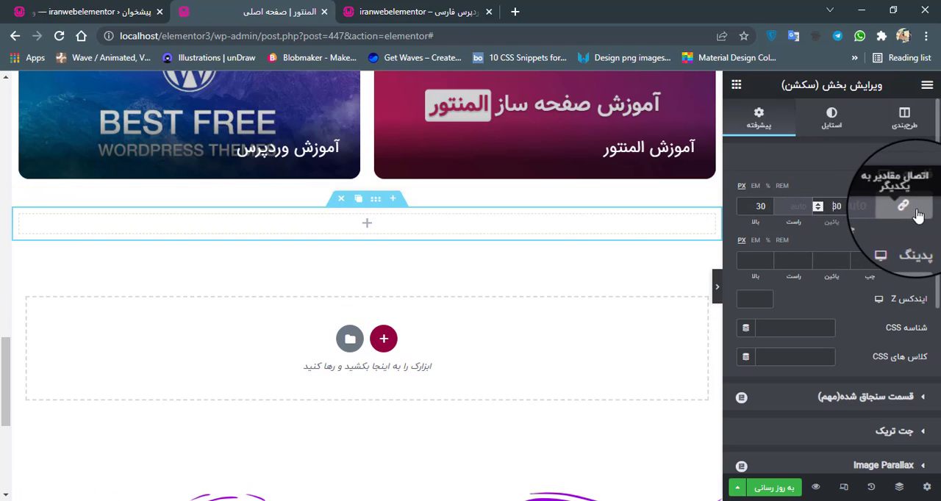
pyautogui.click(907, 205)
pyautogui.doubleClick(754, 206)
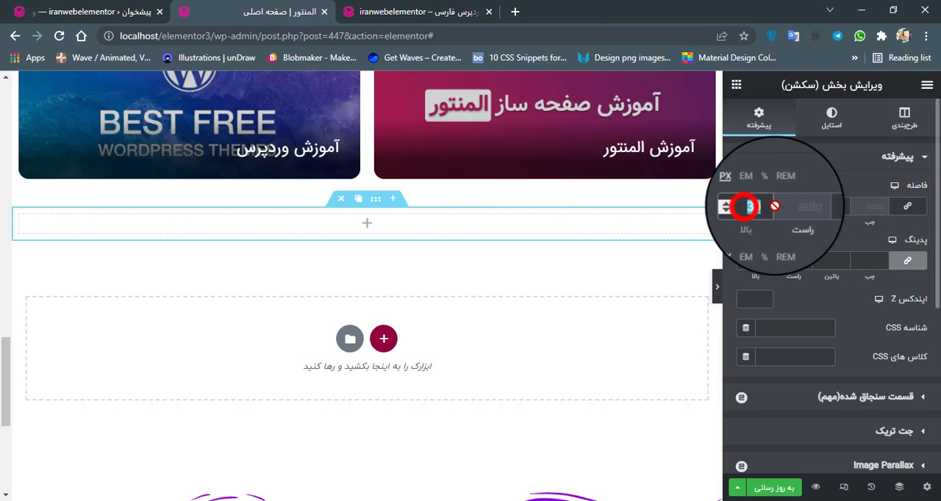
pyautogui.write('50')
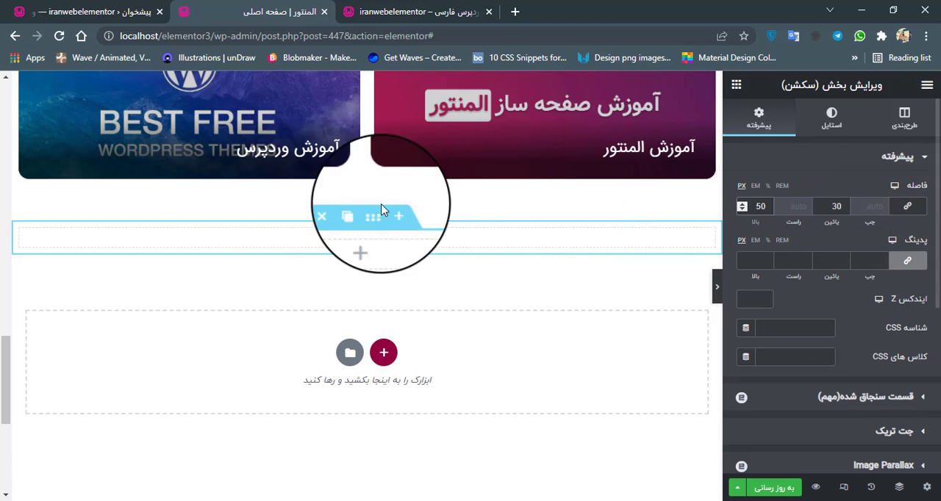
# Insert an inner section into the new section and duplicate its column twice to make four columns.
pyautogui.click(363, 238)
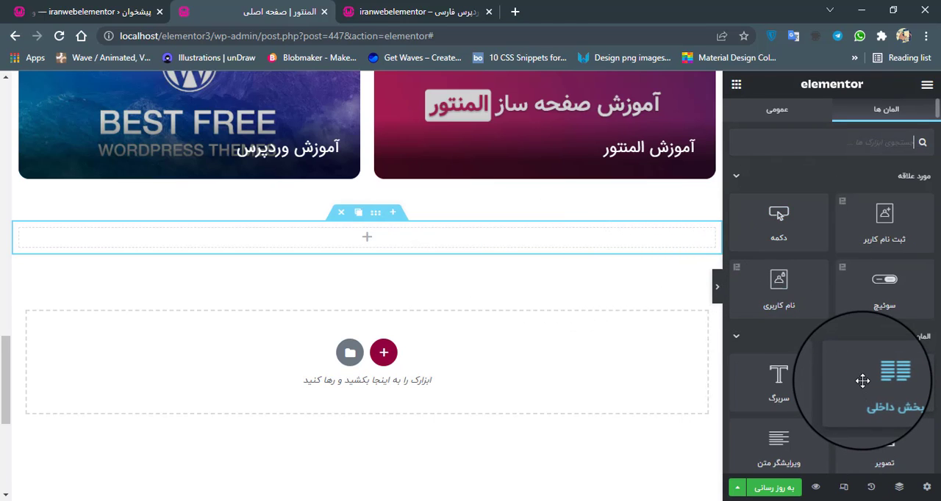
pyautogui.scroll(-1, 862, 380)
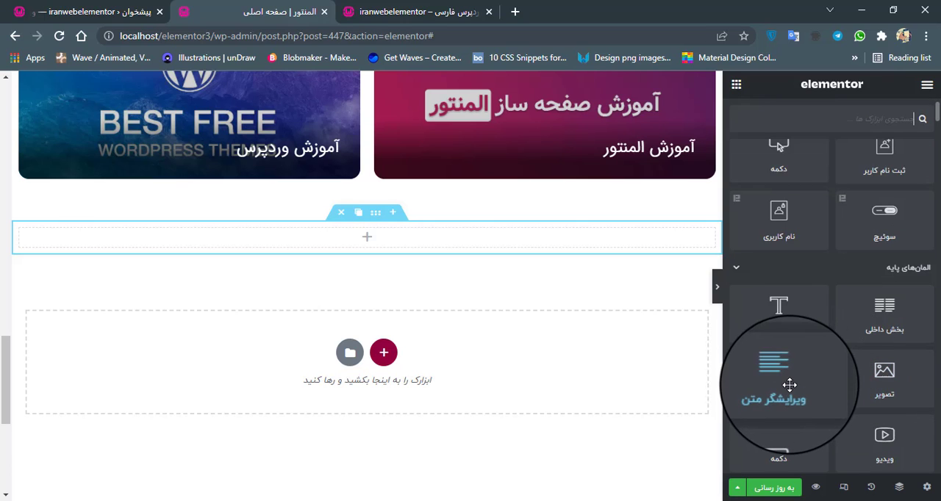
pyautogui.moveTo(885, 316); pyautogui.dragTo(363, 233)
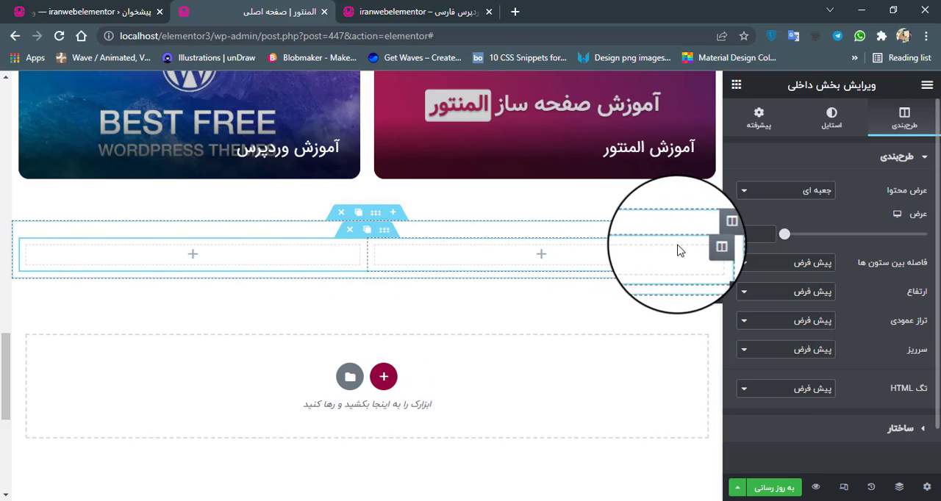
pyautogui.click(693, 252)
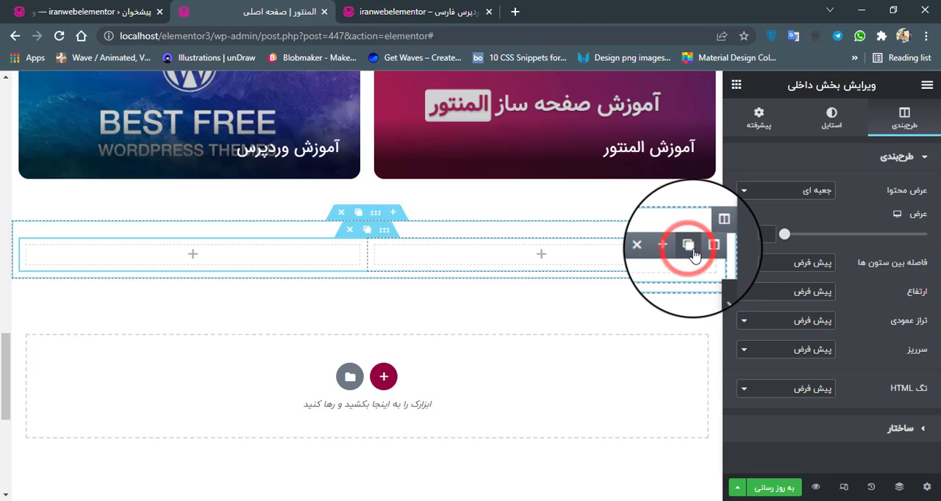
pyautogui.click(690, 249)
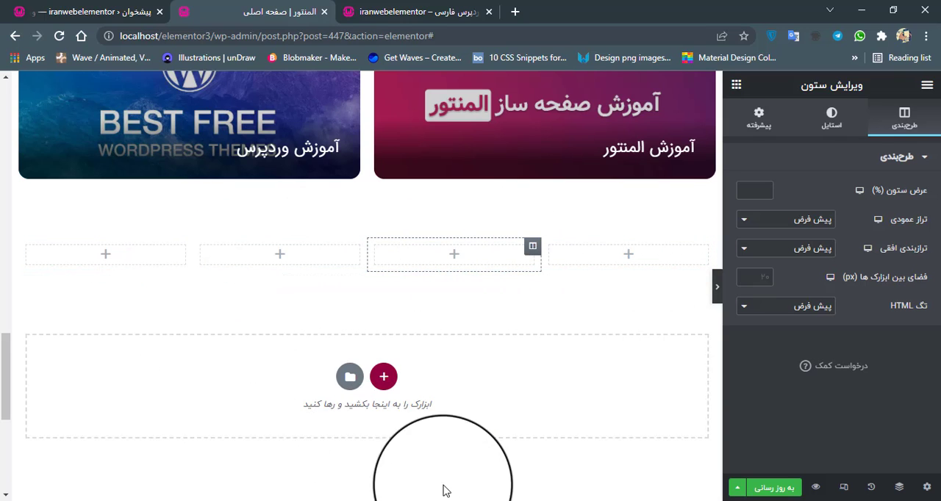
# Copy the heading "المنتور وب ، کارخانه‌ی تبدیل علاقه‌مند به متخصص" from the reference site and return to the Elementor editor.
pyautogui.click(460, 500)
pyautogui.click(521, 471)
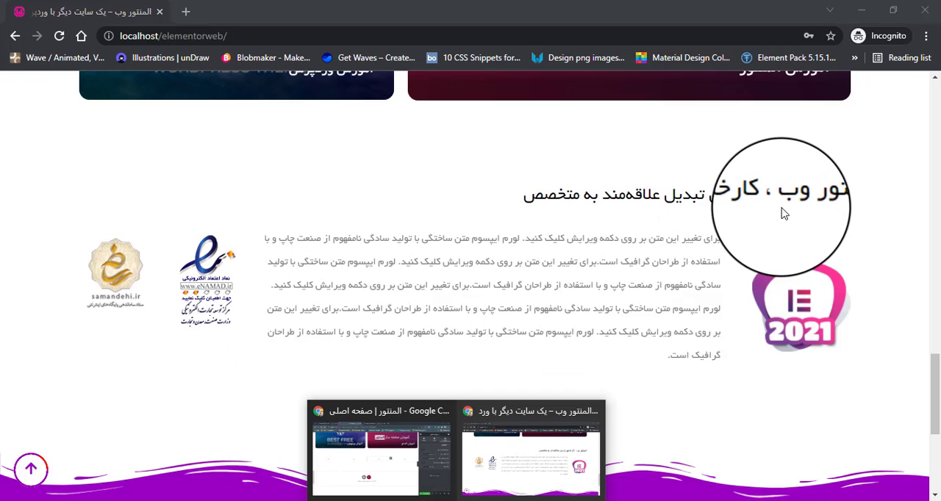
pyautogui.moveTo(519, 197); pyautogui.dragTo(855, 203)
pyautogui.rightClick(822, 207)
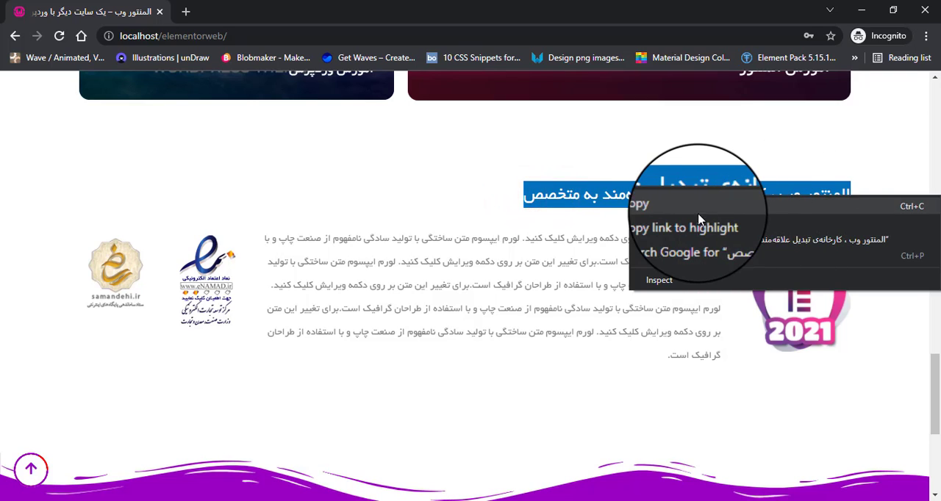
pyautogui.click(684, 215)
pyautogui.moveTo(483, 497)
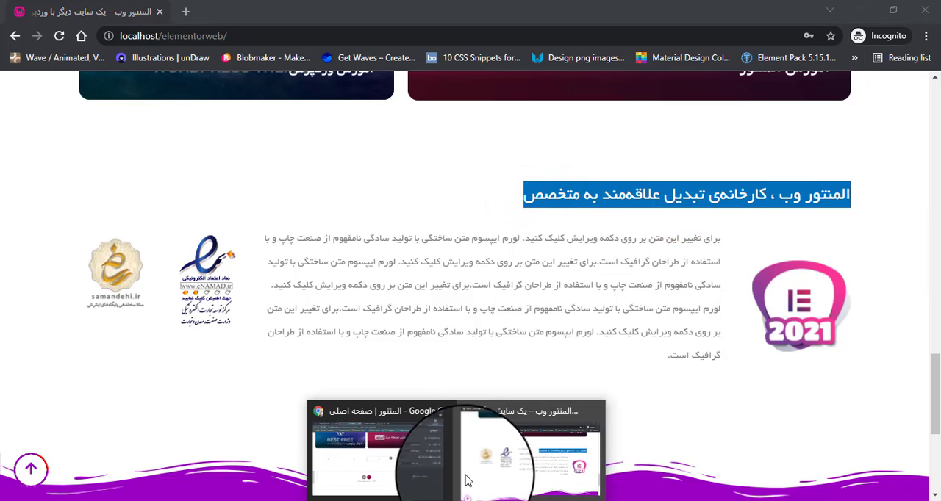
pyautogui.click(417, 448)
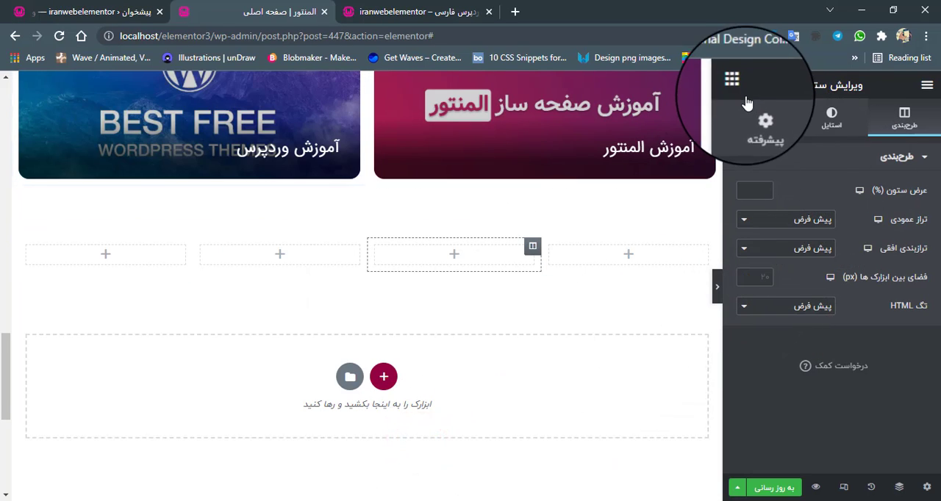
# Add a heading widget above the four-column inner section and replace its title with the copied "المنتور وب ، کارخانه‌ی تبدیل علاقه‌مند به متخصص".
pyautogui.click(737, 85)
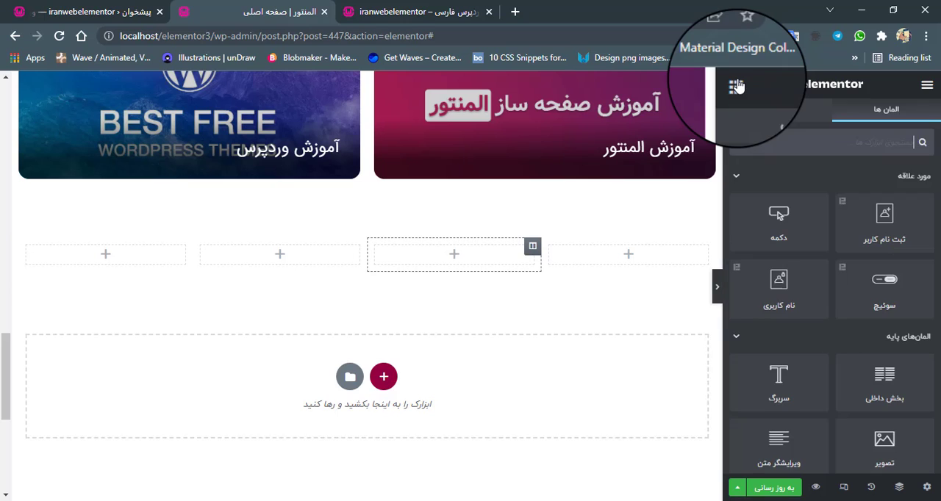
pyautogui.moveTo(787, 389); pyautogui.dragTo(501, 241)
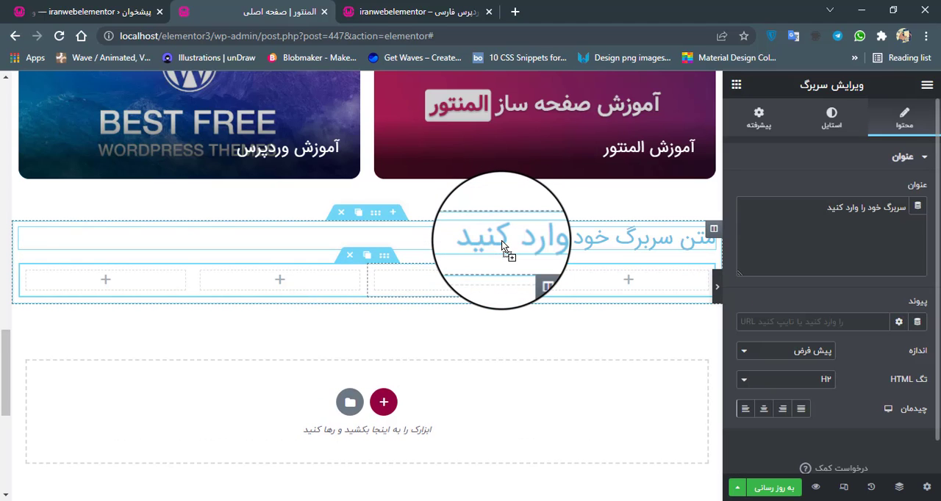
pyautogui.moveTo(799, 204); pyautogui.dragTo(893, 205)
pyautogui.rightClick(879, 205)
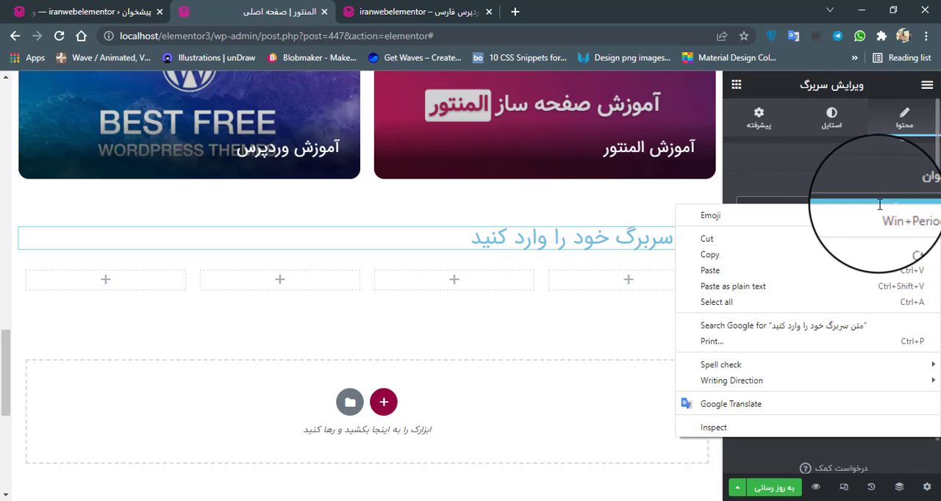
pyautogui.click(852, 271)
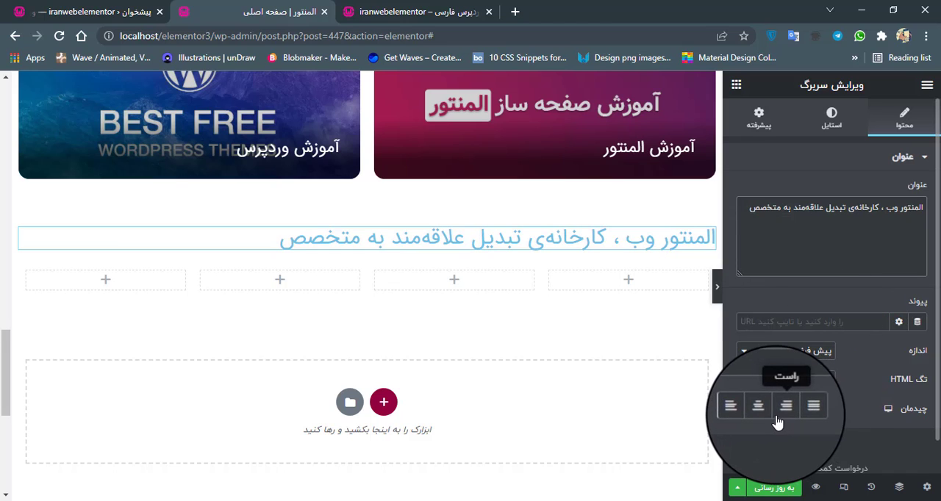
# Align the heading to the right and set its text color to black (#000000).
pyautogui.click(782, 409)
pyautogui.click(843, 114)
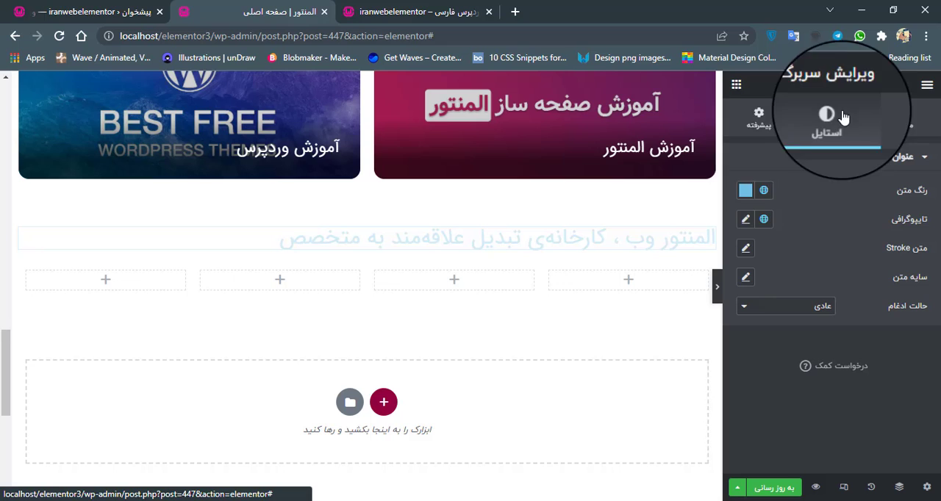
pyautogui.click(745, 190)
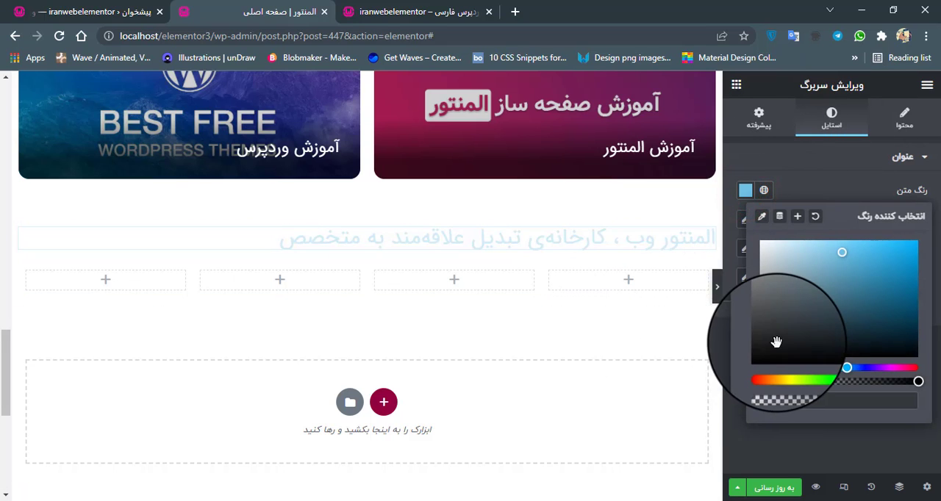
pyautogui.moveTo(773, 339); pyautogui.dragTo(749, 367)
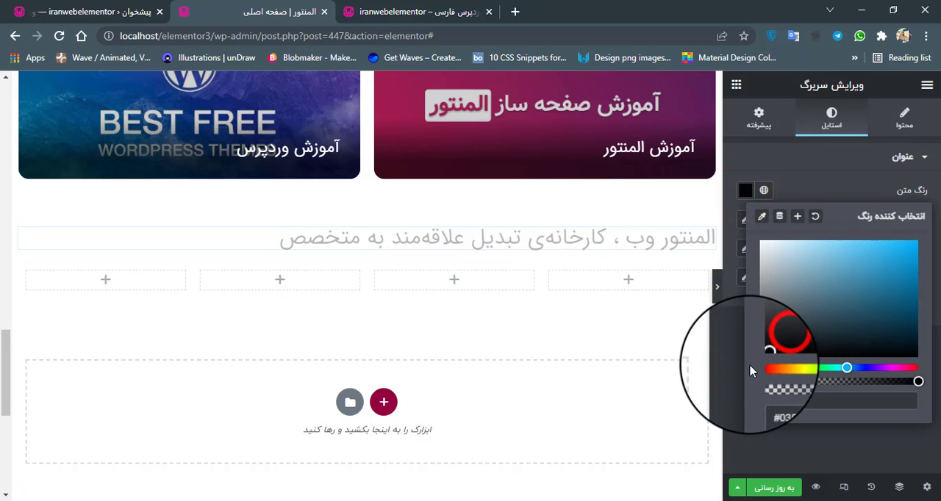
pyautogui.click(786, 192)
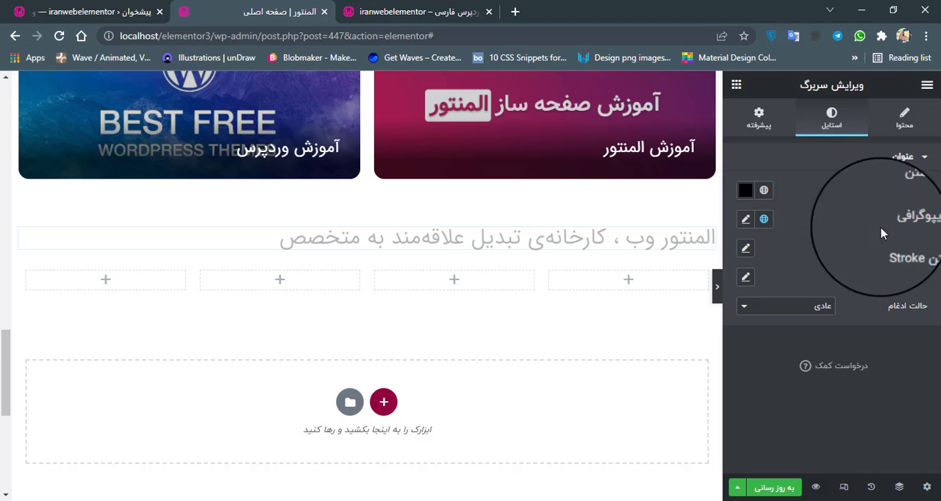
# Set the heading's typography size to 24 px.
pyautogui.click(747, 220)
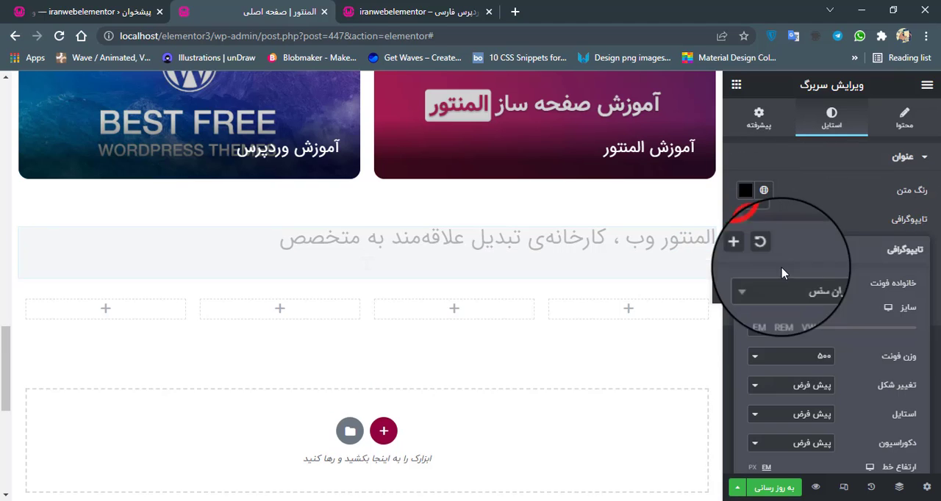
pyautogui.click(775, 325)
pyautogui.write('20')
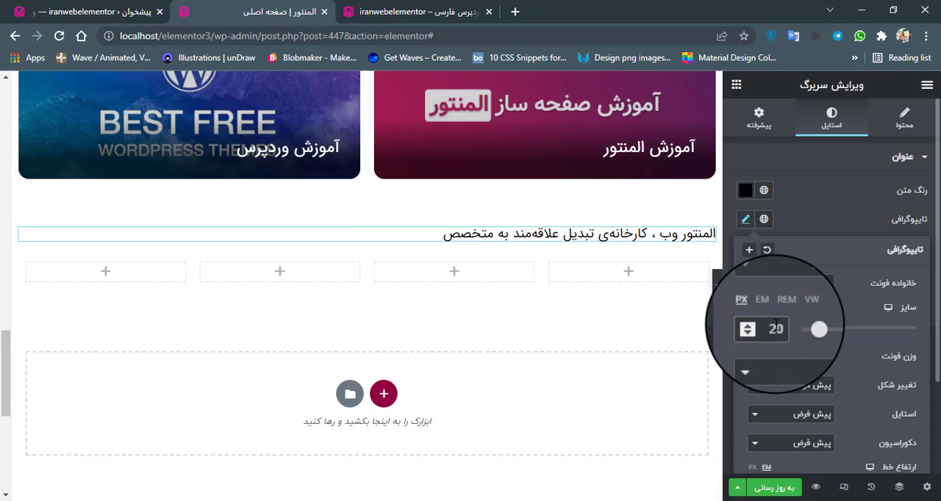
pyautogui.press('Up')
pyautogui.press('Up')
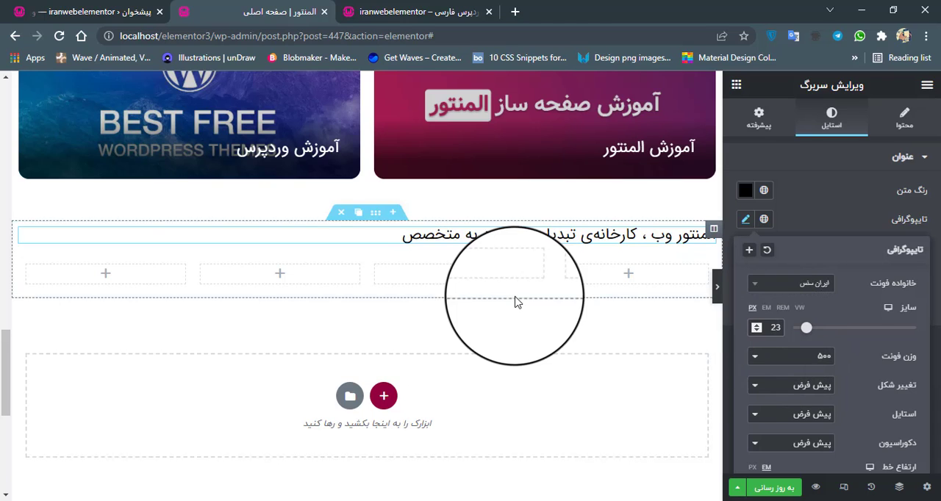
pyautogui.press('Up')
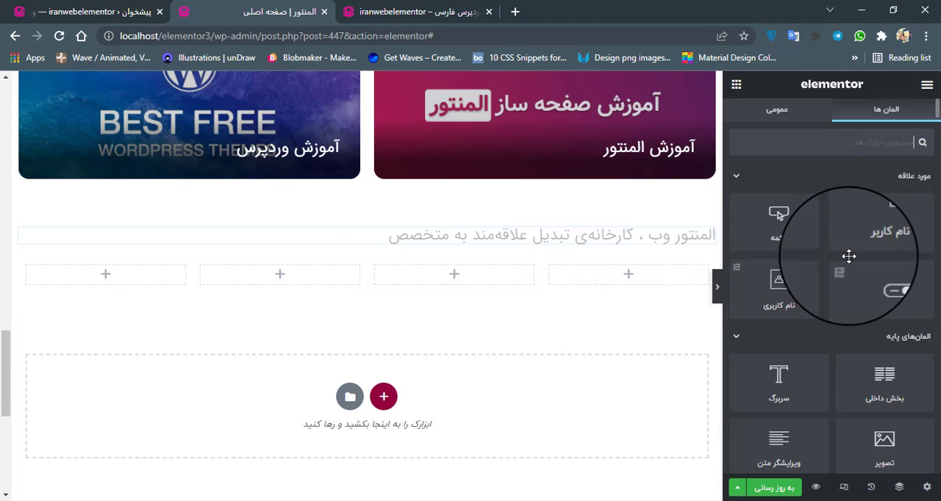
# Add an image widget to the rightmost column of the inner section and insert logo-elementor-2021.webp from the media library.
pyautogui.scroll(-1, 874, 407)
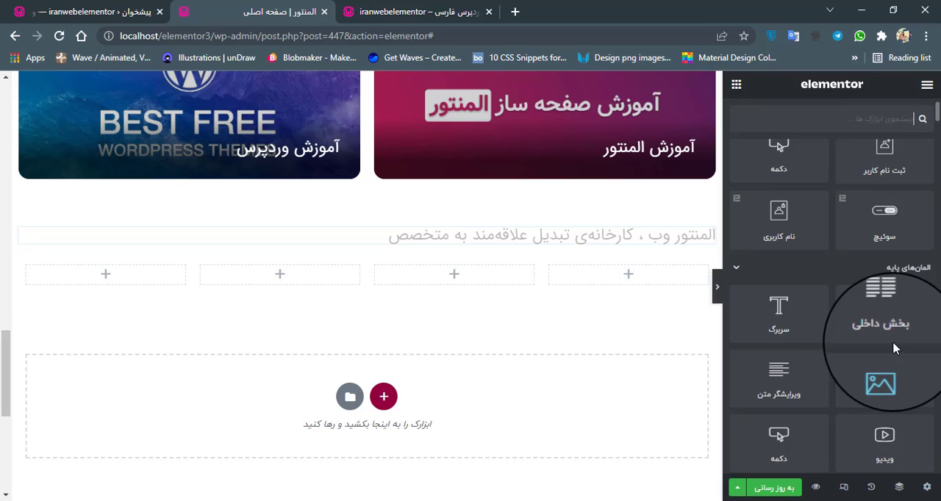
pyautogui.moveTo(892, 376); pyautogui.dragTo(645, 278)
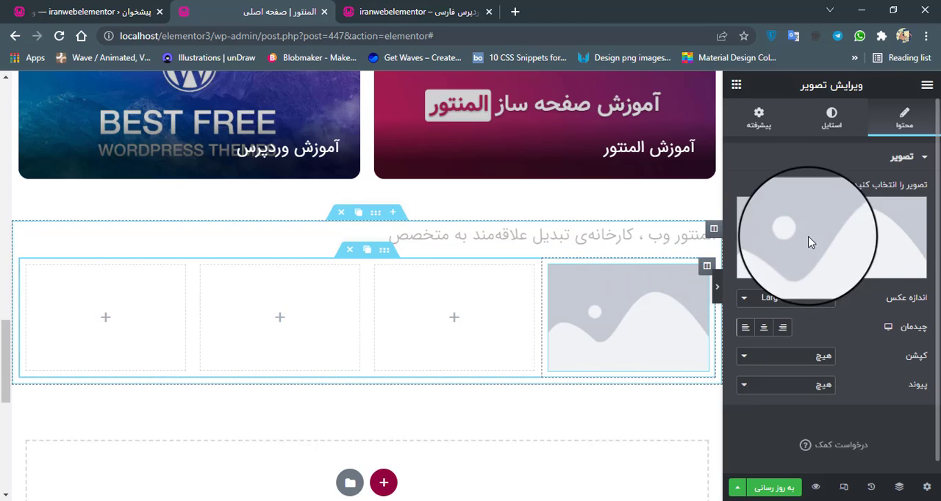
pyautogui.click(842, 234)
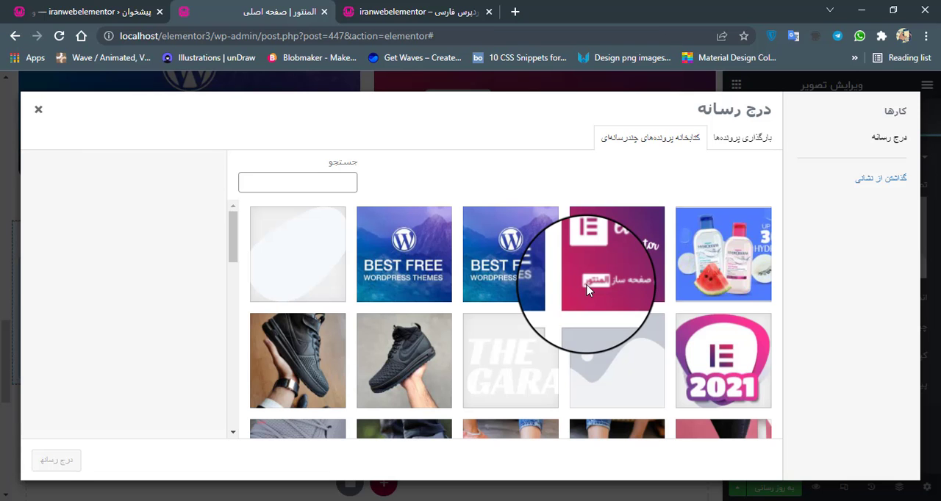
pyautogui.scroll(-2, 668, 275)
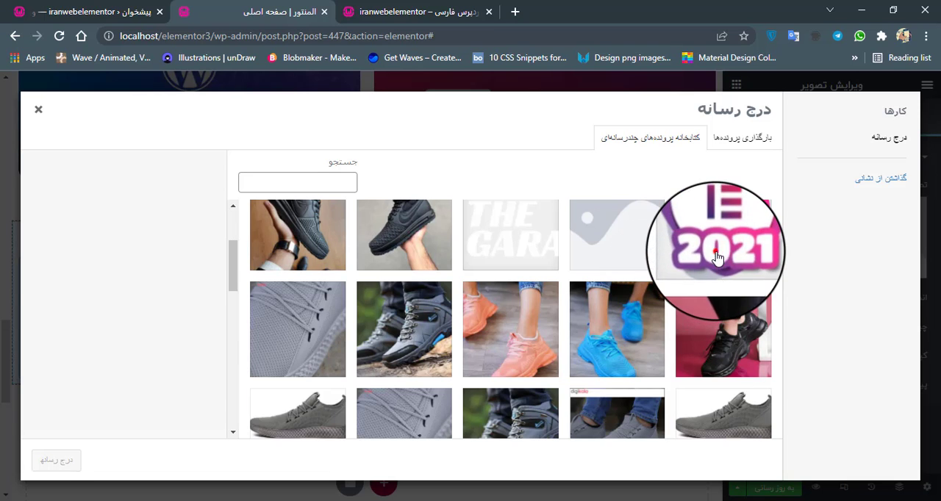
pyautogui.click(717, 246)
pyautogui.scroll(1, 706, 300)
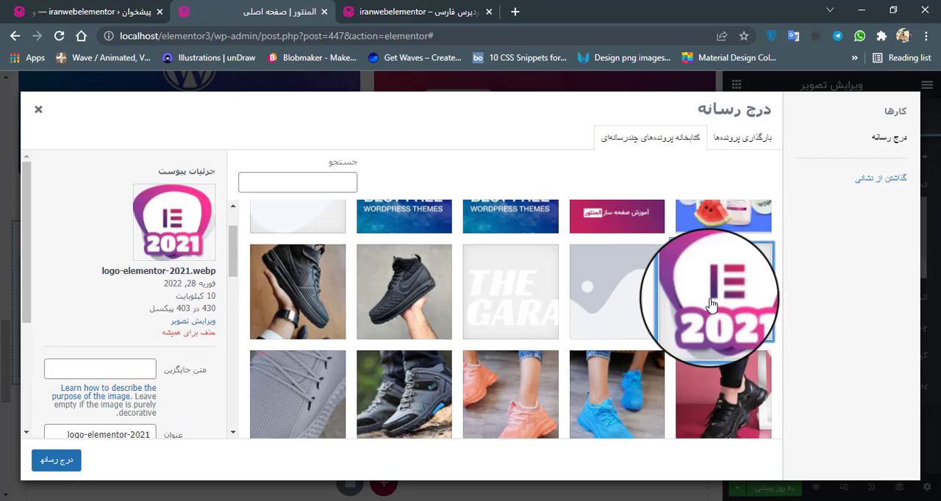
pyautogui.click(65, 462)
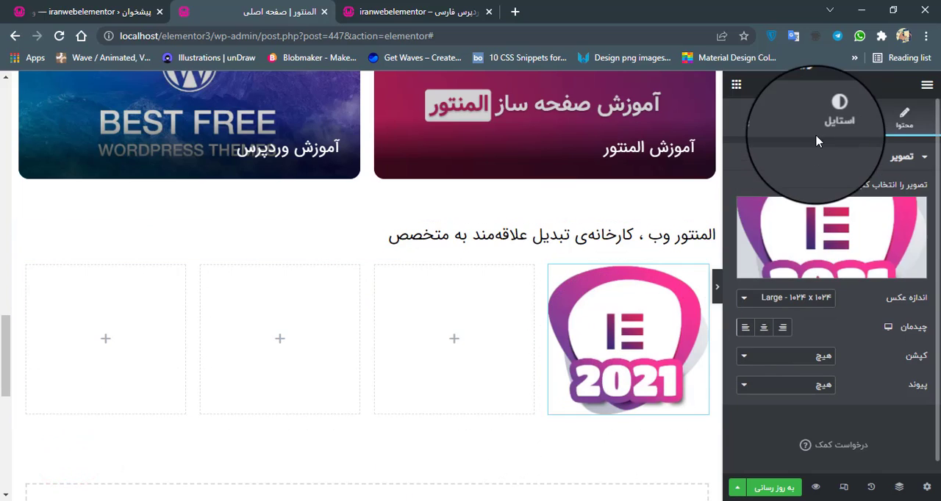
# Center the logo image, preview it on the full-width page, and set its width to 70%.
pyautogui.click(767, 329)
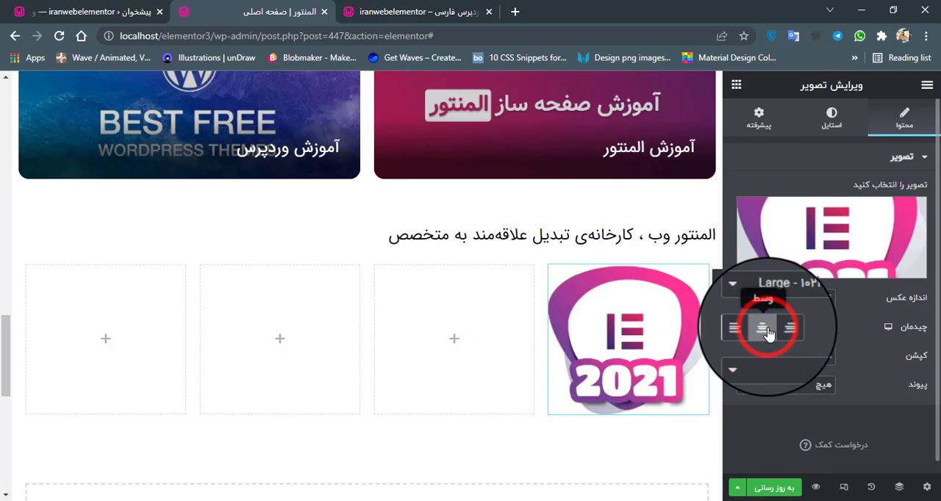
pyautogui.click(834, 124)
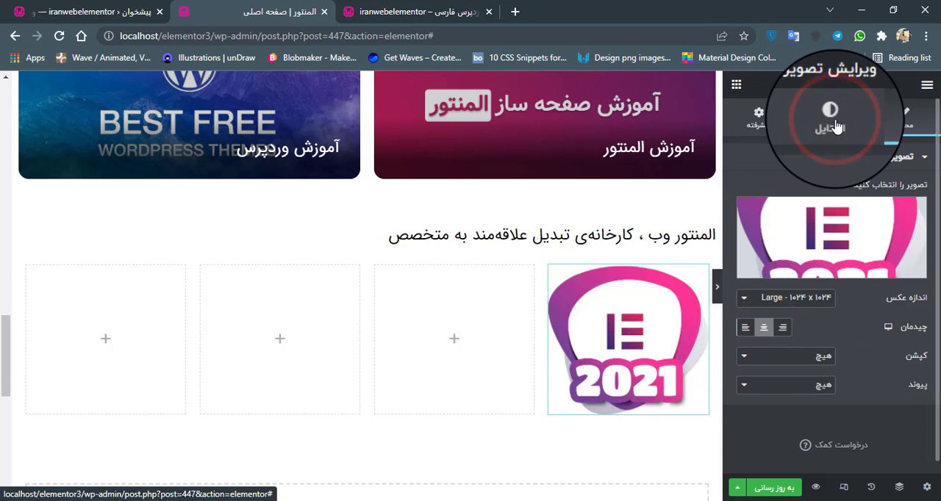
pyautogui.click(716, 294)
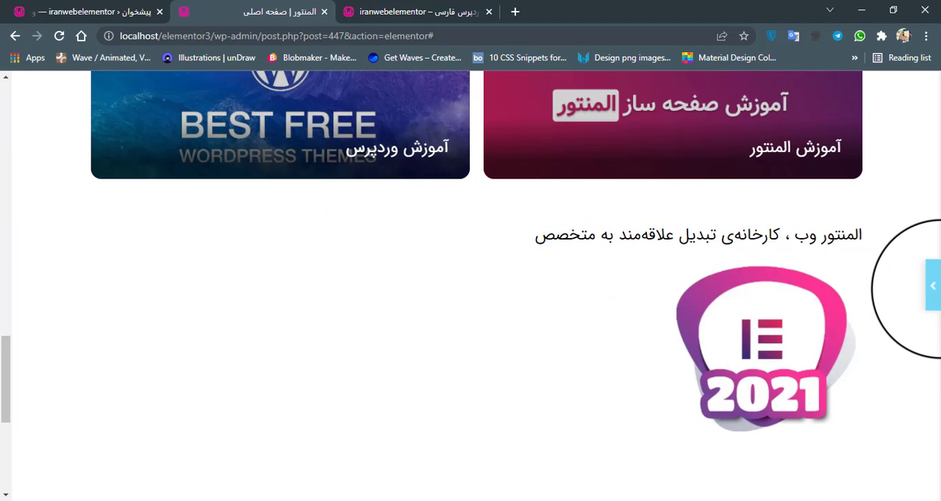
pyautogui.click(932, 286)
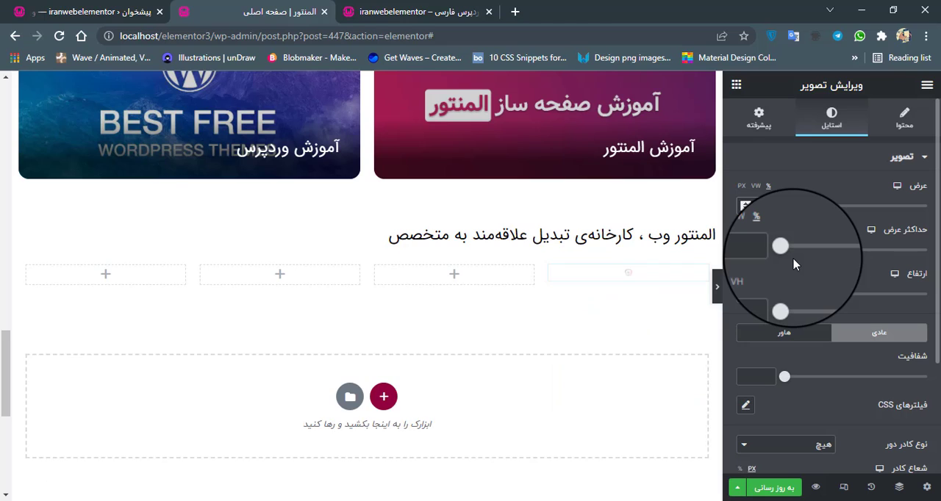
pyautogui.write('0')
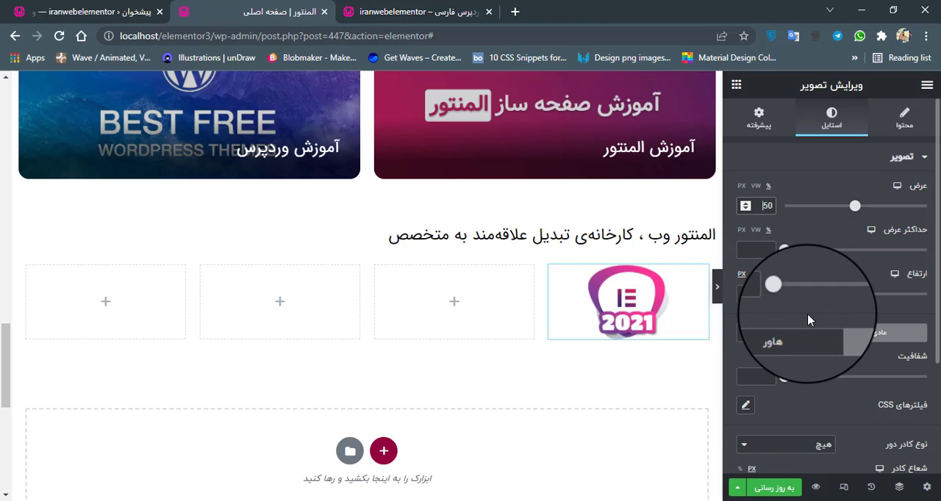
pyautogui.doubleClick(761, 205)
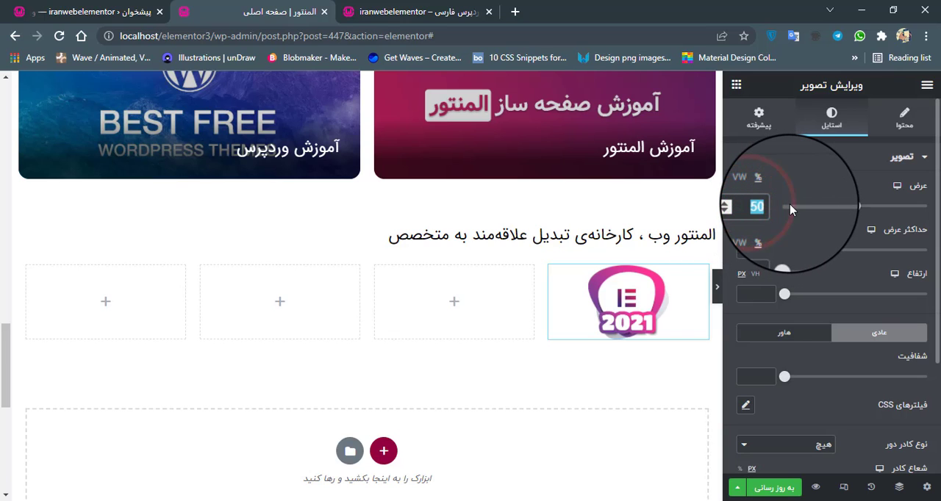
pyautogui.write('70')
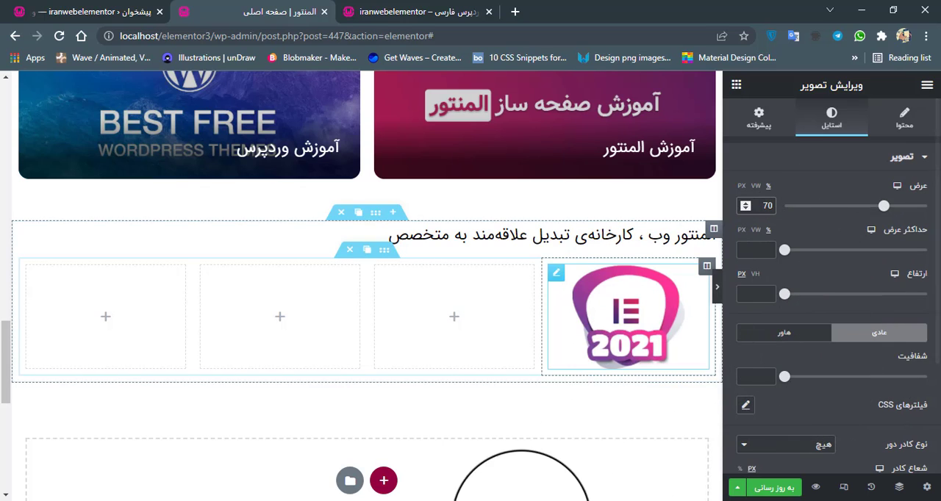
# Check the column proportions on the reference site and widen the empty column beside the logo by narrowing the two leftmost columns.
pyautogui.click(531, 439)
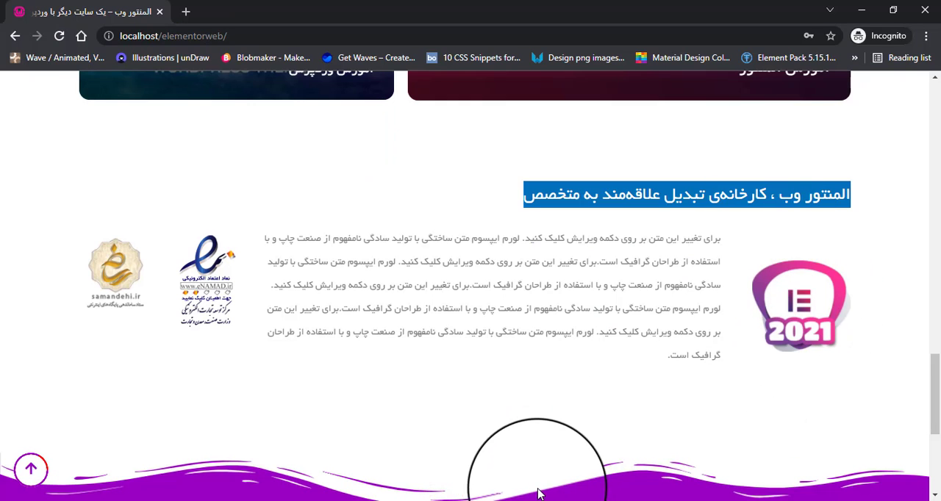
pyautogui.click(440, 444)
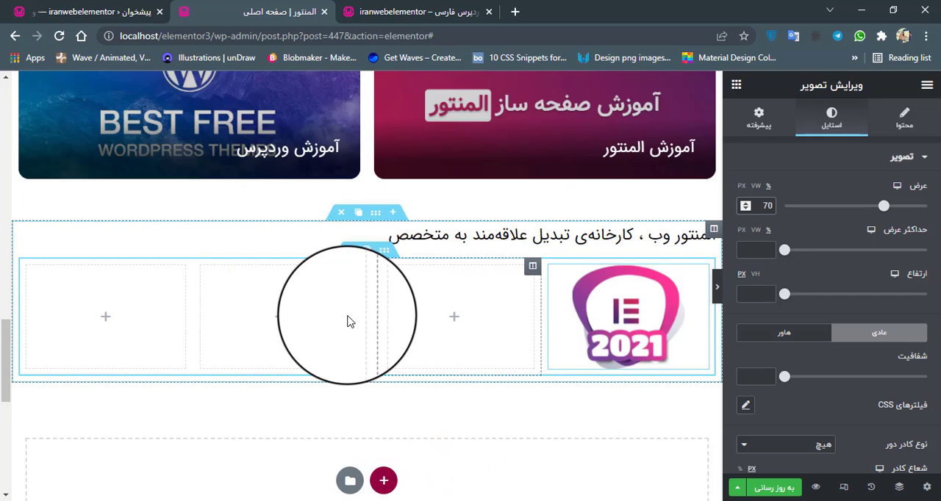
pyautogui.moveTo(366, 316); pyautogui.dragTo(104, 314)
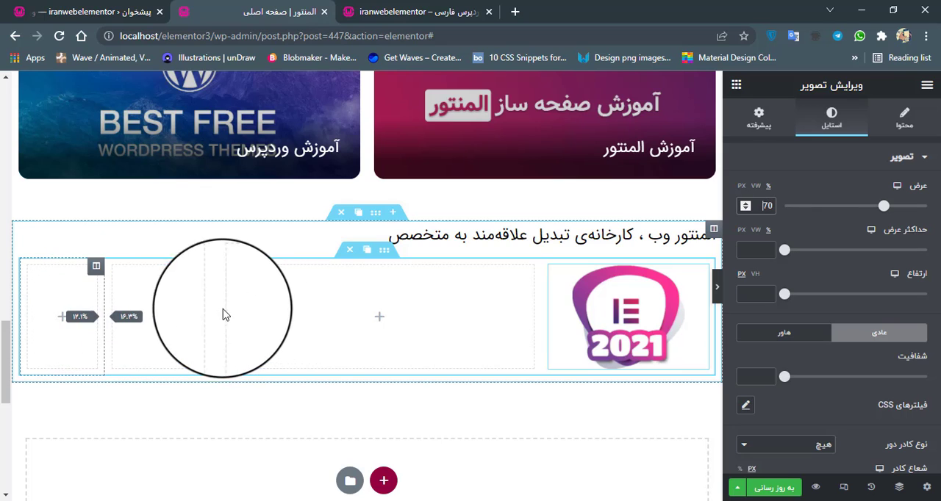
# Try leftmost column widths of 20%, 15% and 12%.
pyautogui.click(97, 266)
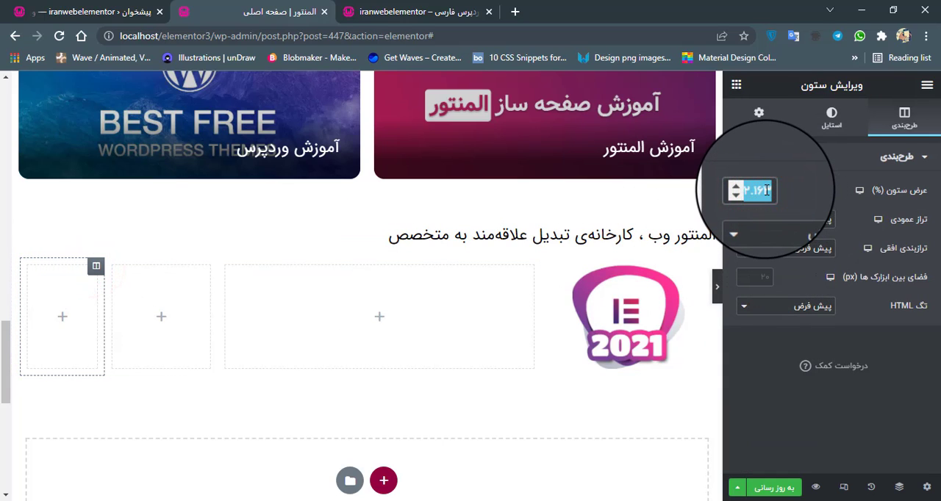
pyautogui.write('20')
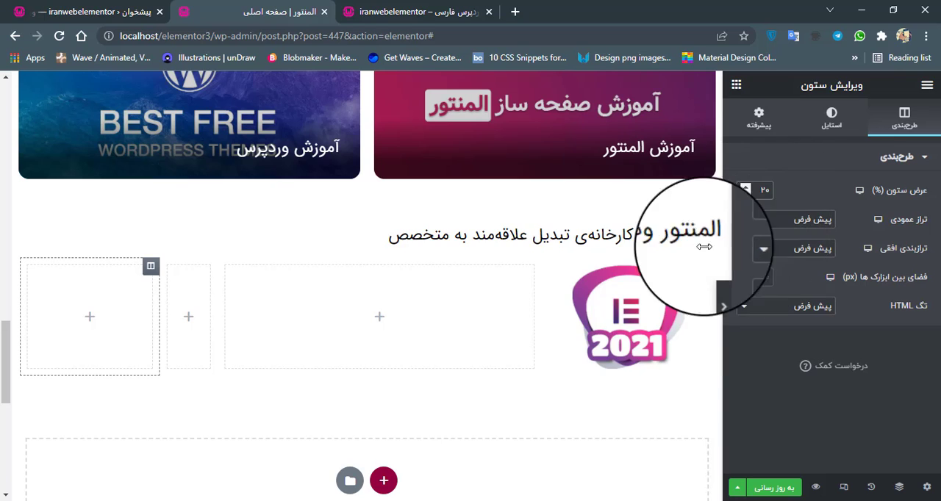
pyautogui.moveTo(750, 189); pyautogui.dragTo(785, 191)
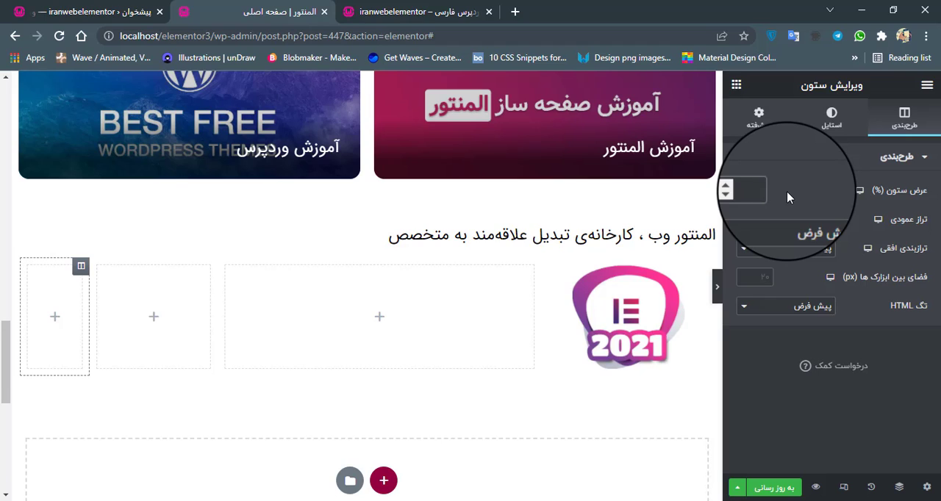
pyautogui.write('15')
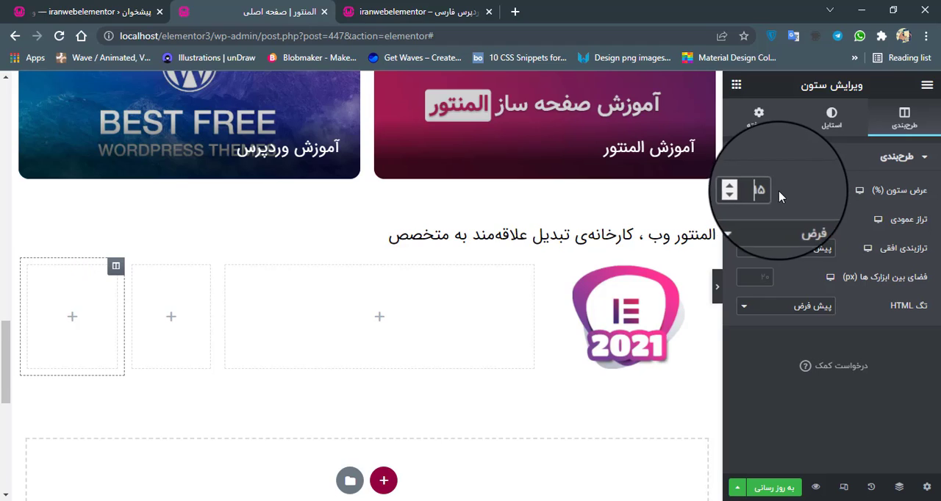
pyautogui.moveTo(742, 190); pyautogui.dragTo(782, 193)
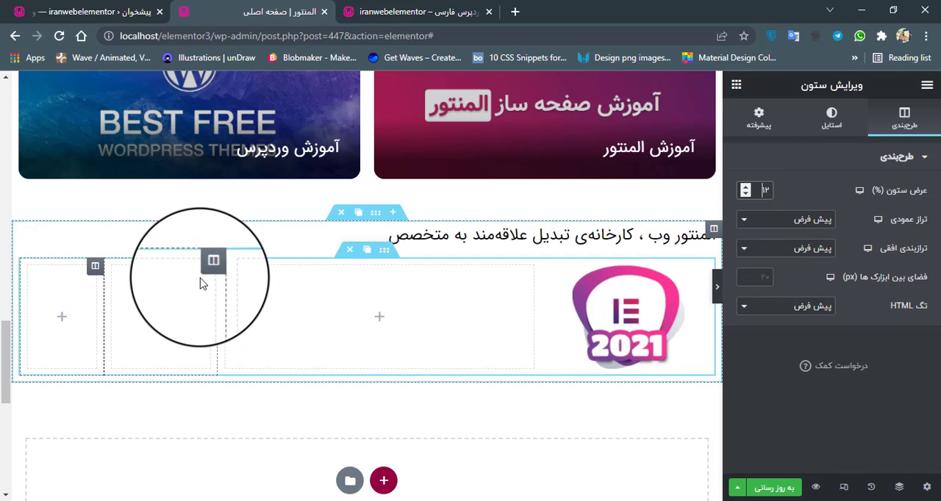
# Rebalance the two narrow columns, making the leftmost about 11.6% wide and giving more room to the column beside the logo.
pyautogui.click(210, 268)
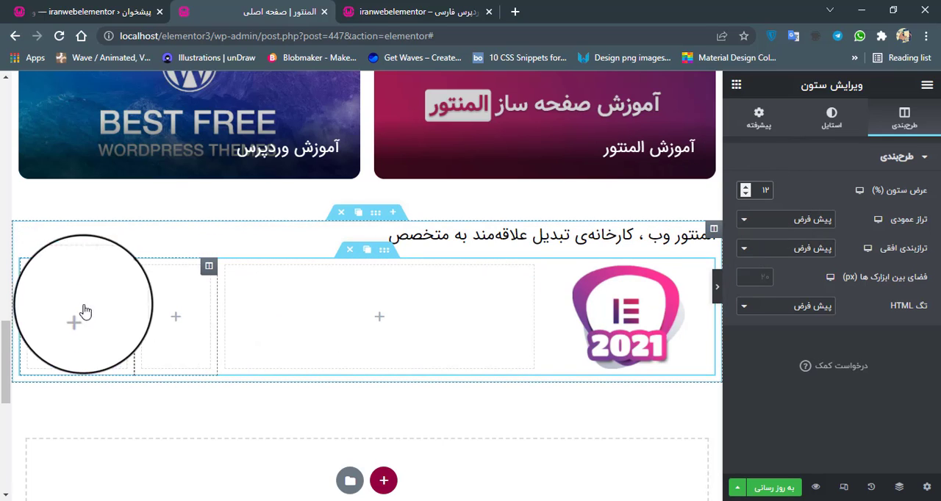
pyautogui.click(125, 267)
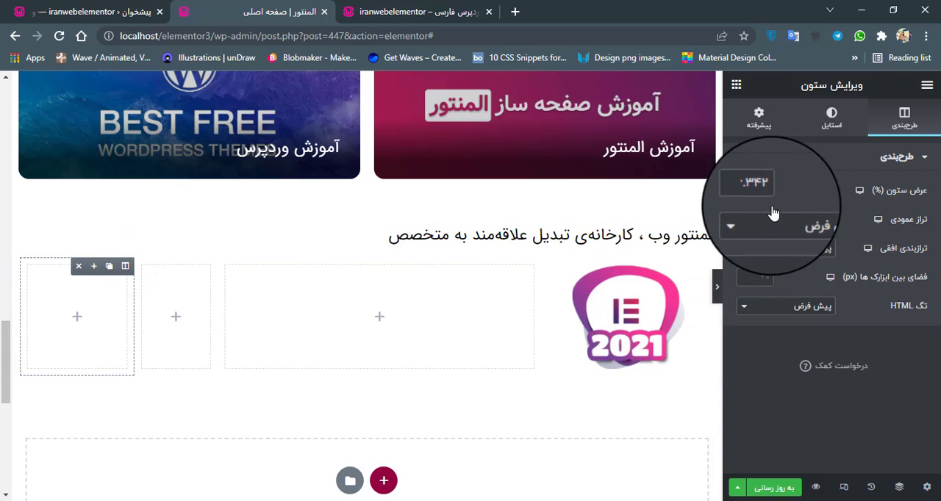
pyautogui.moveTo(218, 313); pyautogui.dragTo(103, 305)
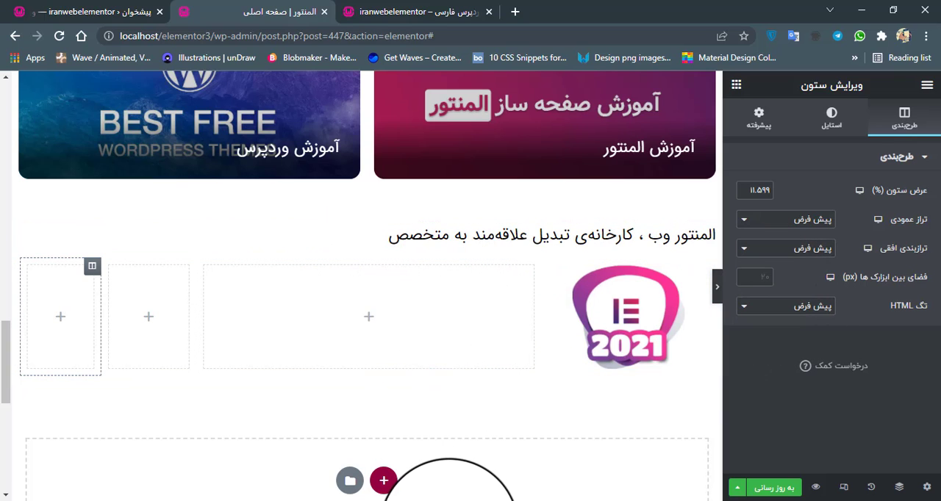
# Copy the full about paragraph beside the logo on the reference site.
pyautogui.moveTo(452, 499)
pyautogui.click(519, 469)
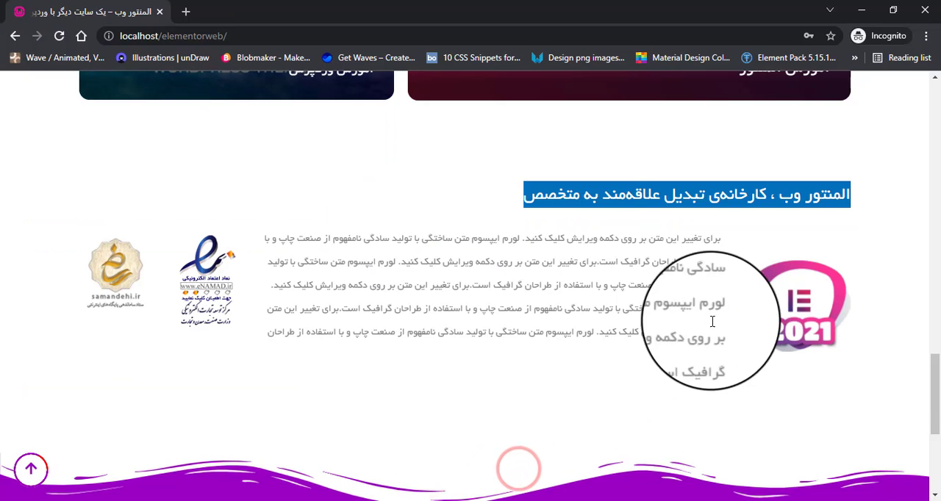
pyautogui.moveTo(724, 240)
pyautogui.mouseDown()
pyautogui.moveTo(630, 342)
pyautogui.moveTo(628, 357)
pyautogui.moveTo(724, 231)
pyautogui.mouseUp()
pyautogui.click(626, 357)
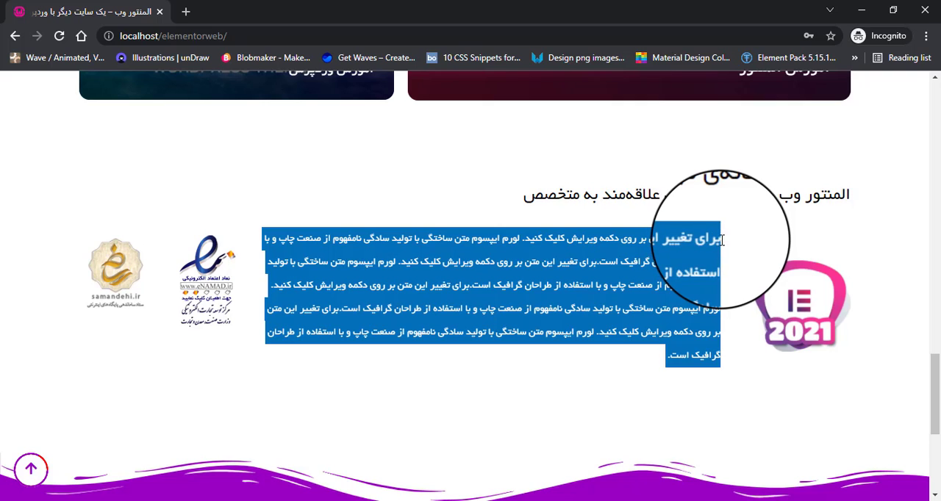
pyautogui.rightClick(723, 239)
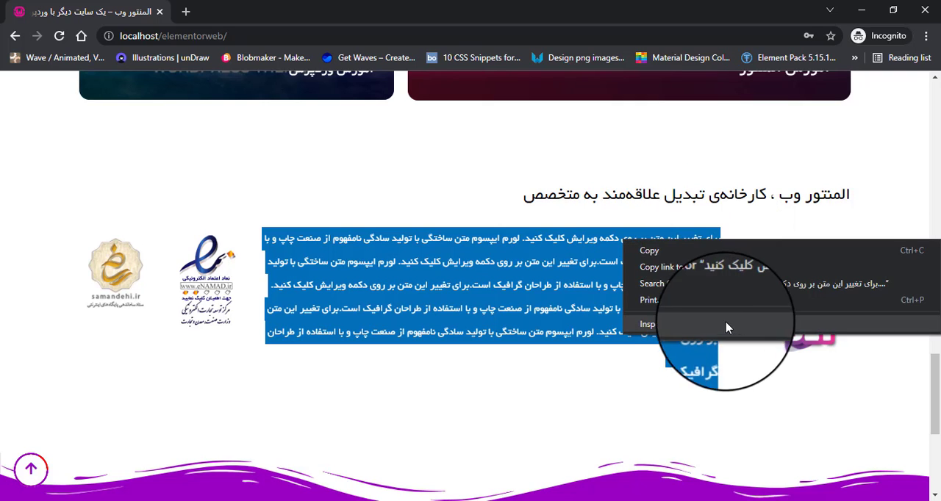
pyautogui.click(664, 260)
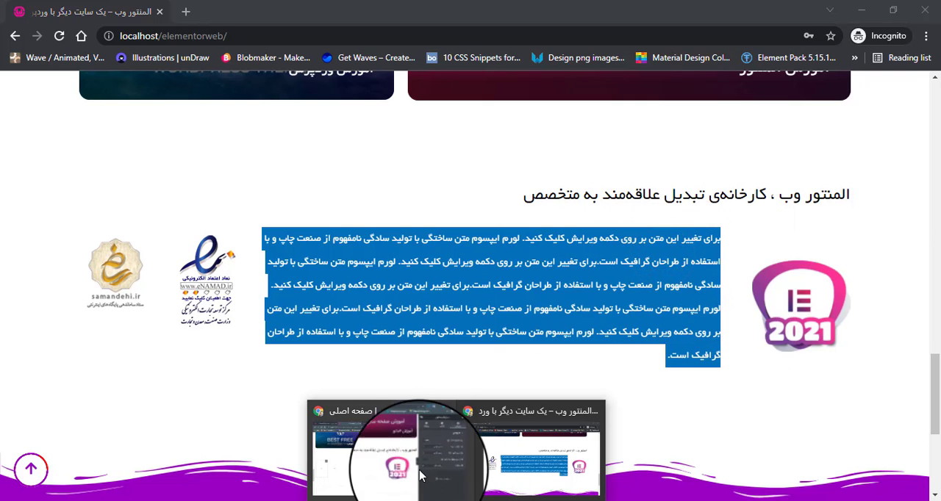
# Back in the Elementor editor, add a text editor widget to the wide column beside the logo and replace its placeholder with the copied paragraph.
pyautogui.click(421, 476)
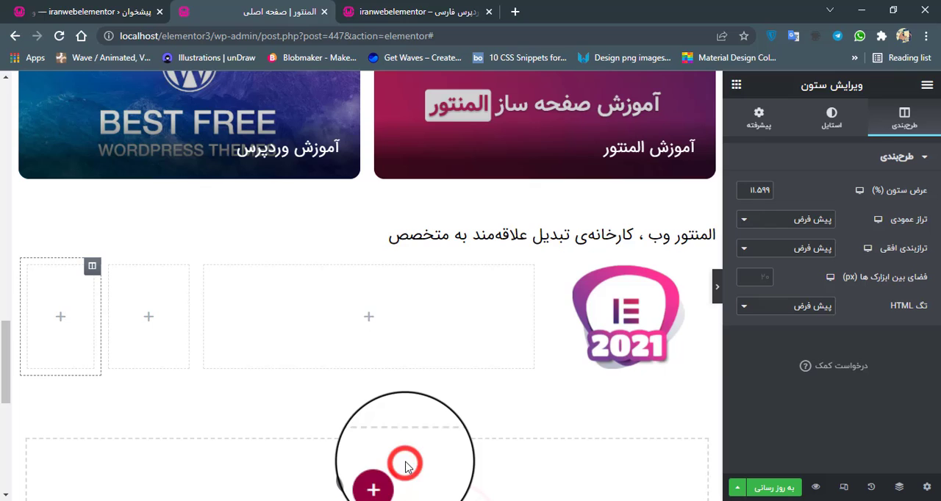
pyautogui.click(372, 318)
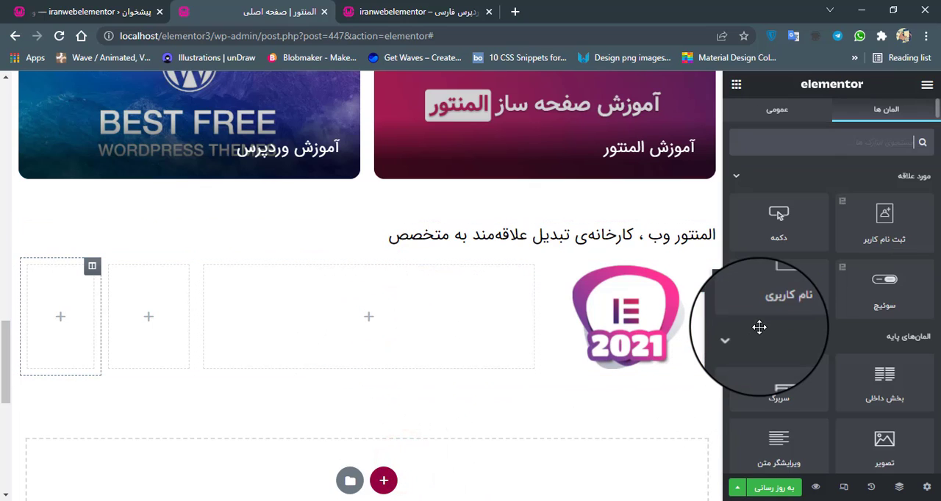
pyautogui.moveTo(778, 445); pyautogui.dragTo(361, 322)
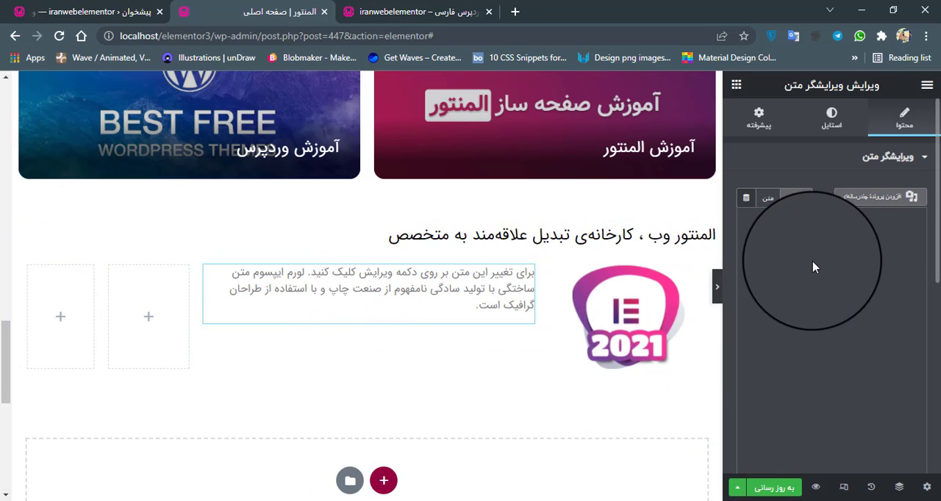
pyautogui.tripleClick(833, 332)
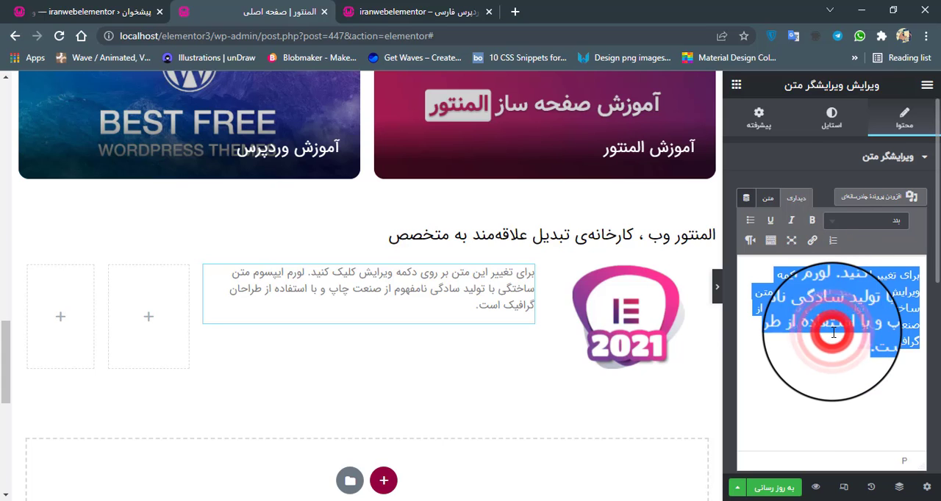
pyautogui.rightClick(833, 333)
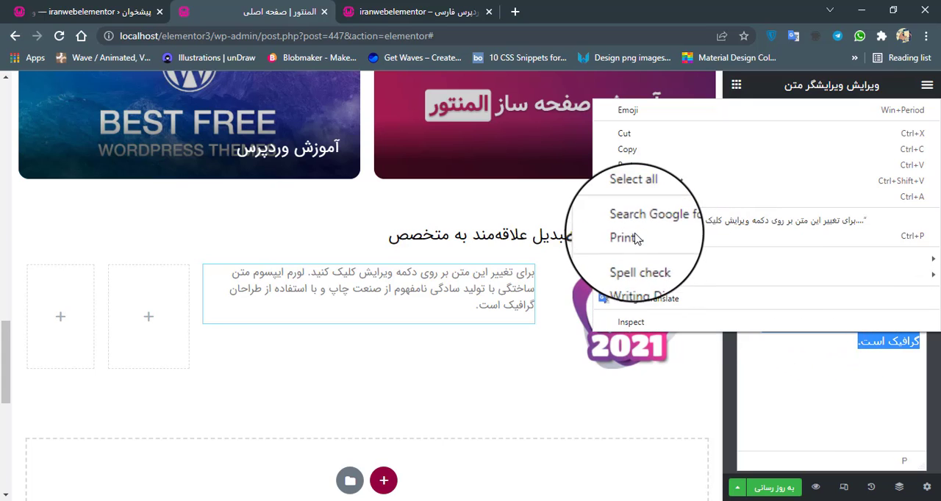
pyautogui.click(608, 180)
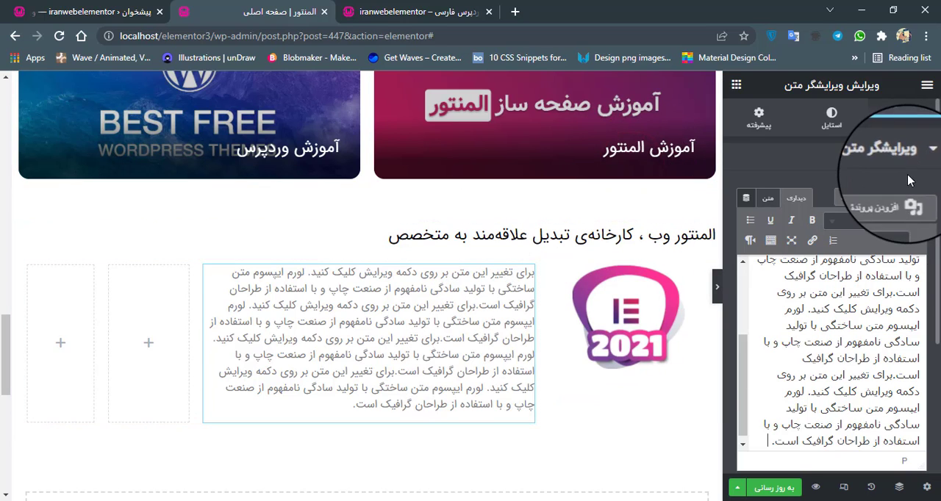
# Look through the paragraph's content options and try a column gap of 27.
pyautogui.scroll(-2, 939, 355)
pyautogui.scroll(-1, 939, 355)
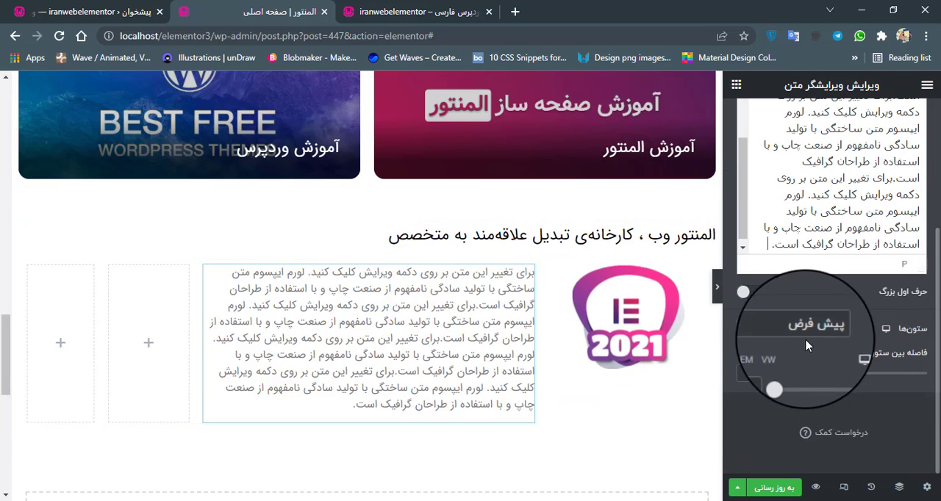
pyautogui.scroll(3, 938, 385)
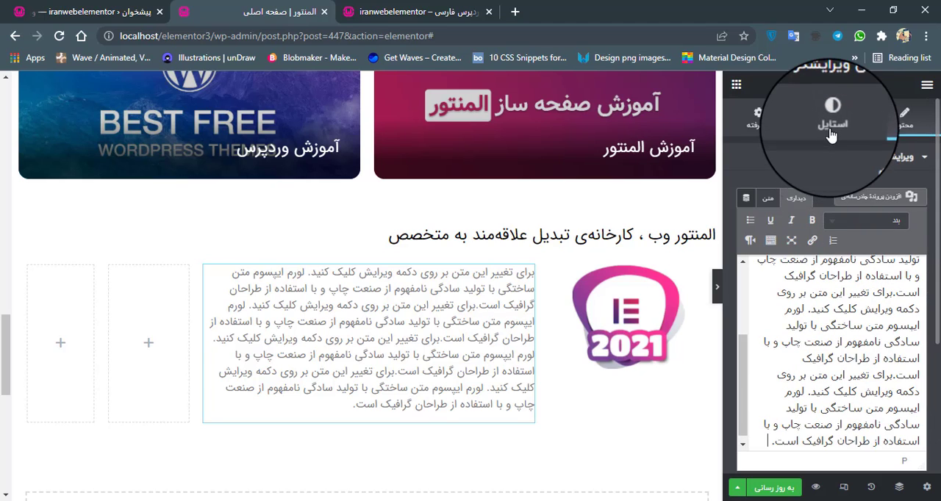
pyautogui.scroll(-3, 930, 331)
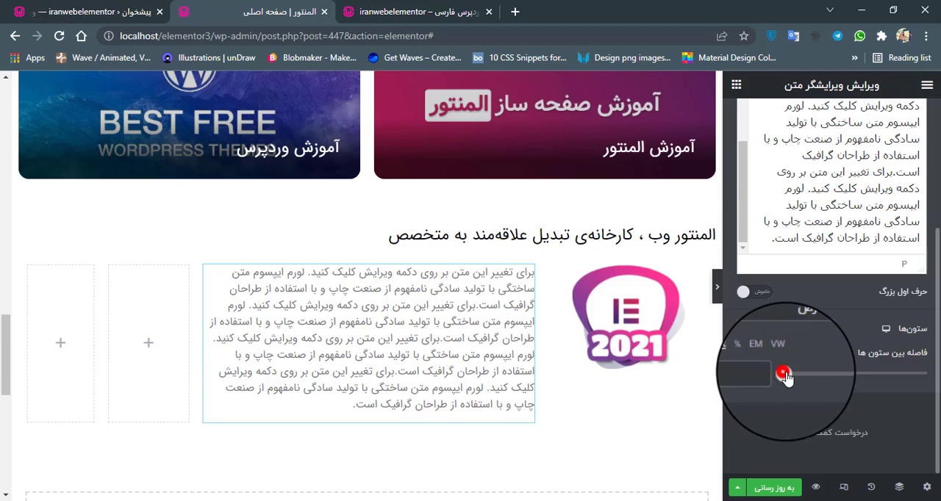
pyautogui.moveTo(796, 374); pyautogui.dragTo(824, 373)
pyautogui.click(762, 369)
pyautogui.doubleClick(763, 370)
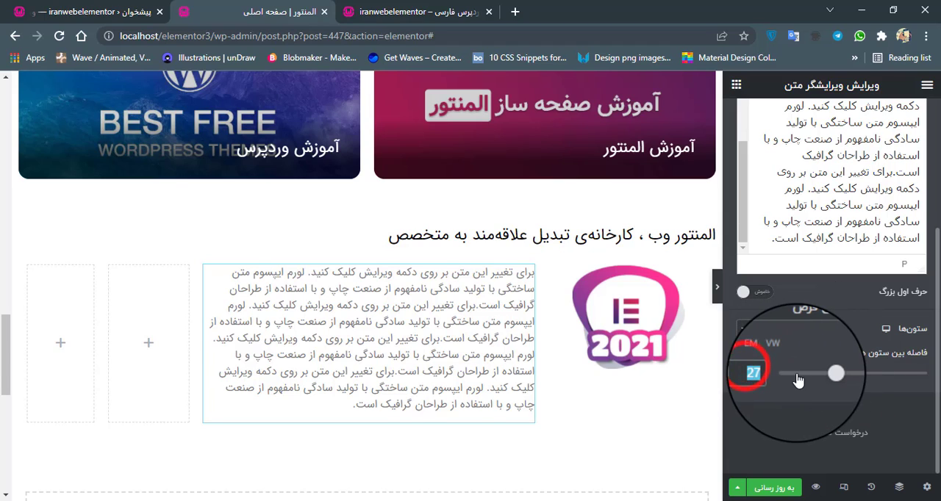
pyautogui.scroll(3, 897, 368)
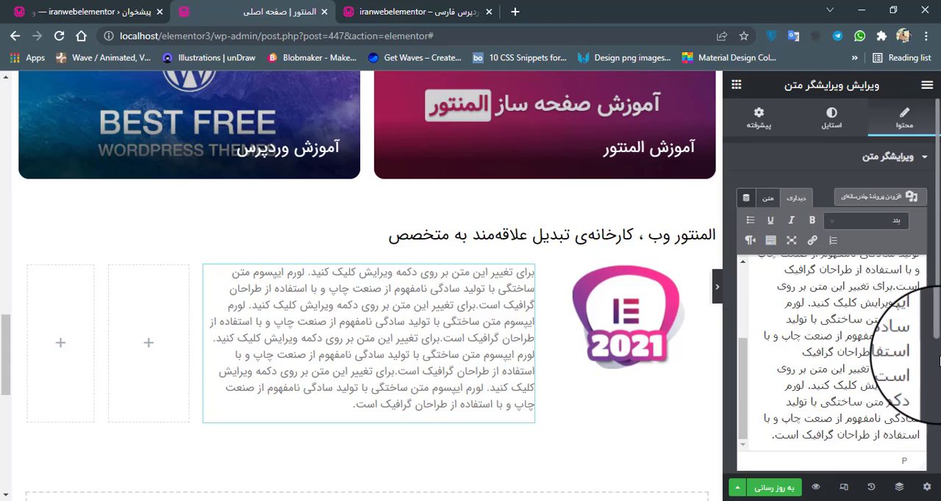
# Right-align the paragraph and set its text colour to grey #808080, using the reference site's paragraph as a guide.
pyautogui.click(832, 117)
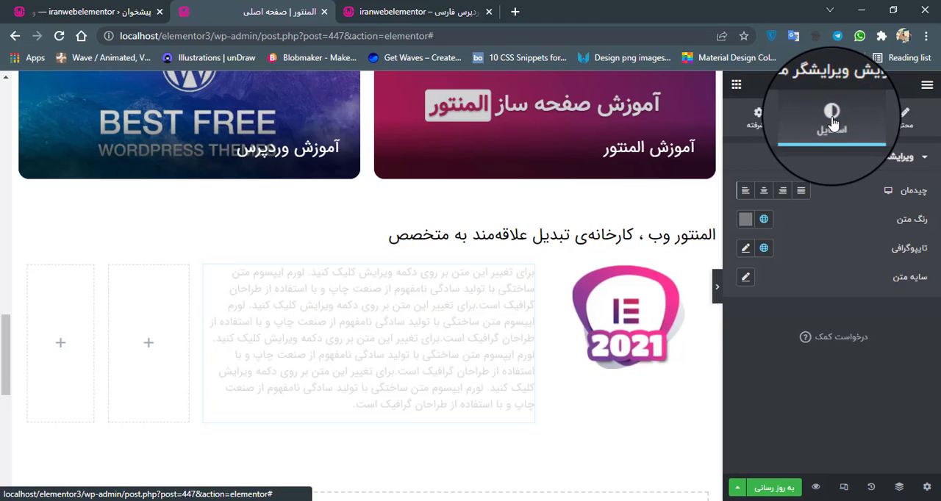
pyautogui.click(783, 192)
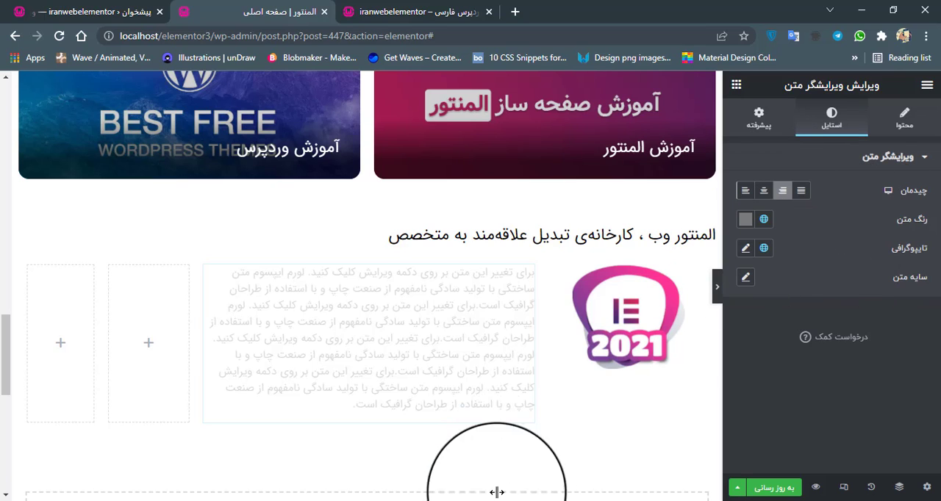
pyautogui.click(482, 471)
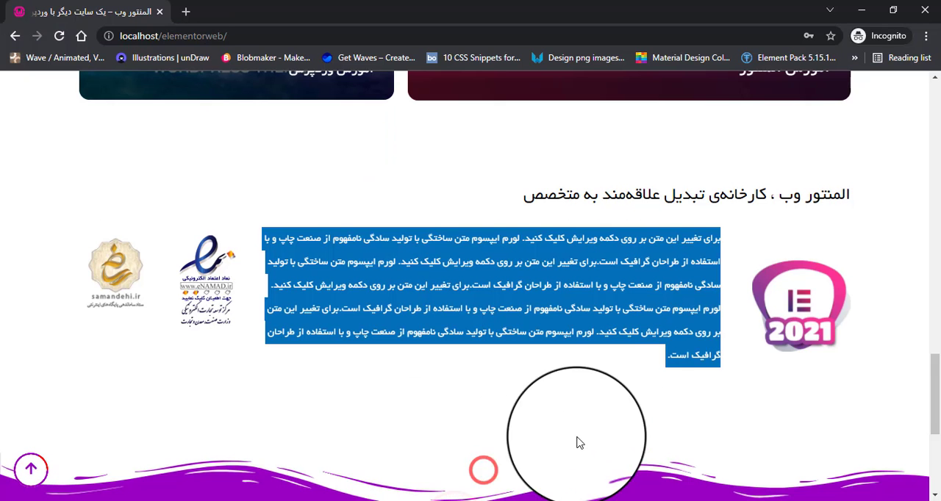
pyautogui.click(623, 403)
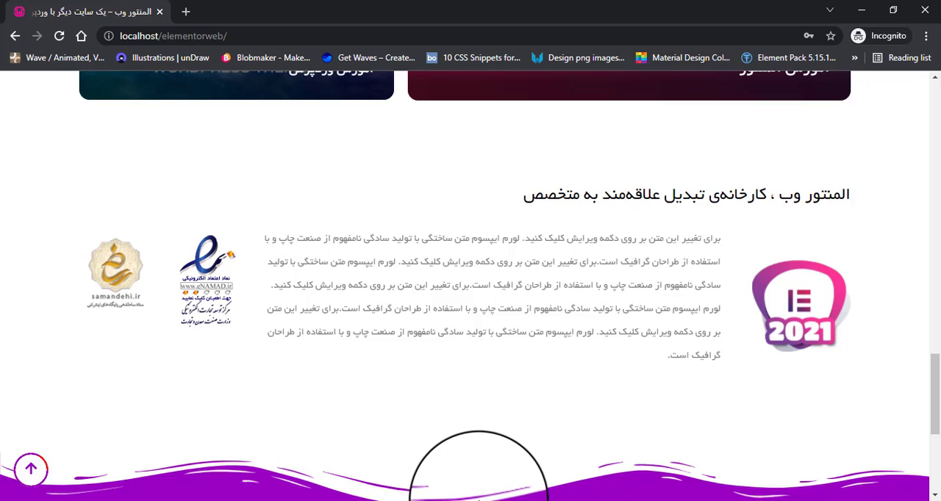
pyautogui.click(474, 460)
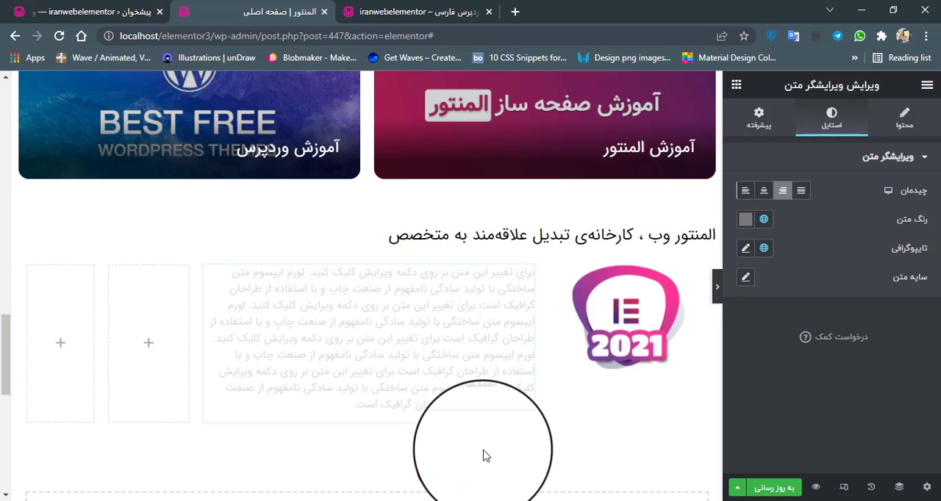
pyautogui.click(745, 222)
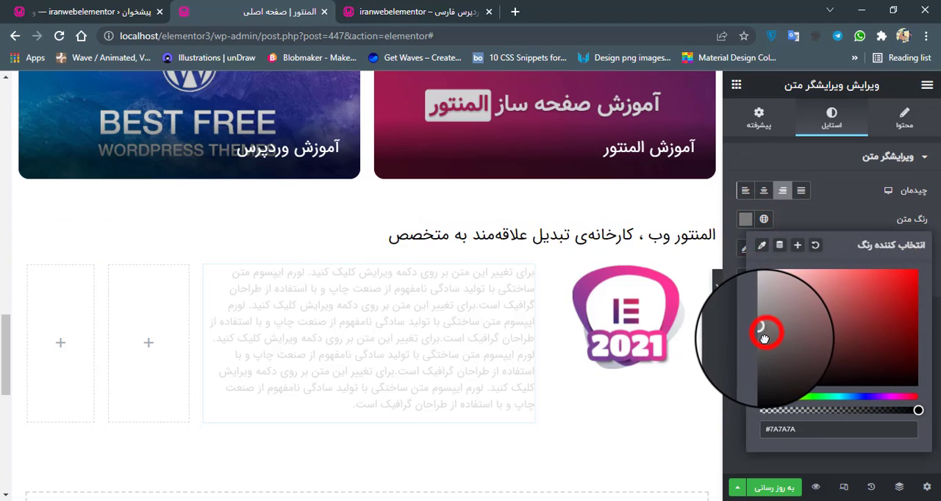
pyautogui.moveTo(764, 338); pyautogui.dragTo(763, 343)
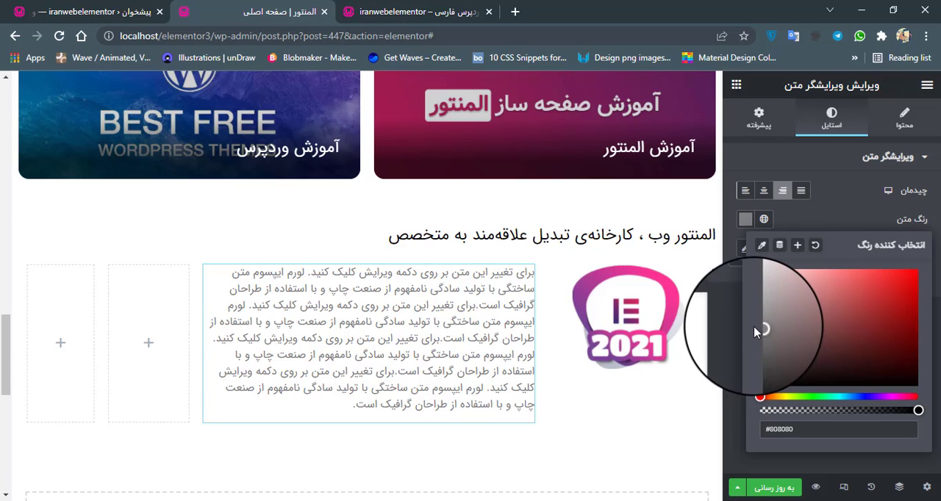
pyautogui.click(802, 220)
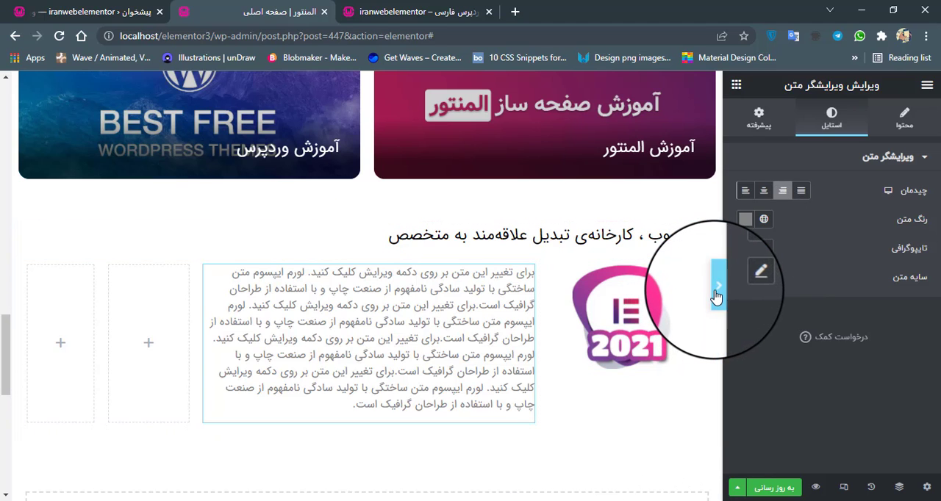
# Preview the paragraph on the full-width page and compare its text size and line spacing with the reference site.
pyautogui.click(717, 286)
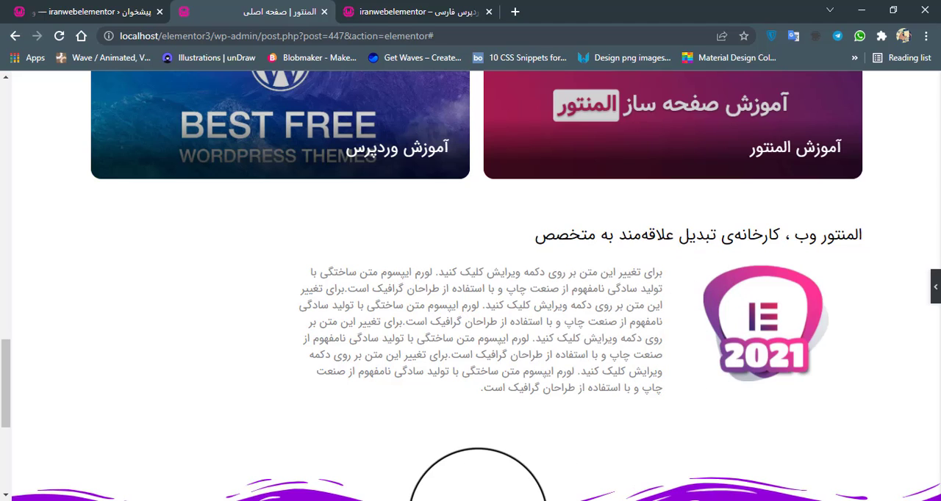
pyautogui.click(935, 294)
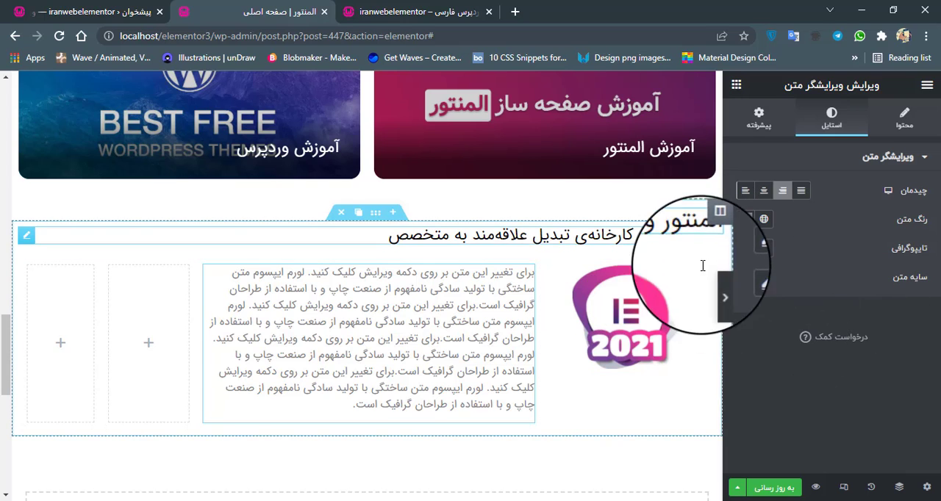
pyautogui.moveTo(453, 500)
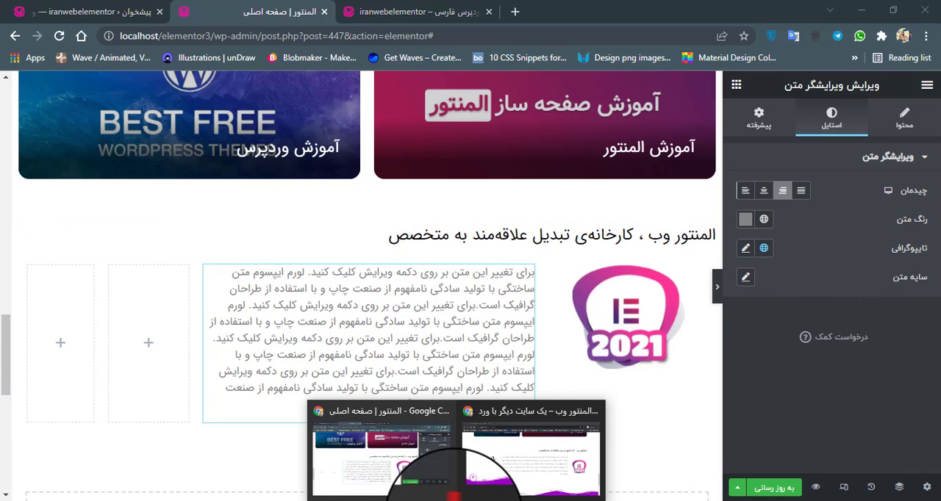
pyautogui.moveTo(512, 467)
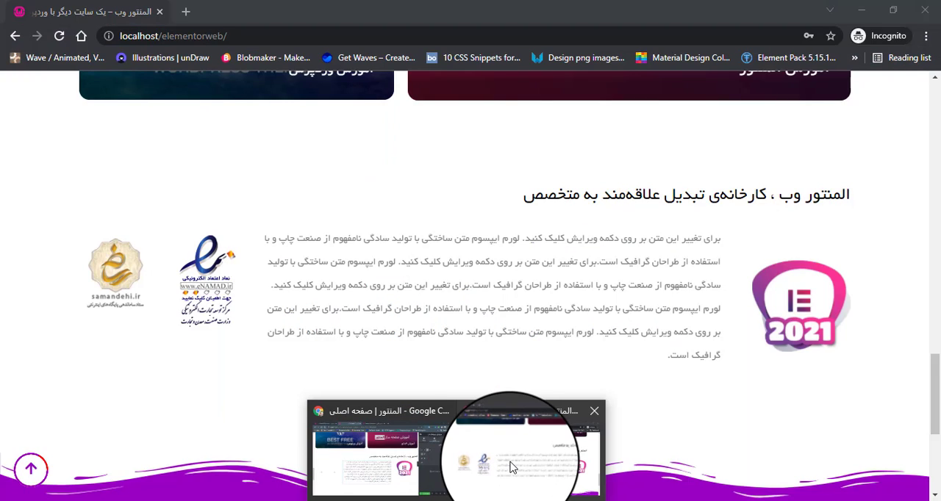
pyautogui.click(512, 467)
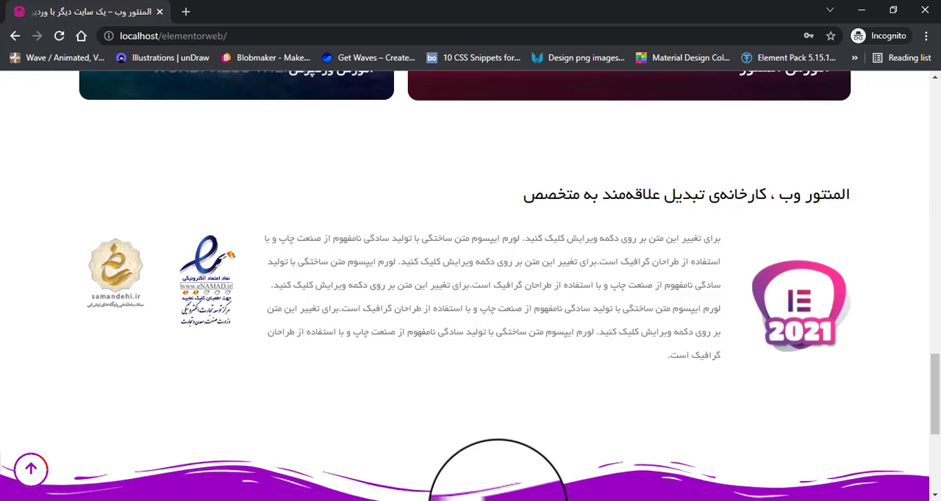
pyautogui.moveTo(462, 500)
pyautogui.click(422, 460)
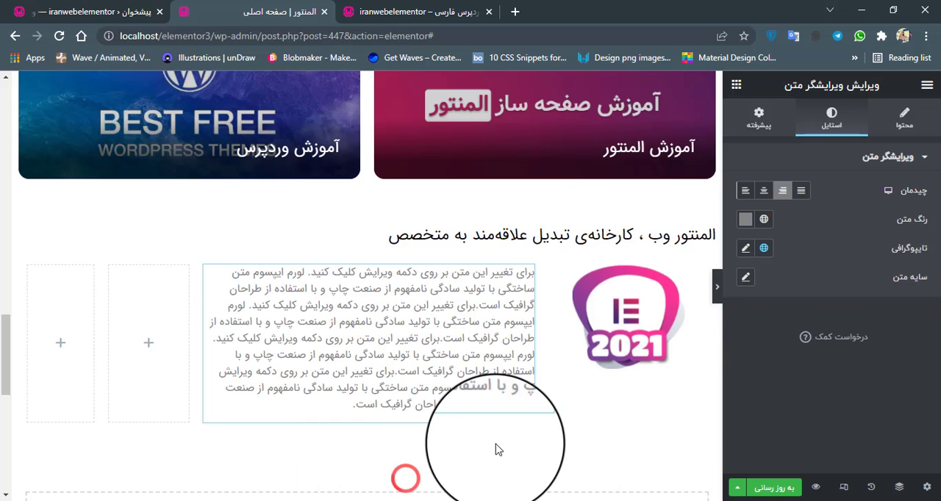
# Set the paragraph's typography to a font size of 18 px and a line height of 2 em.
pyautogui.click(745, 248)
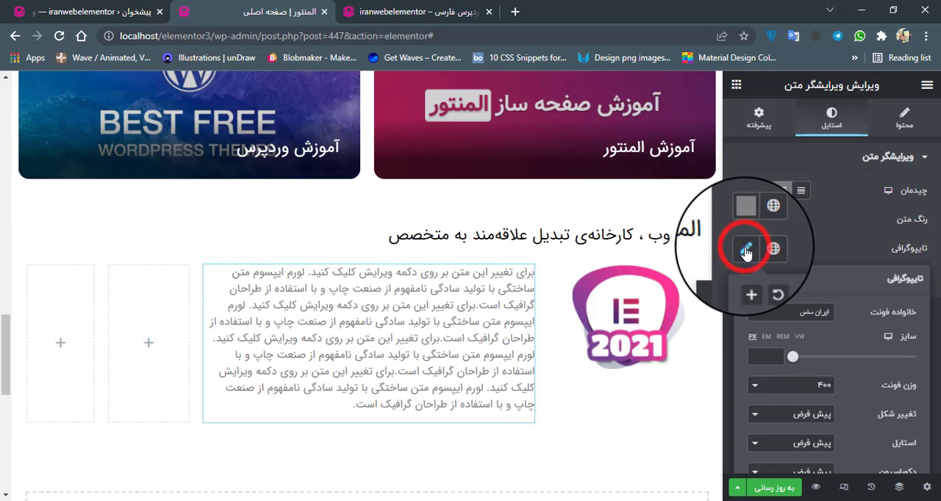
pyautogui.scroll(-1, 779, 335)
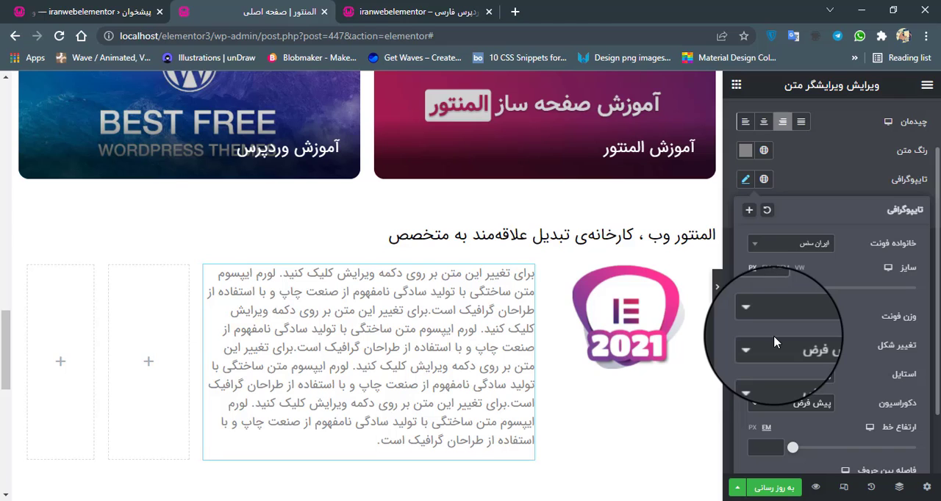
pyautogui.scroll(-1, 849, 422)
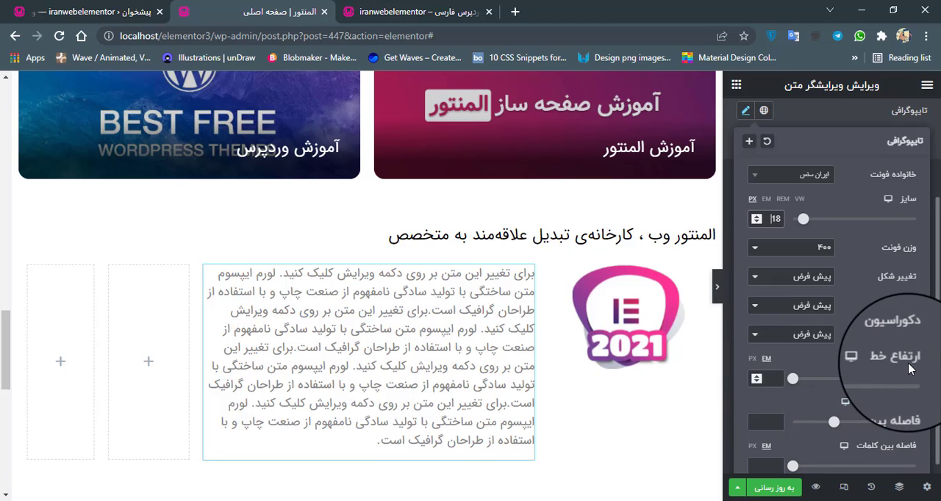
pyautogui.moveTo(792, 382); pyautogui.dragTo(814, 385)
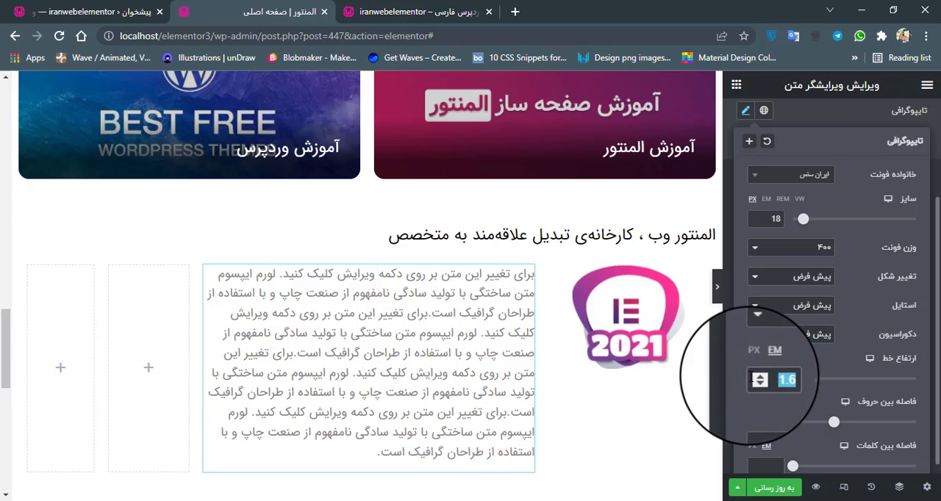
pyautogui.click(760, 380)
pyautogui.click(760, 380)
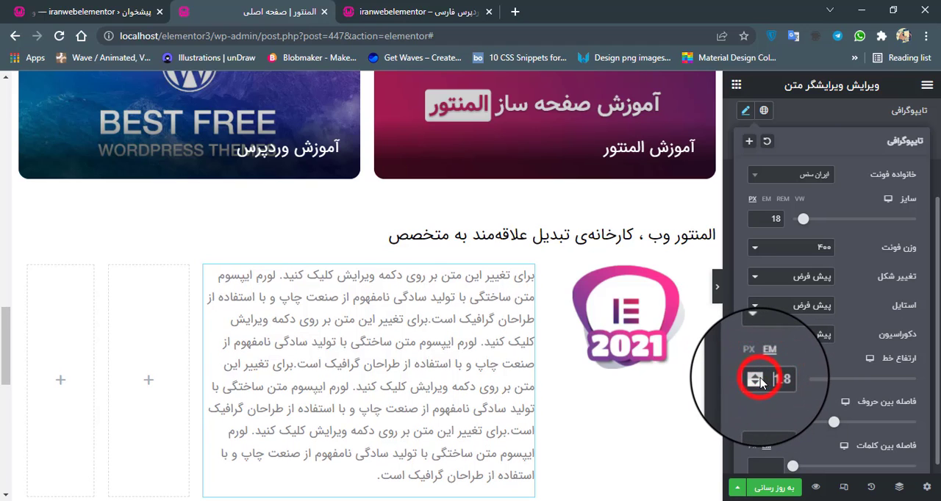
pyautogui.click(760, 379)
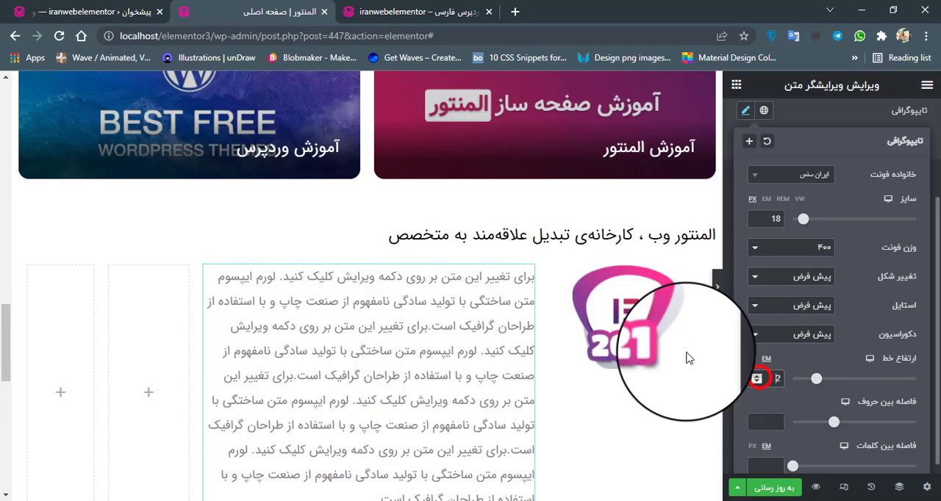
# Preview the about section on the wide page down to the footer and compare its paragraph with the reference site's version.
pyautogui.click(727, 287)
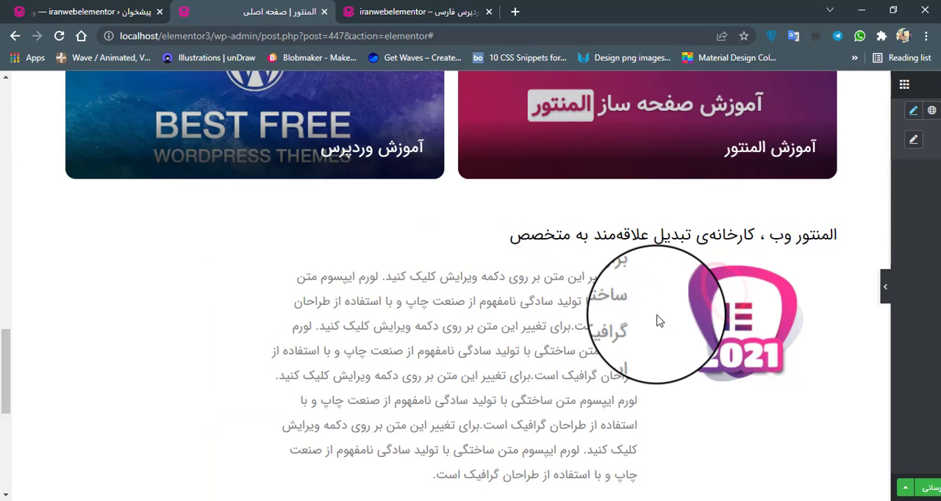
pyautogui.scroll(-3, 657, 321)
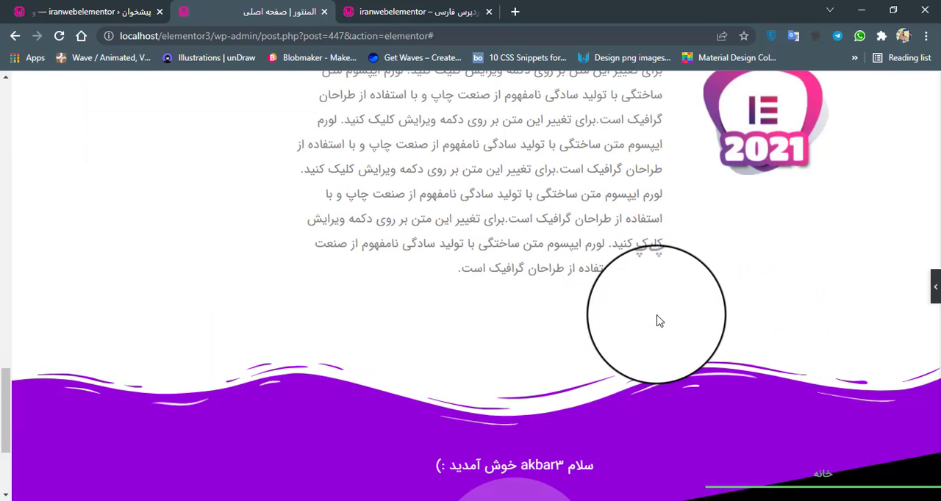
pyautogui.scroll(2, 315, 210)
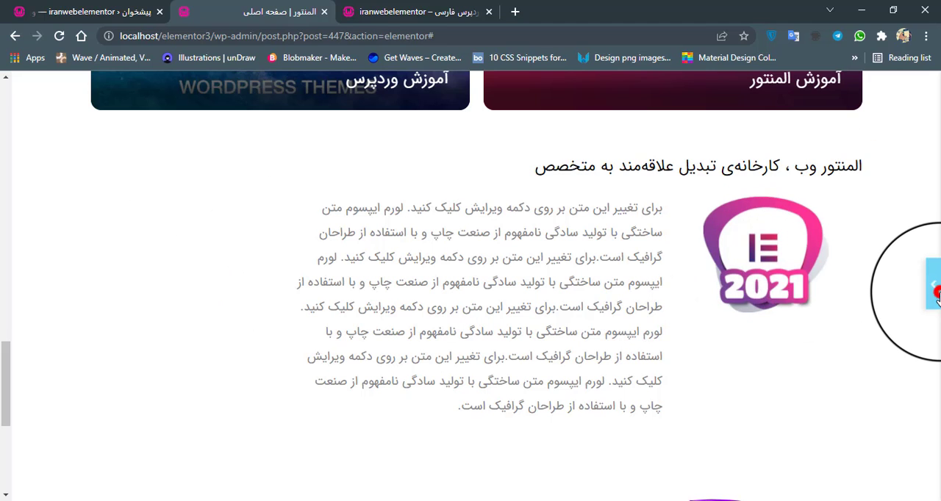
pyautogui.click(934, 288)
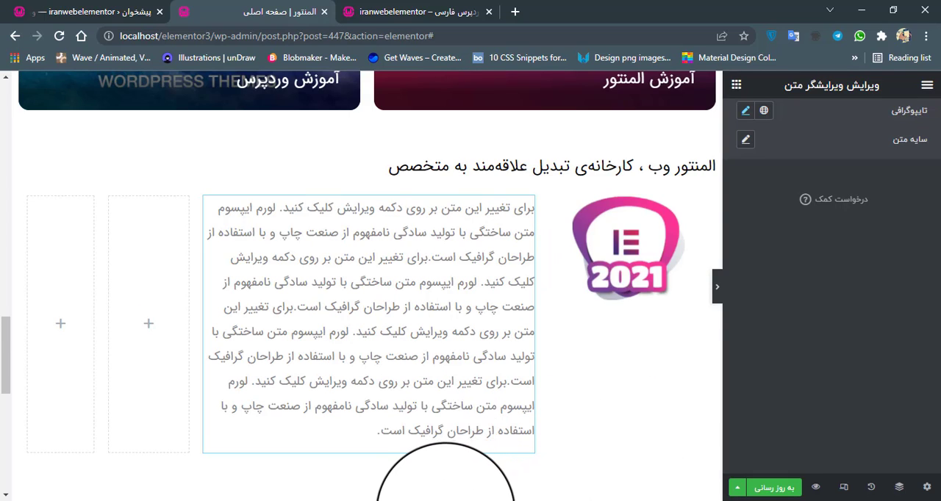
pyautogui.moveTo(445, 500)
pyautogui.click(514, 478)
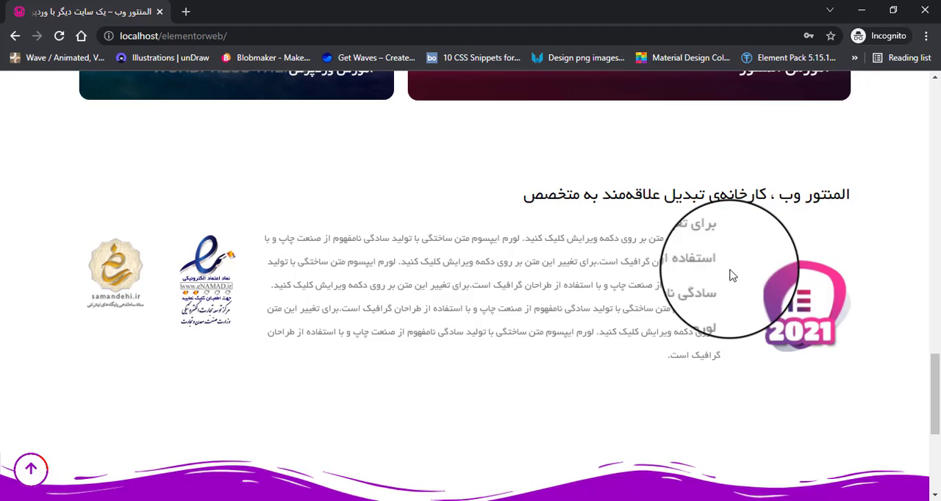
pyautogui.moveTo(449, 500)
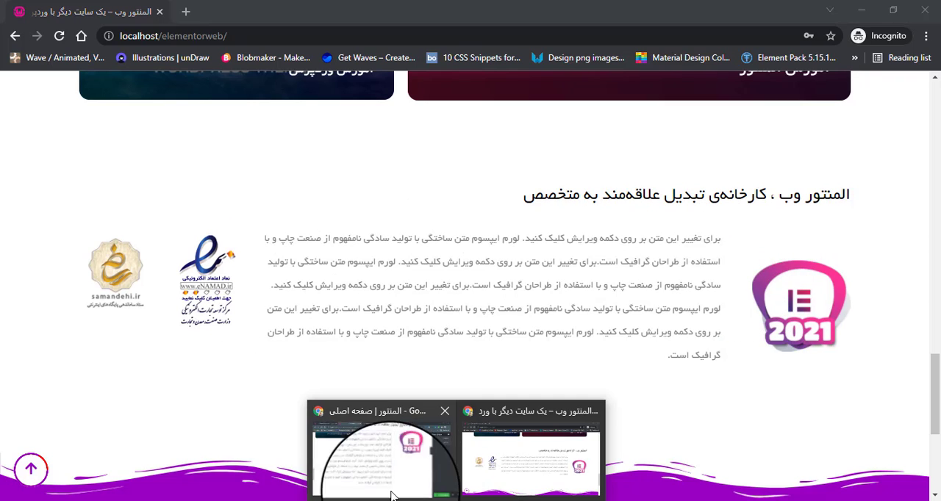
pyautogui.click(364, 474)
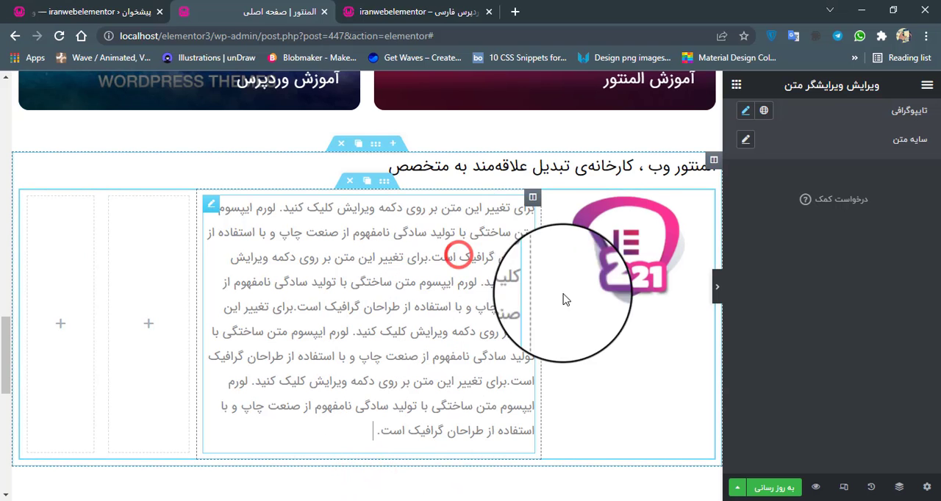
# Reduce the paragraph's font size, trying 16 px before settling on 14 px.
pyautogui.scroll(2, 735, 243)
pyautogui.click(745, 247)
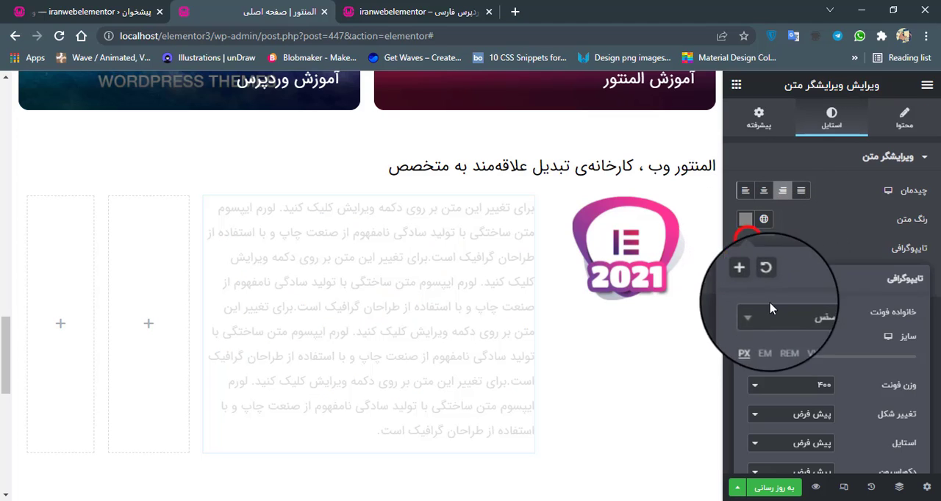
pyautogui.doubleClick(765, 357)
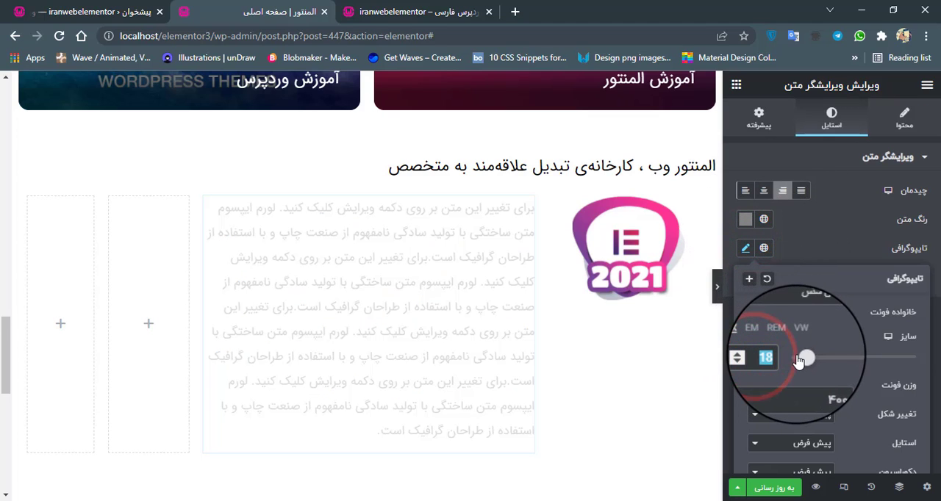
pyautogui.write('16')
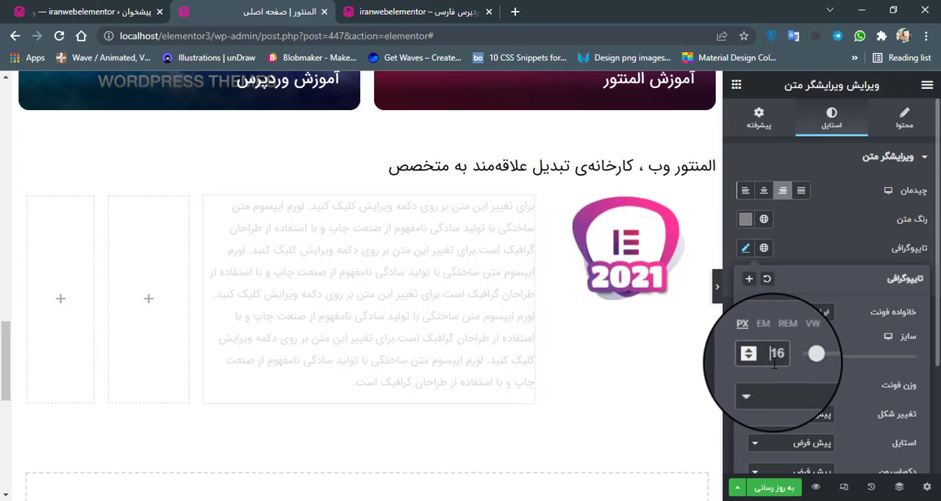
pyautogui.doubleClick(771, 357)
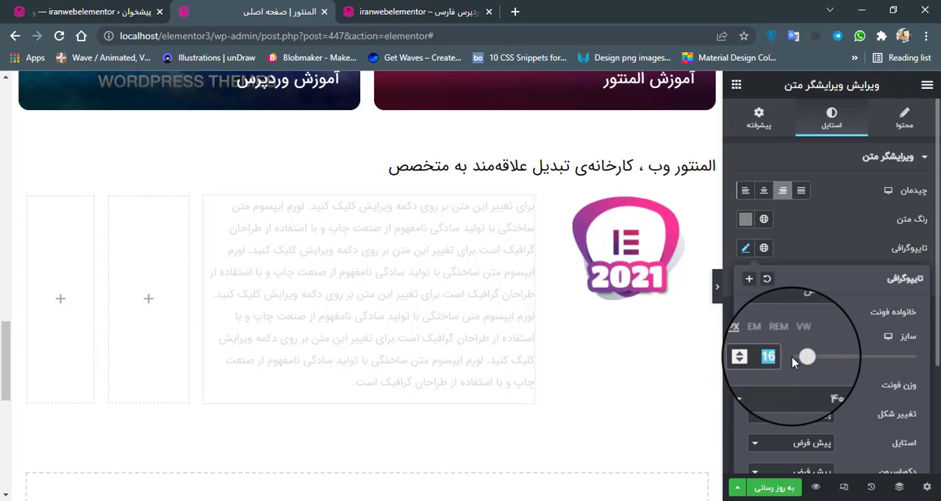
pyautogui.write('14')
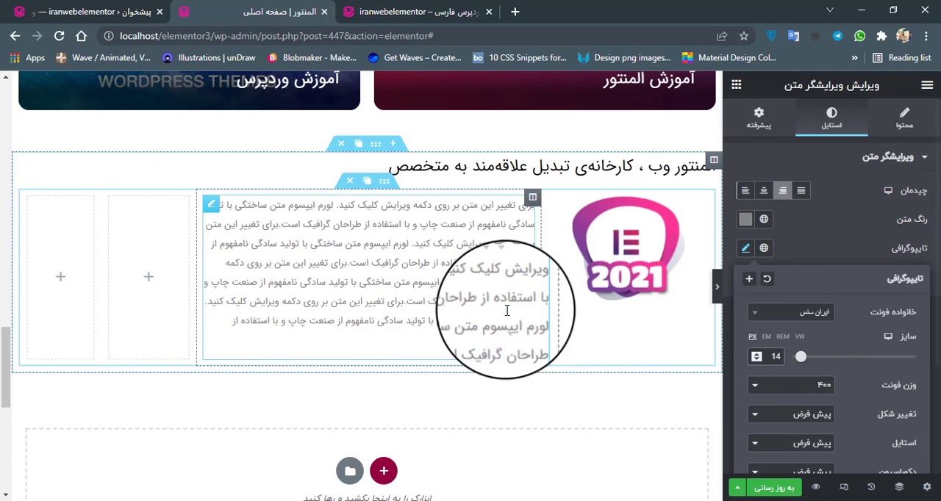
# Increase the paragraph's line height to 2.5 em.
pyautogui.scroll(-2, 827, 415)
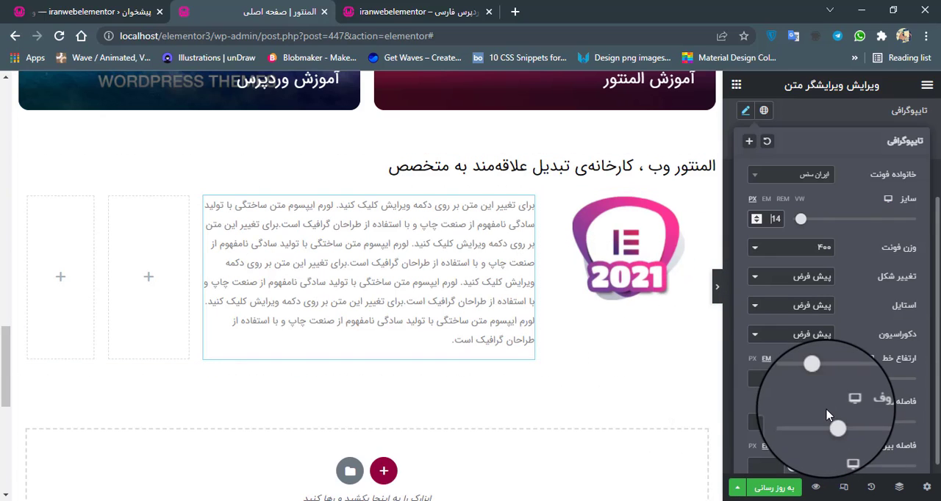
pyautogui.click(757, 378)
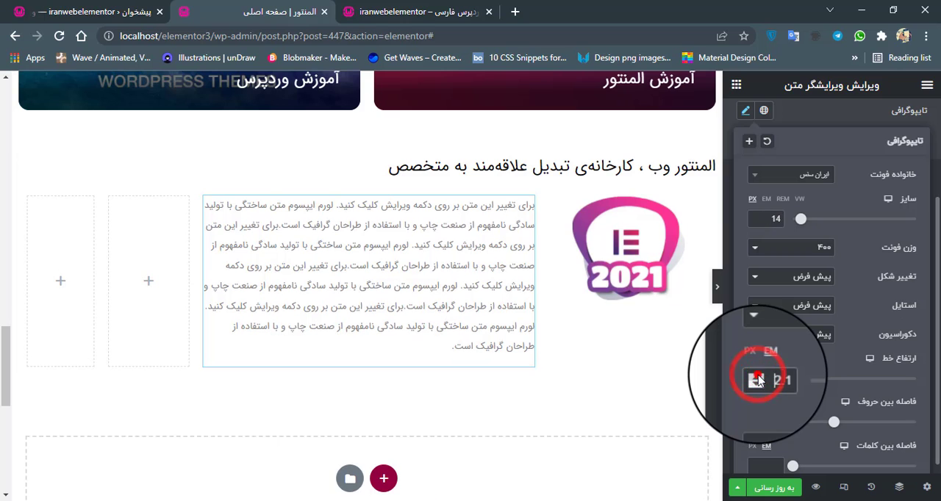
pyautogui.click(757, 379)
pyautogui.click(757, 379)
pyautogui.click(758, 378)
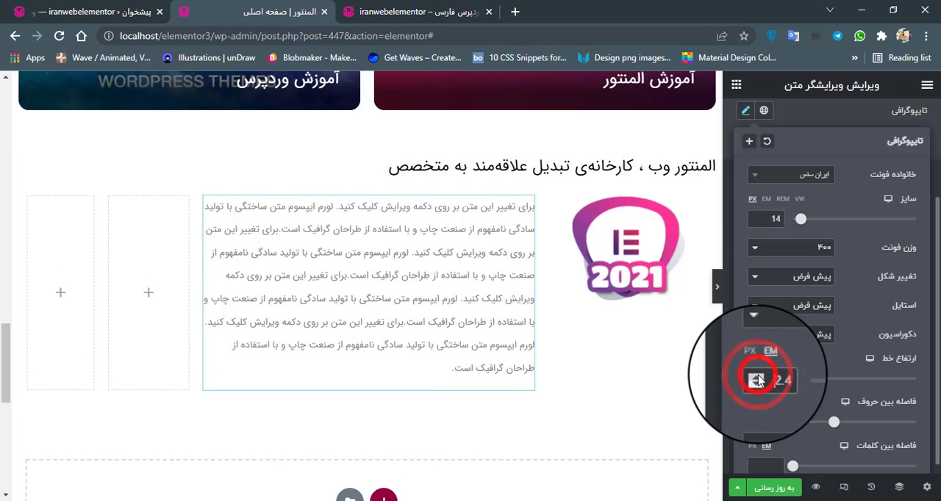
pyautogui.click(757, 378)
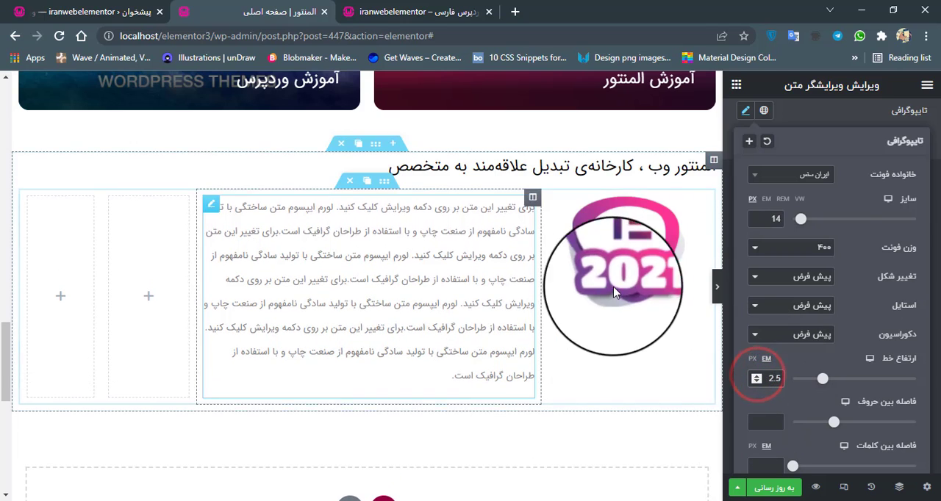
# Set the padding of the outer column holding the heading and inner section to 0 px on all sides.
pyautogui.click(713, 161)
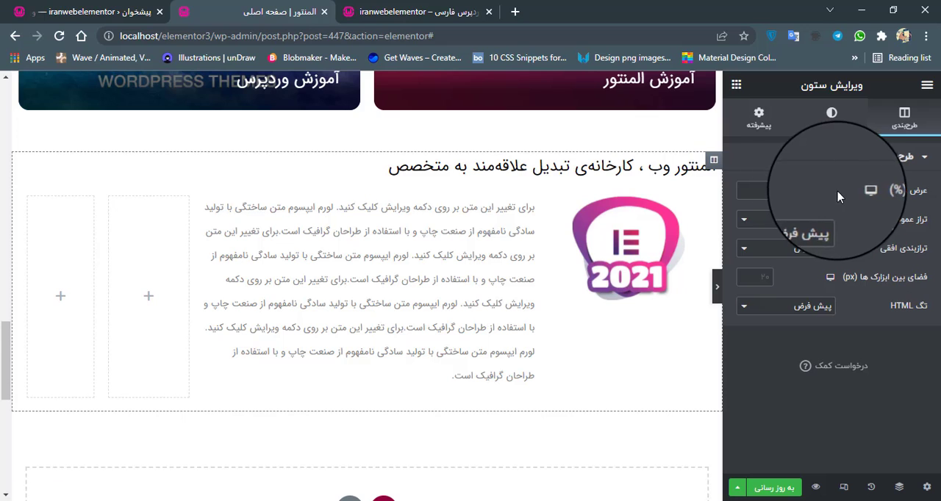
pyautogui.click(759, 120)
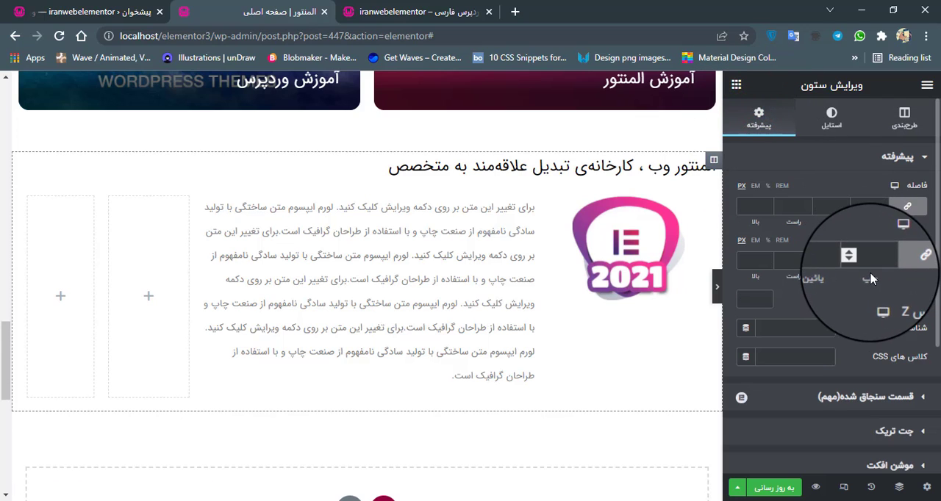
pyautogui.click(872, 259)
pyautogui.write('0')
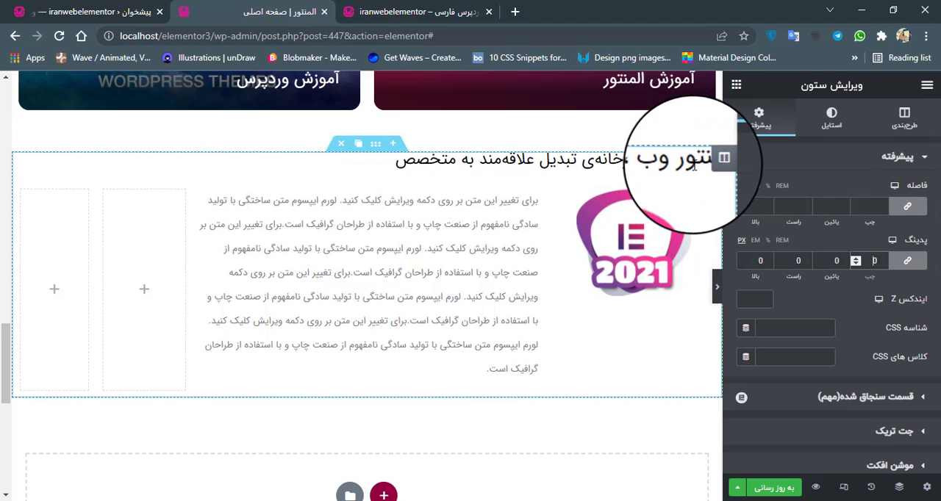
# Try a full-width (تمام عرض) content width on the outer about section, check it on the wide page, and return it to boxed (جعبه ای).
pyautogui.click(713, 160)
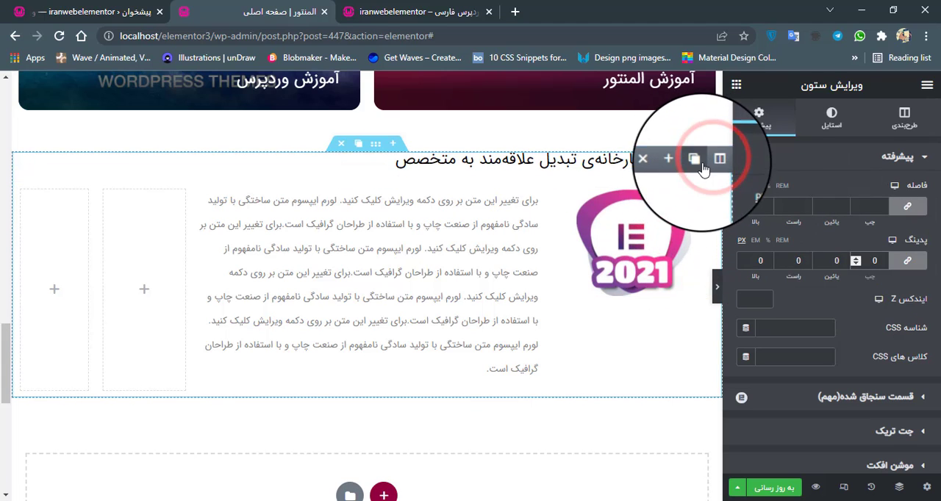
pyautogui.click(375, 146)
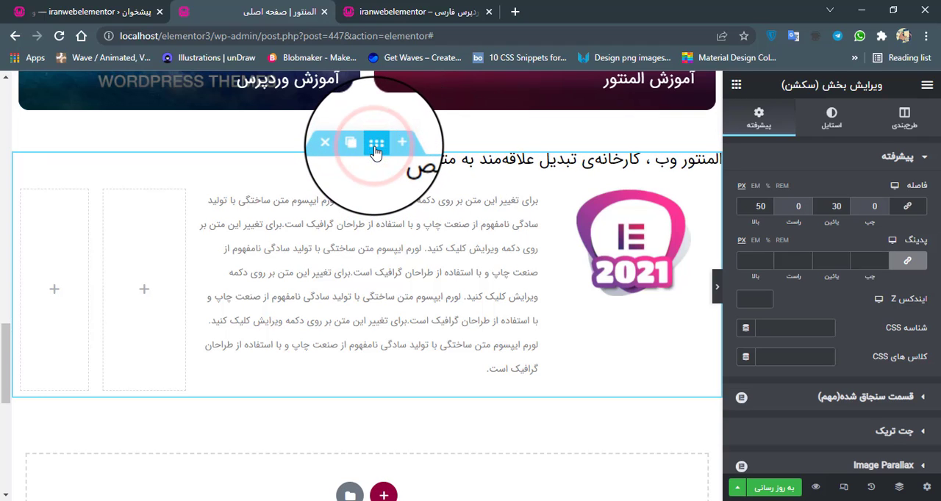
pyautogui.click(913, 117)
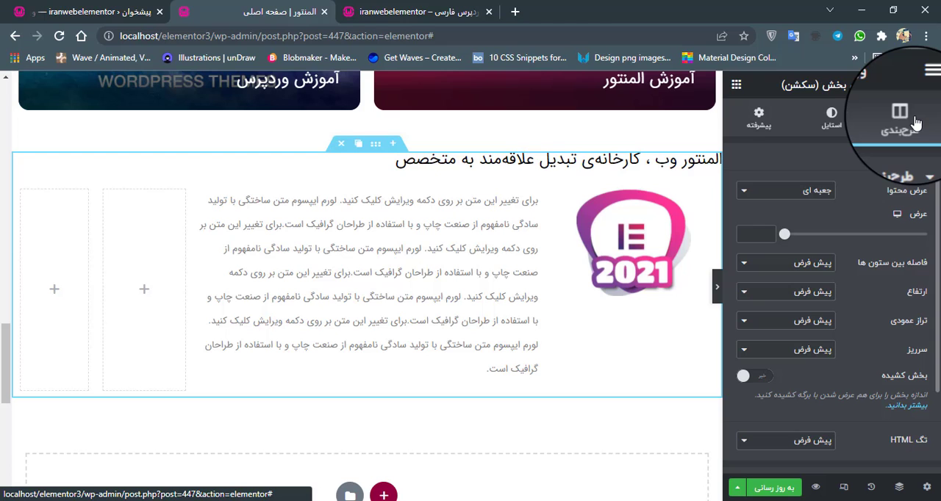
pyautogui.click(812, 190)
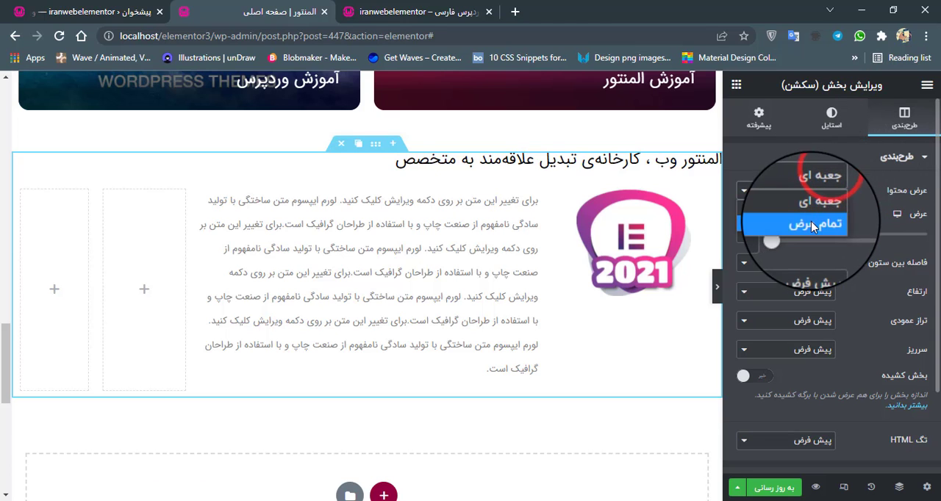
pyautogui.click(812, 225)
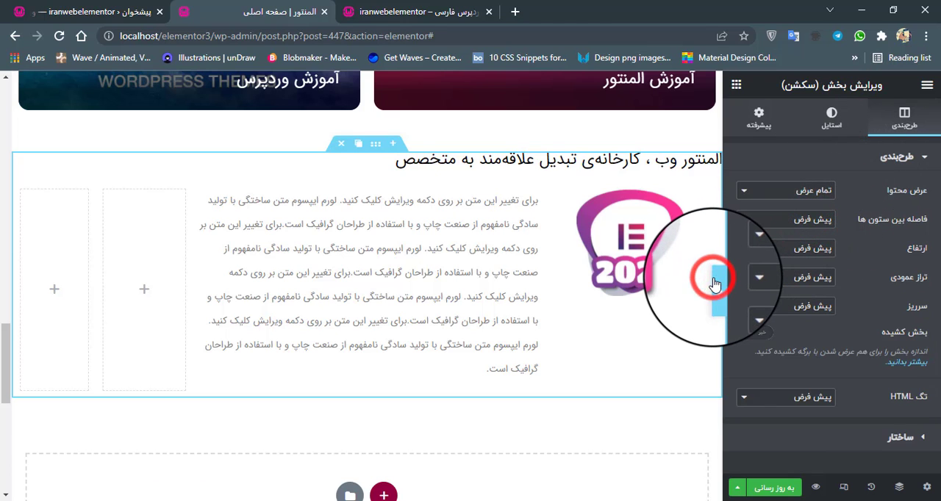
pyautogui.click(717, 284)
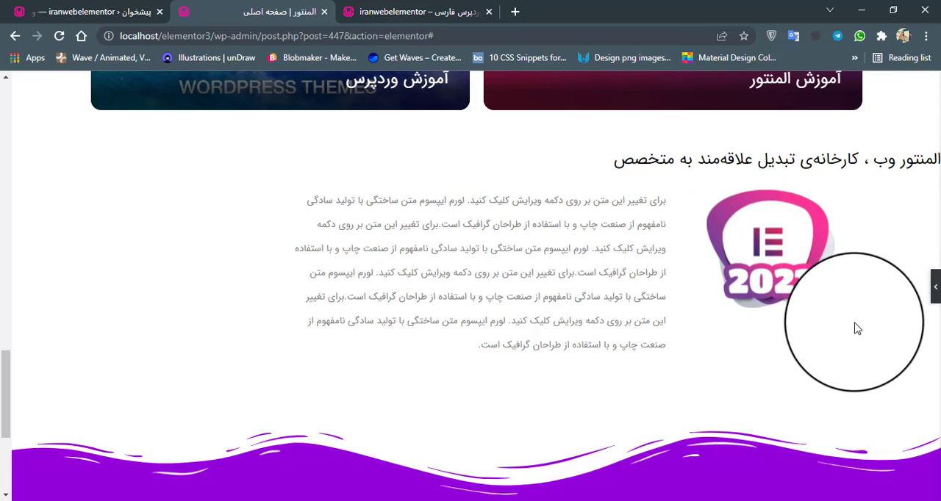
pyautogui.click(933, 294)
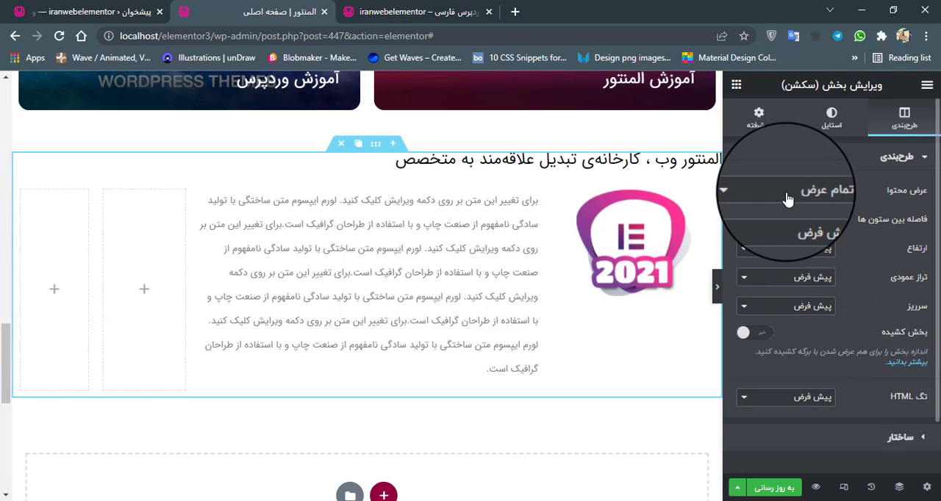
pyautogui.click(786, 213)
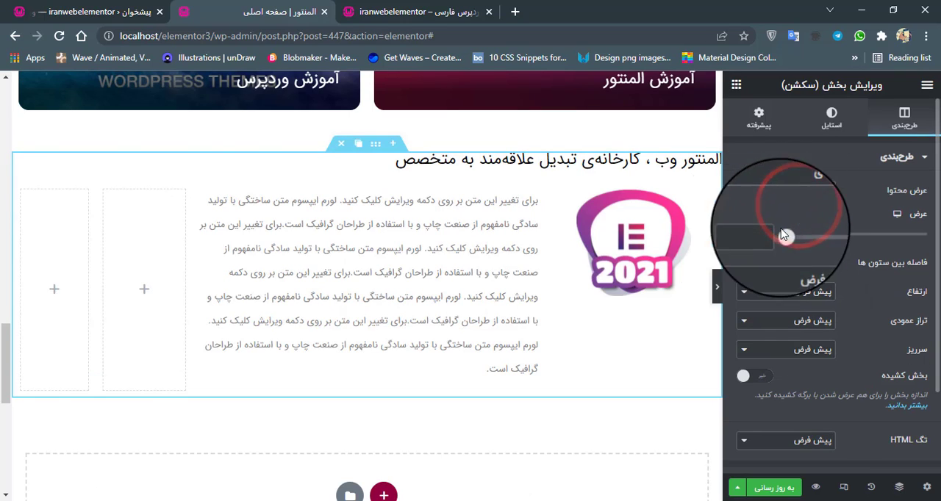
# Set the inner section's content width to full width (تمام عرض) and check its alignment with the heading on the wide page.
pyautogui.click(383, 176)
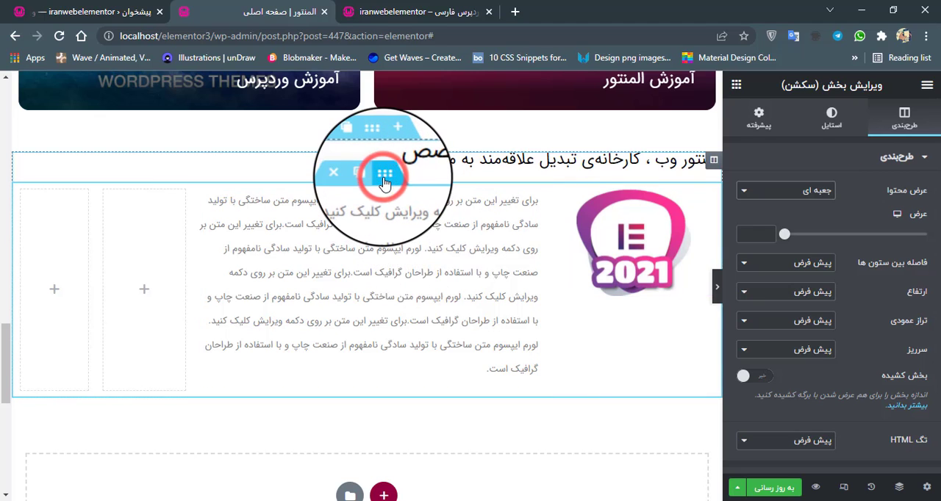
pyautogui.click(812, 192)
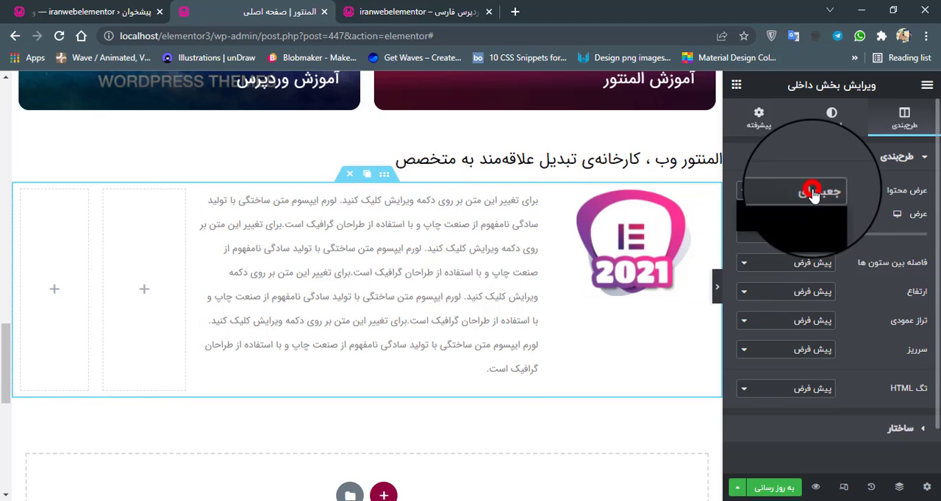
pyautogui.click(814, 239)
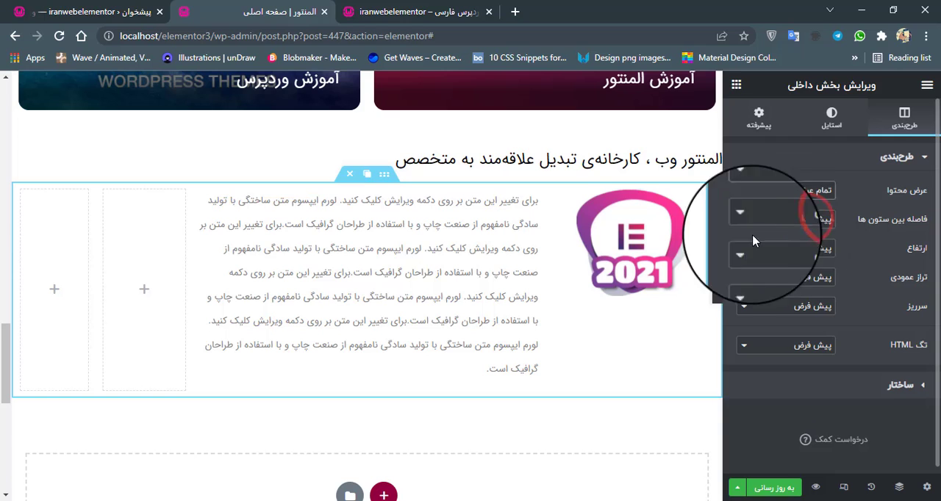
pyautogui.click(713, 288)
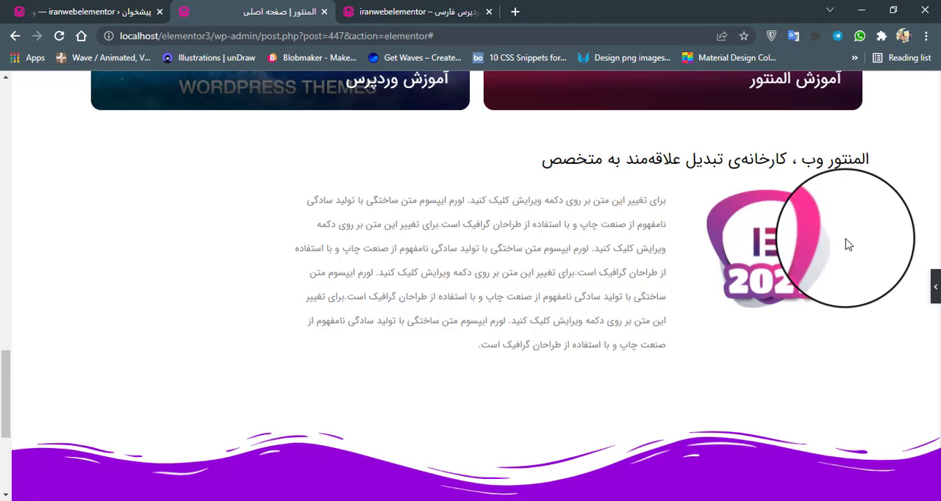
pyautogui.click(933, 288)
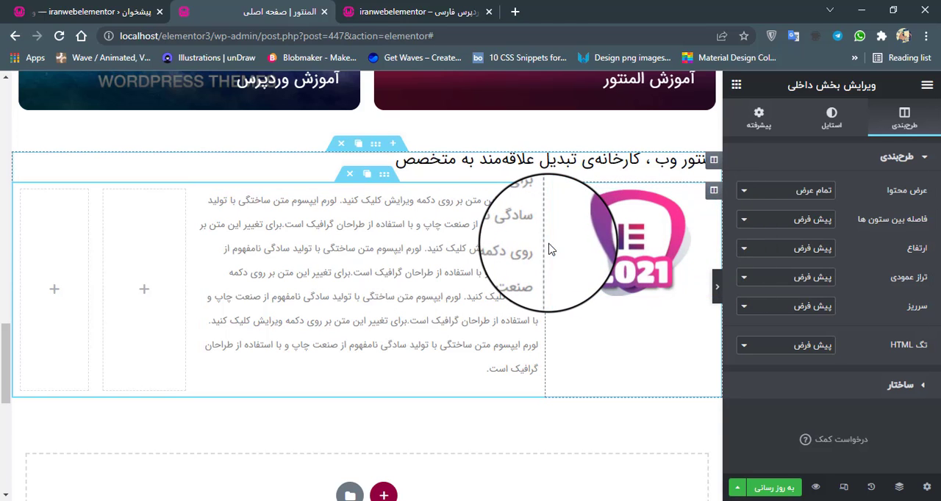
# Narrow the logo column slightly in favour of the paragraph column and set its vertical alignment to middle (وسط).
pyautogui.moveTo(552, 248)
pyautogui.mouseDown()
pyautogui.moveTo(576, 249)
pyautogui.moveTo(553, 248)
pyautogui.moveTo(567, 249)
pyautogui.mouseUp()
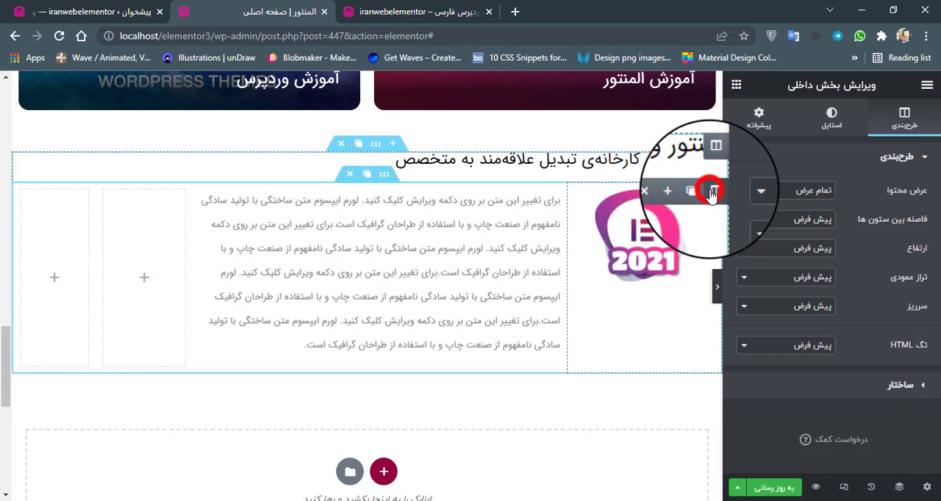
pyautogui.click(711, 193)
pyautogui.click(817, 219)
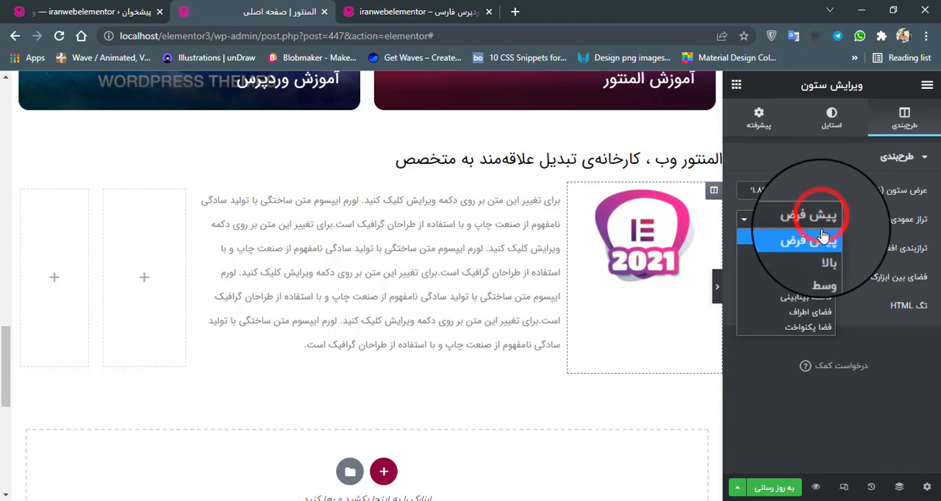
pyautogui.click(822, 269)
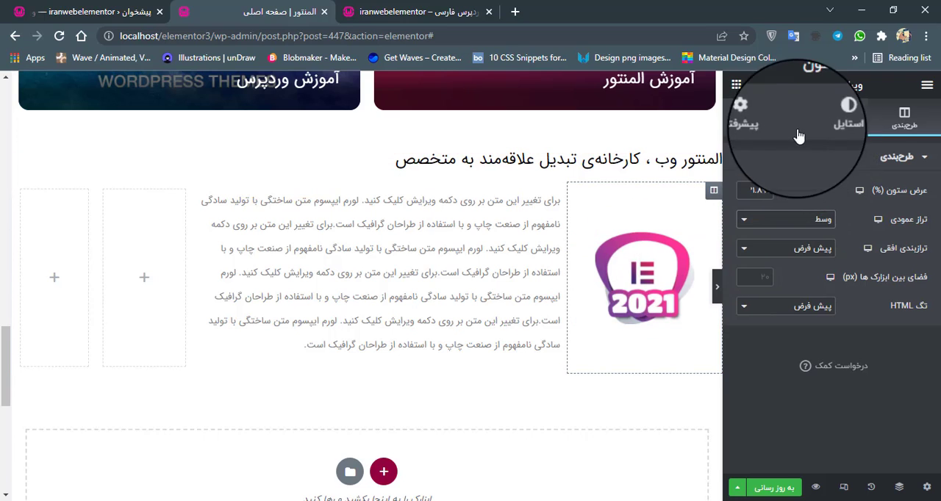
# Set the logo column's padding to 0 px on all sides and check the result on the wide page.
pyautogui.click(757, 117)
pyautogui.click(882, 261)
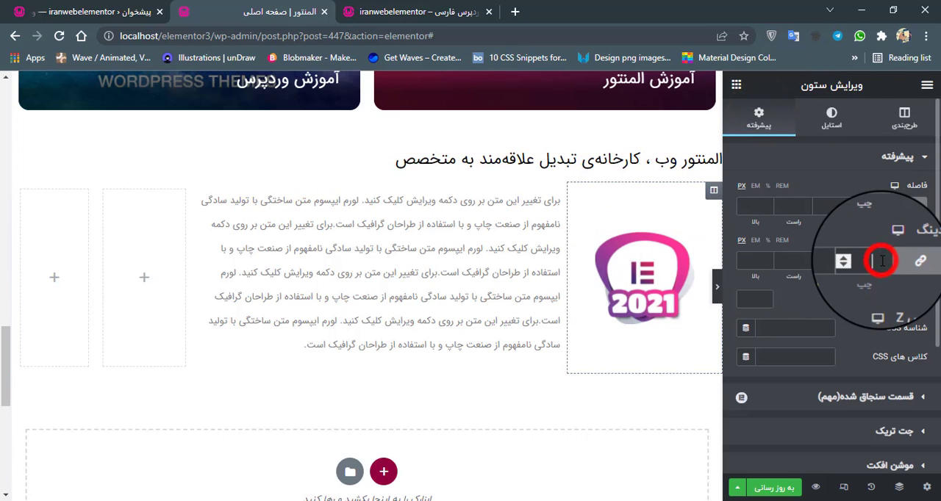
pyautogui.write('0')
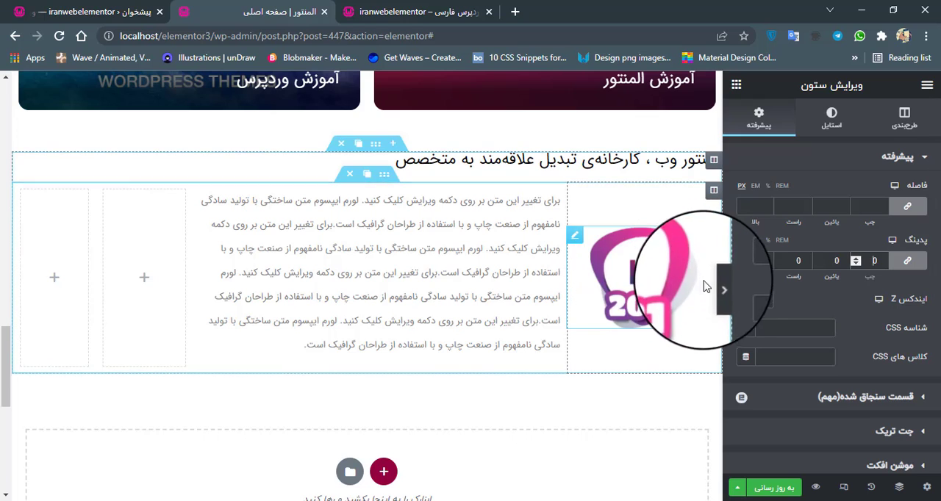
pyautogui.click(717, 289)
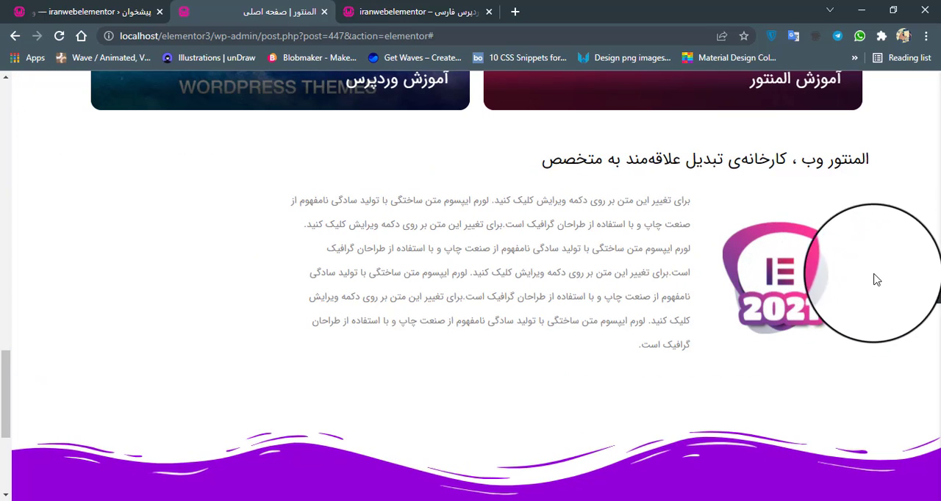
pyautogui.click(934, 287)
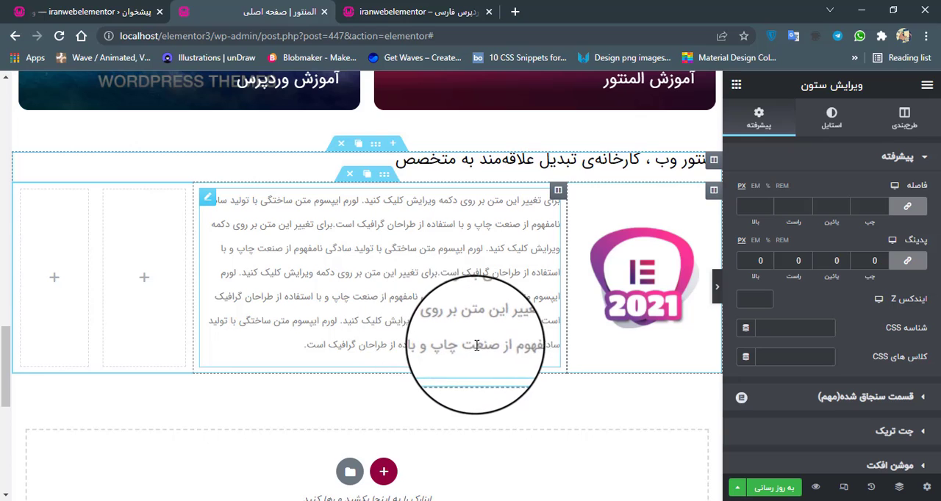
# Compare the logo's alignment with the reference site's about section and with the wide page.
pyautogui.click(507, 371)
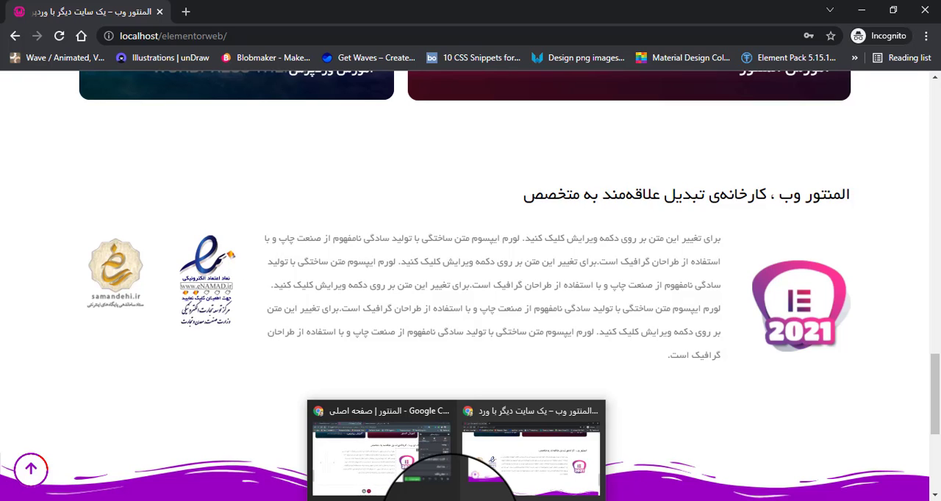
pyautogui.click(450, 500)
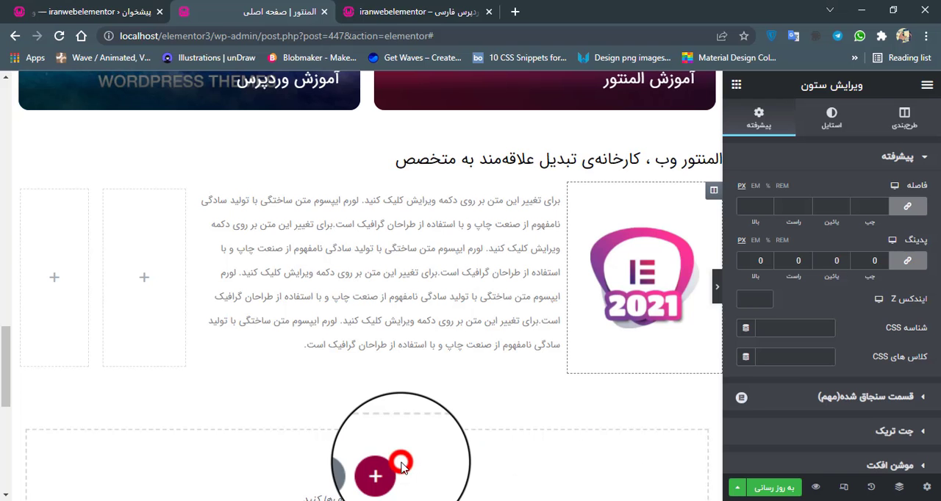
pyautogui.click(378, 459)
pyautogui.click(716, 285)
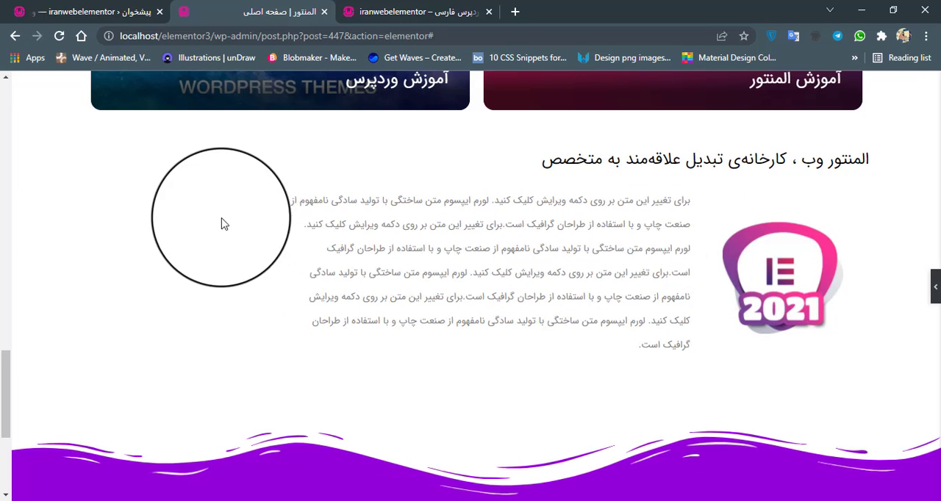
pyautogui.click(935, 288)
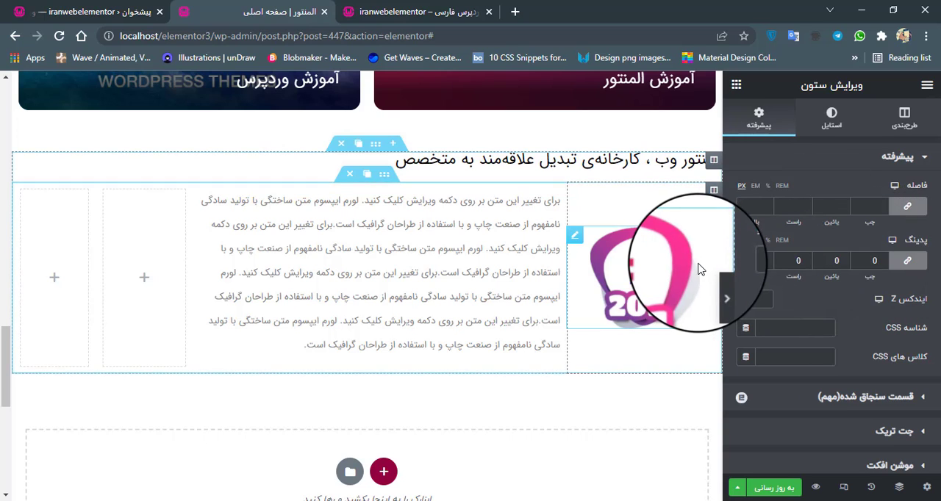
# Set the 2021 logo image's own padding to 0 px on all sides and review its style settings.
pyautogui.click(581, 236)
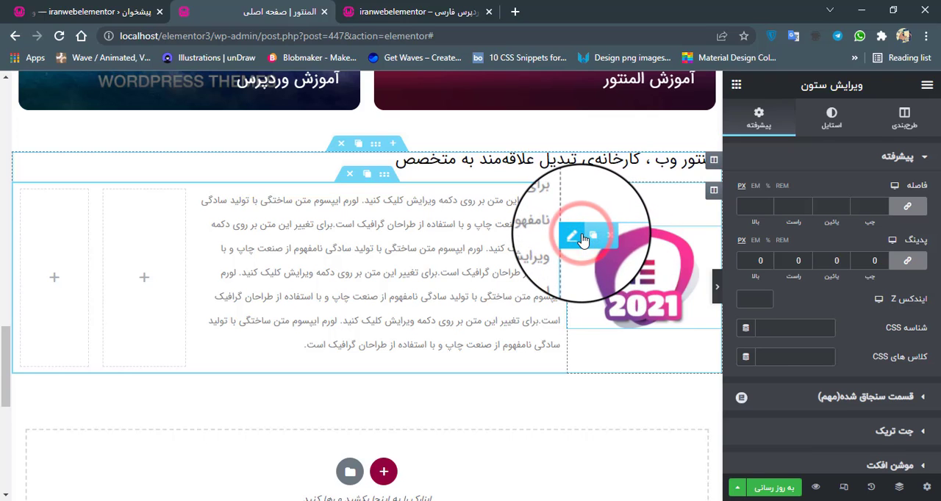
pyautogui.click(761, 121)
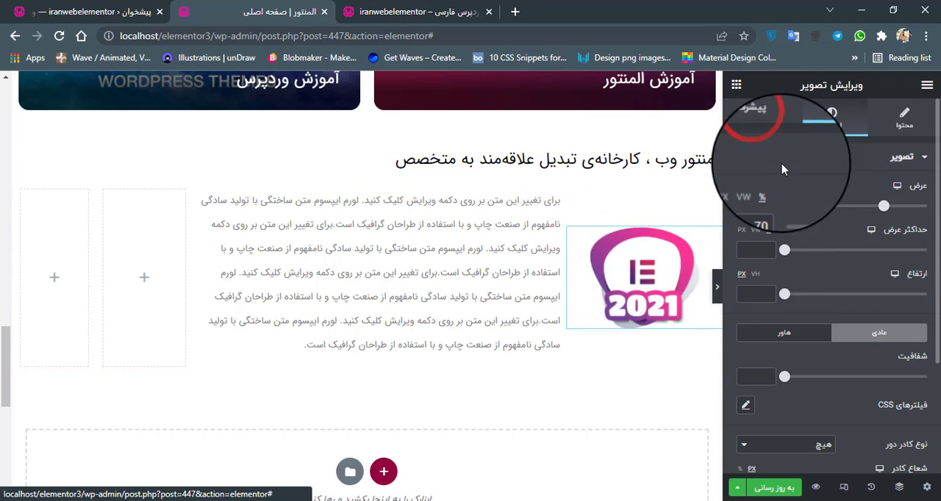
pyautogui.click(873, 262)
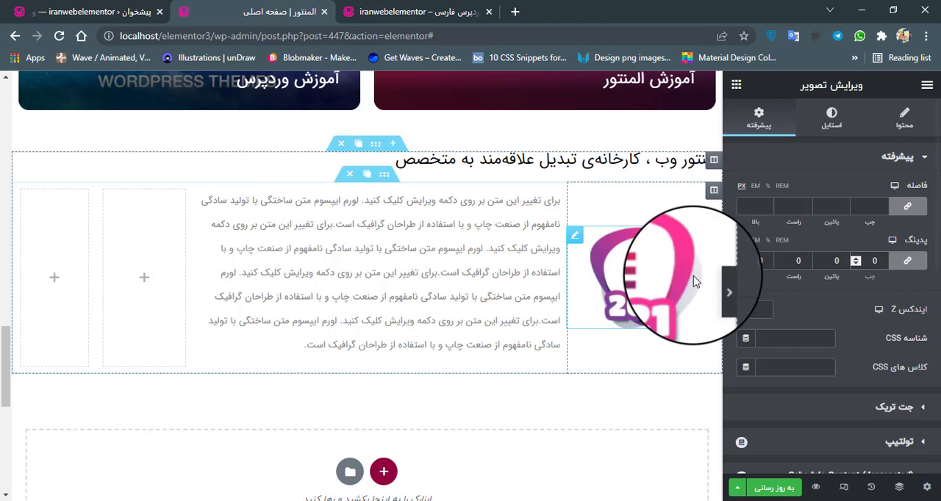
pyautogui.click(829, 128)
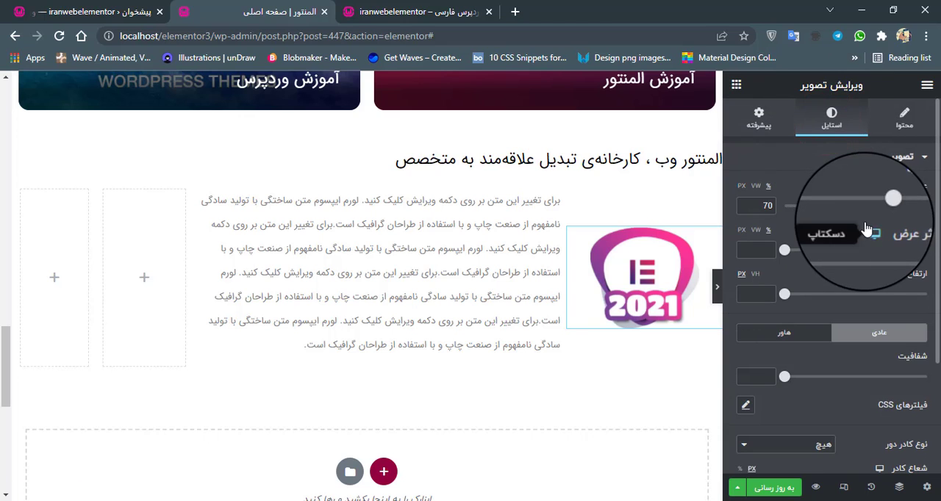
pyautogui.scroll(-1, 866, 293)
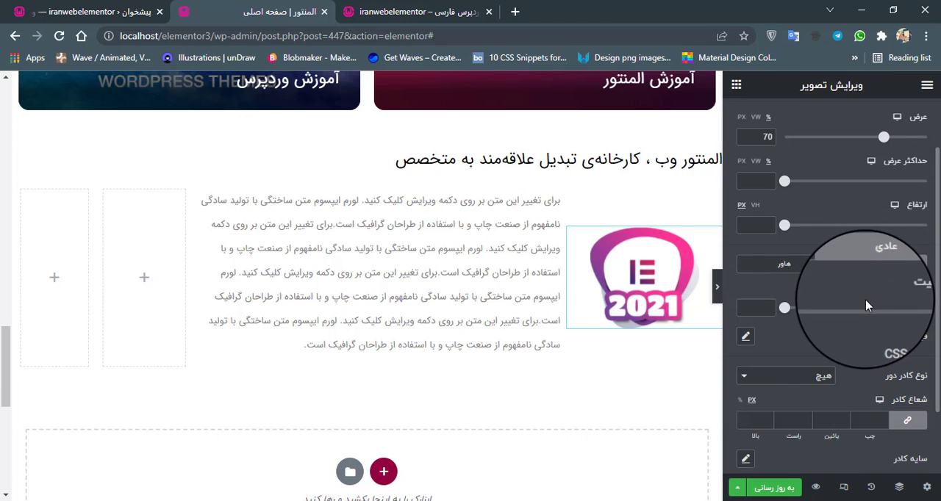
pyautogui.scroll(-1, 866, 301)
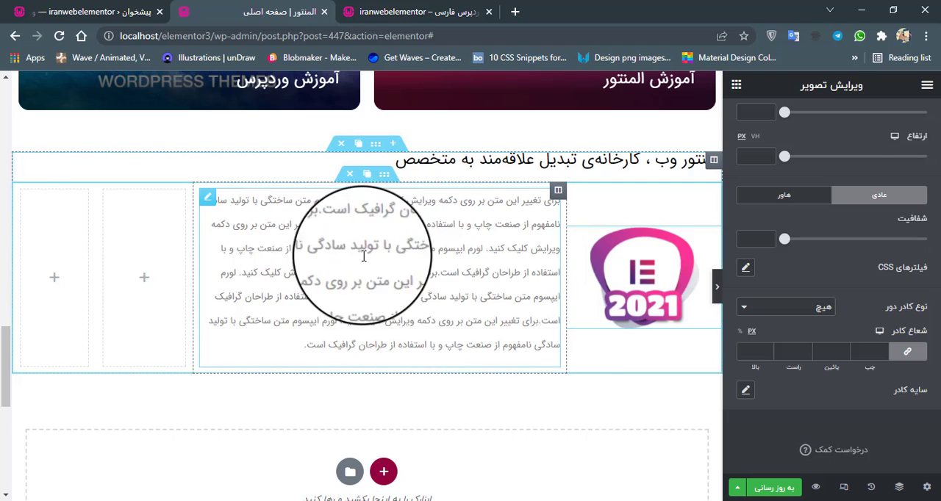
# Add an image widget (تصویر) to the empty column beside the paragraph and open the file upload chooser for its picture.
pyautogui.click(145, 278)
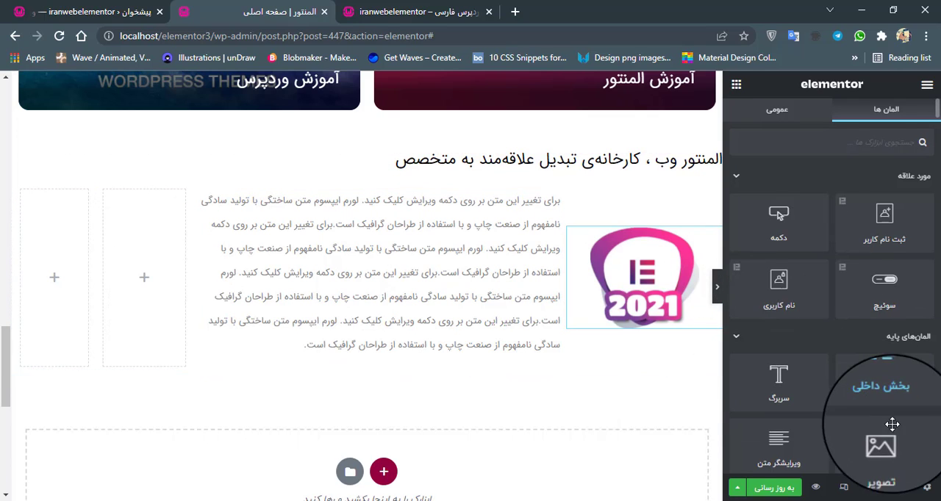
pyautogui.moveTo(882, 439); pyautogui.dragTo(141, 255)
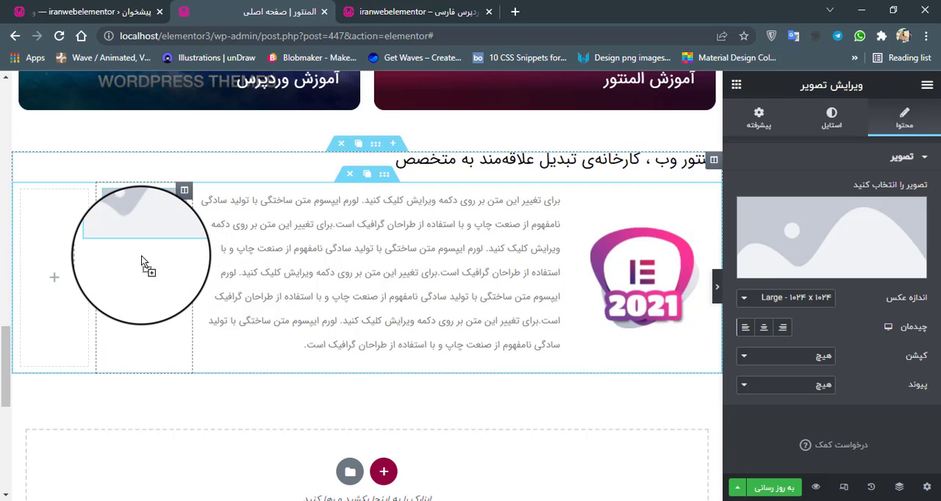
pyautogui.click(853, 242)
pyautogui.click(735, 140)
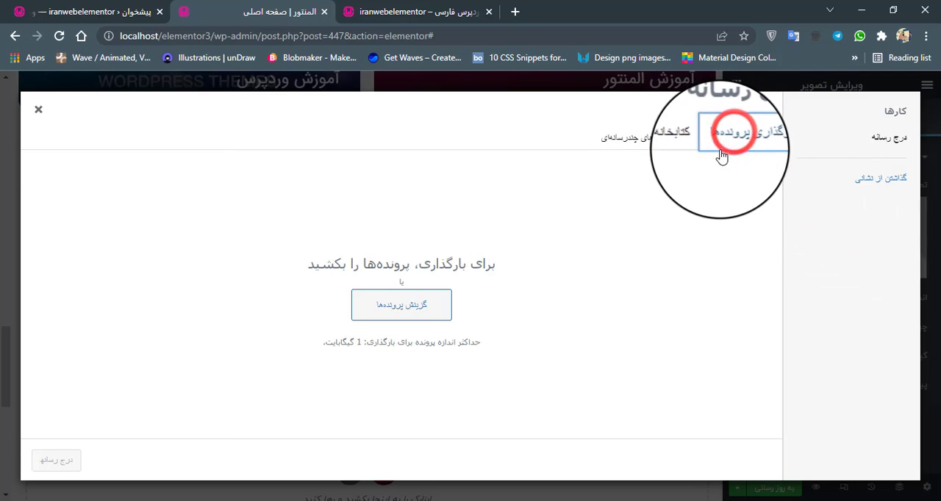
pyautogui.click(403, 303)
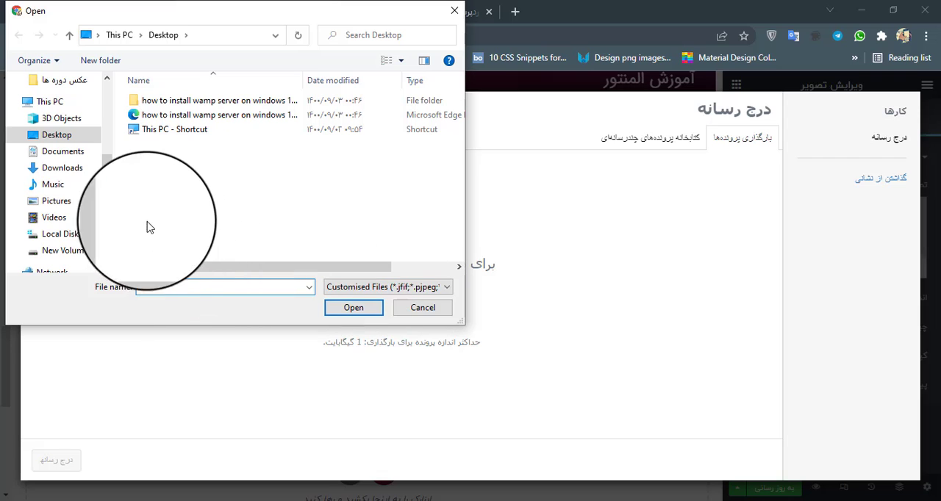
# Look through the Pictures folder and its لوگو subfolder for the trust badge images.
pyautogui.click(74, 203)
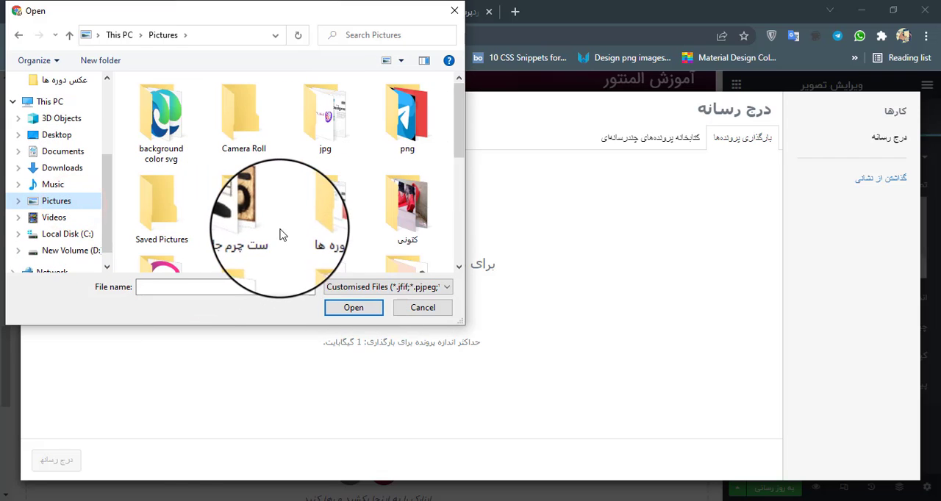
pyautogui.scroll(-3, 287, 214)
pyautogui.scroll(5, 294, 203)
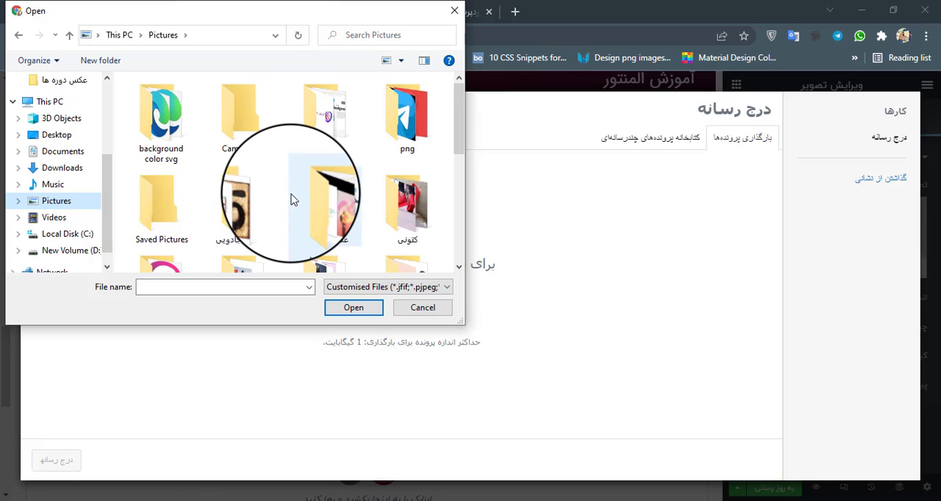
pyautogui.scroll(-1, 305, 199)
pyautogui.scroll(1, 331, 172)
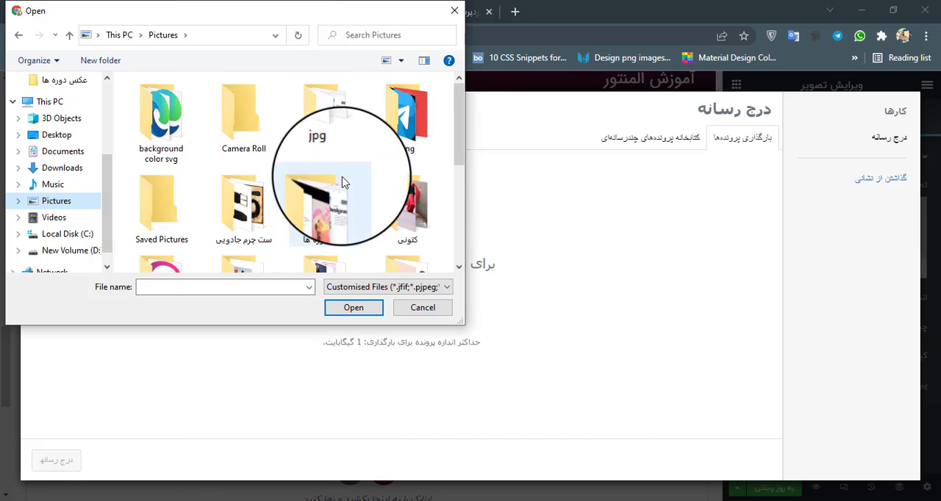
pyautogui.scroll(-1, 341, 224)
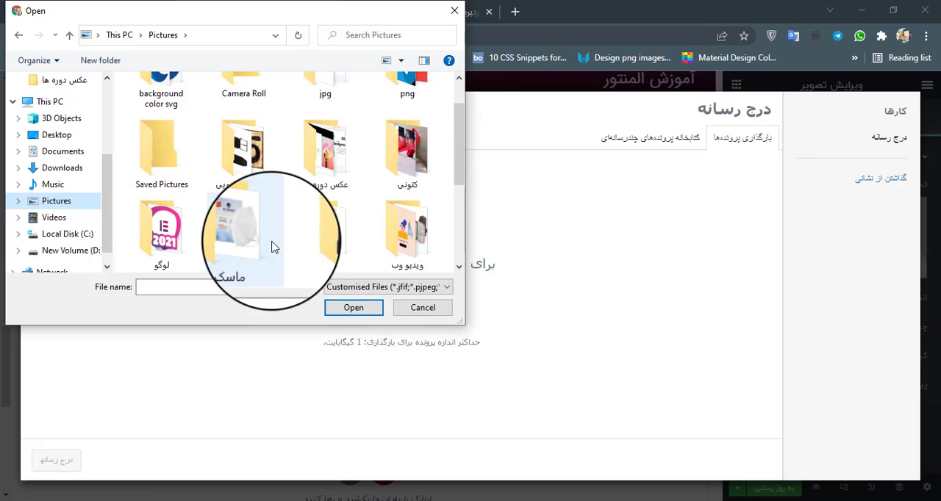
pyautogui.scroll(-1, 272, 246)
pyautogui.click(167, 161)
pyautogui.doubleClick(167, 161)
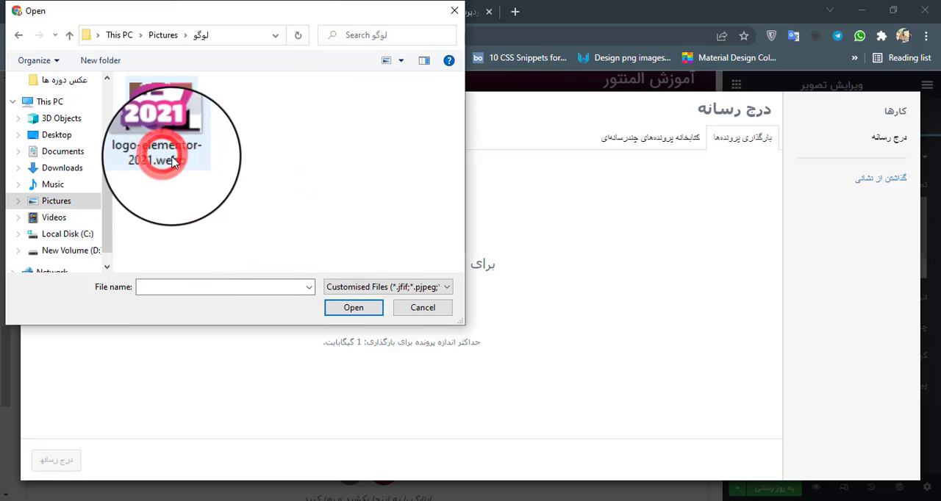
pyautogui.hotkey('alt', 'Left')
pyautogui.scroll(-1, 208, 209)
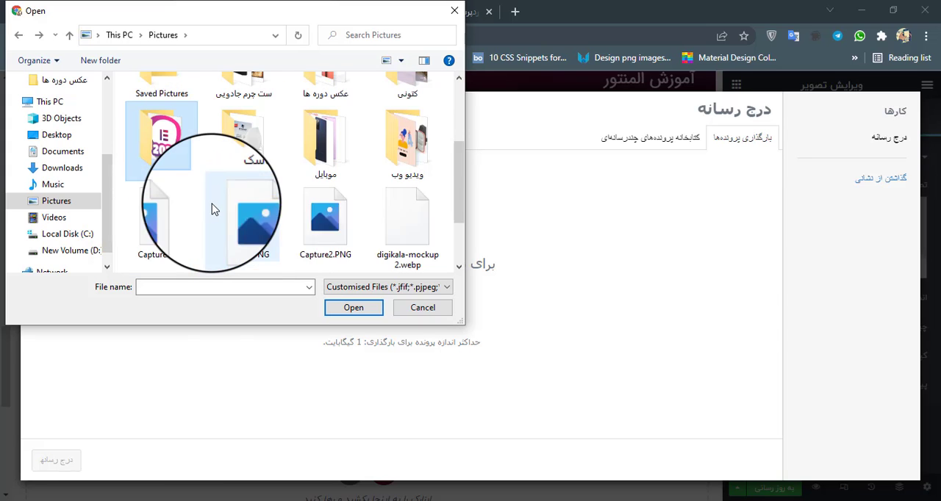
pyautogui.scroll(-2, 338, 234)
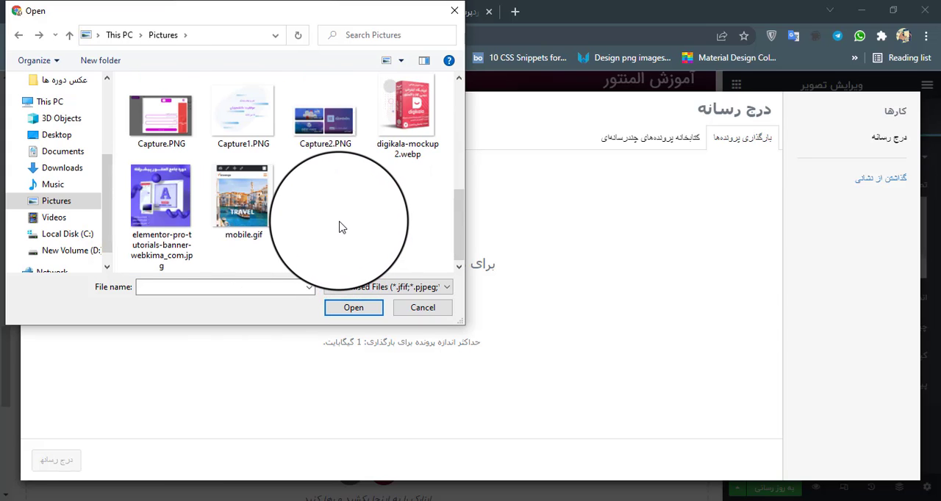
pyautogui.scroll(1, 338, 227)
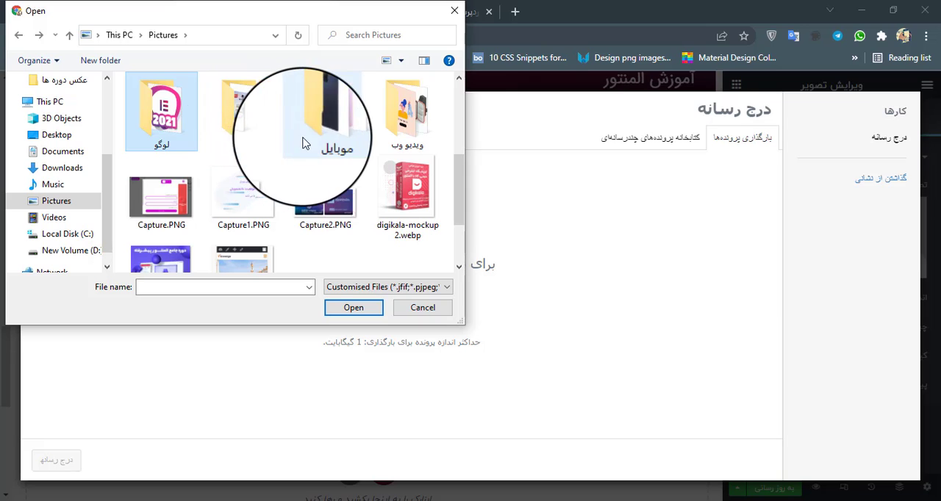
pyautogui.scroll(1, 286, 197)
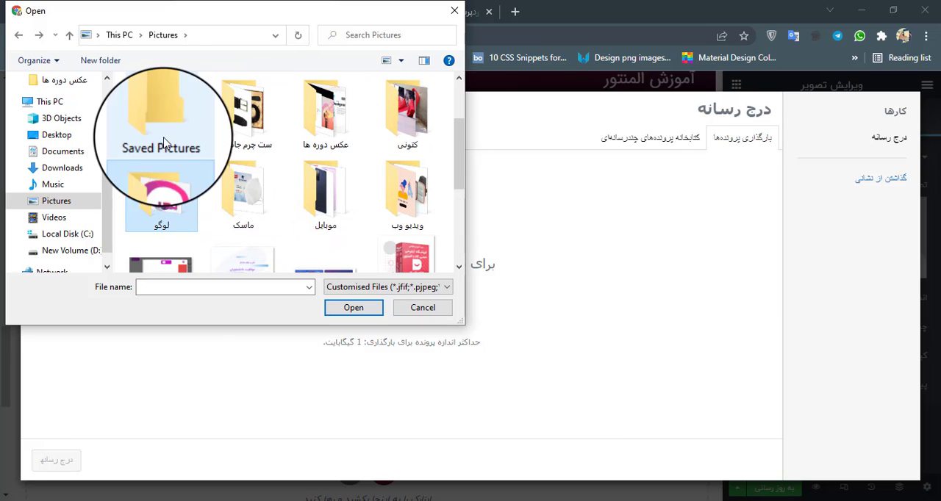
# Upload enamad.png from the عکس دوره ها folder and insert it into the new image widget.
pyautogui.doubleClick(336, 131)
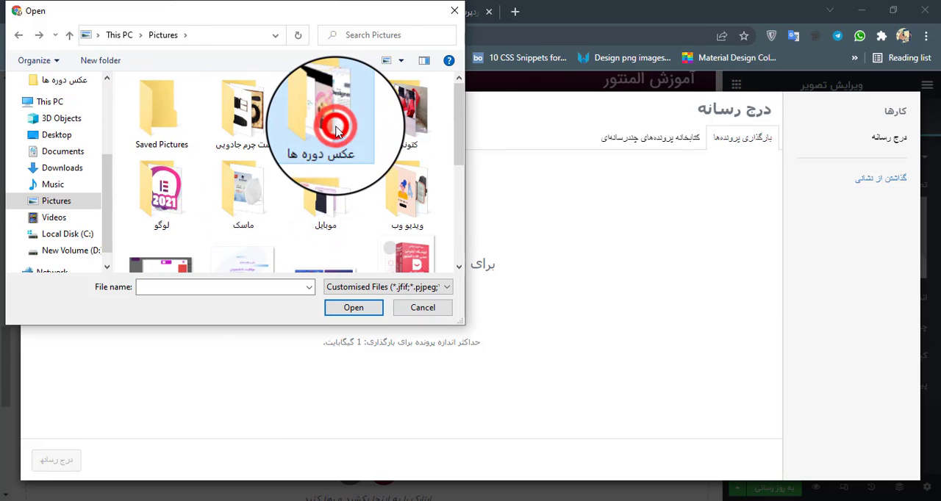
pyautogui.scroll(-5, 235, 192)
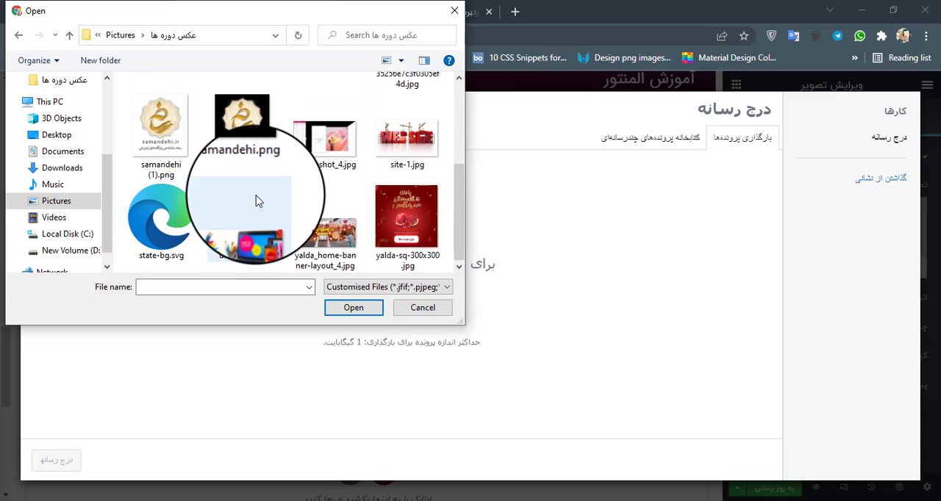
pyautogui.scroll(1, 250, 202)
pyautogui.scroll(-1, 294, 195)
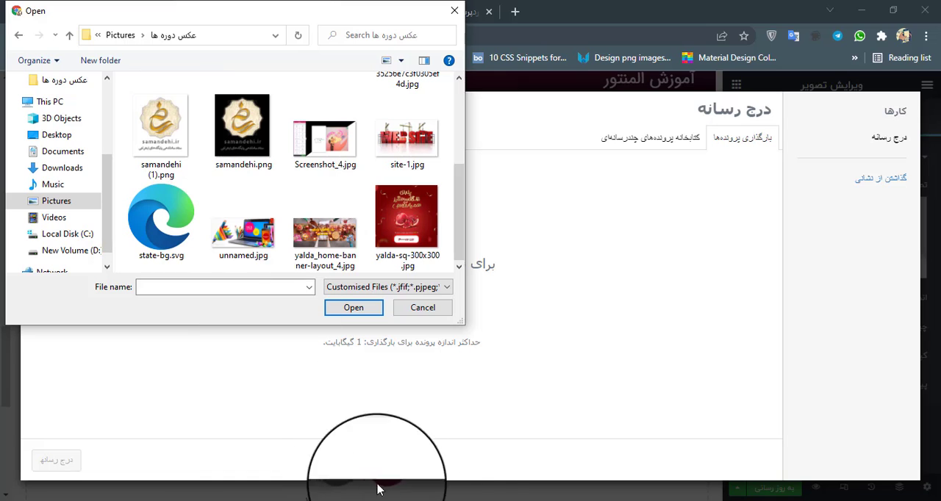
pyautogui.moveTo(400, 492)
pyautogui.moveTo(501, 476)
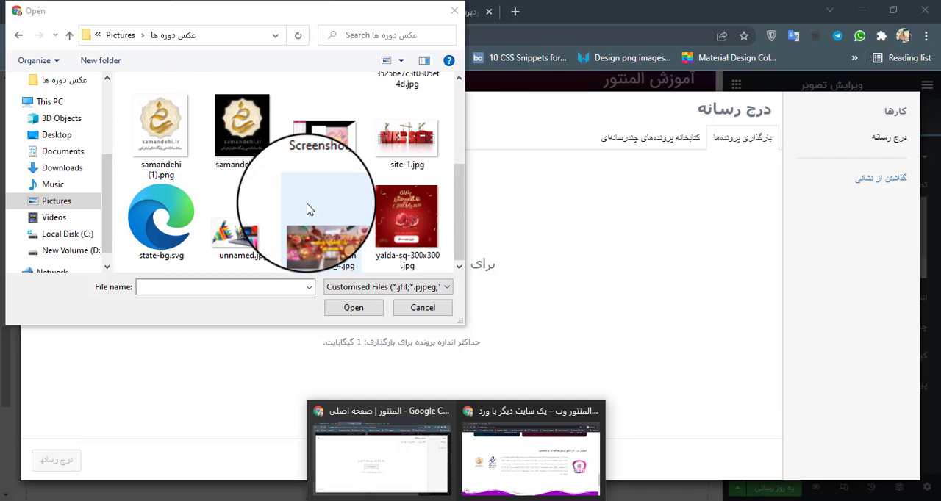
pyautogui.scroll(1, 309, 210)
pyautogui.click(162, 110)
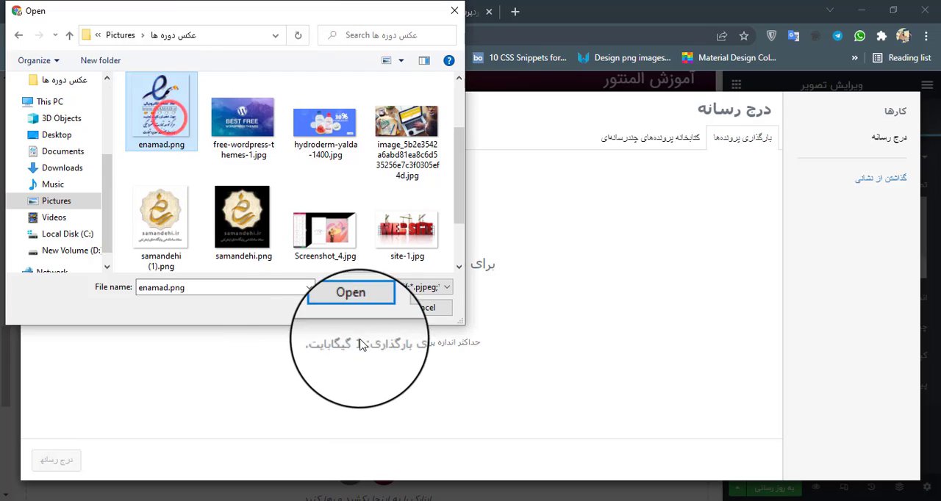
pyautogui.click(354, 308)
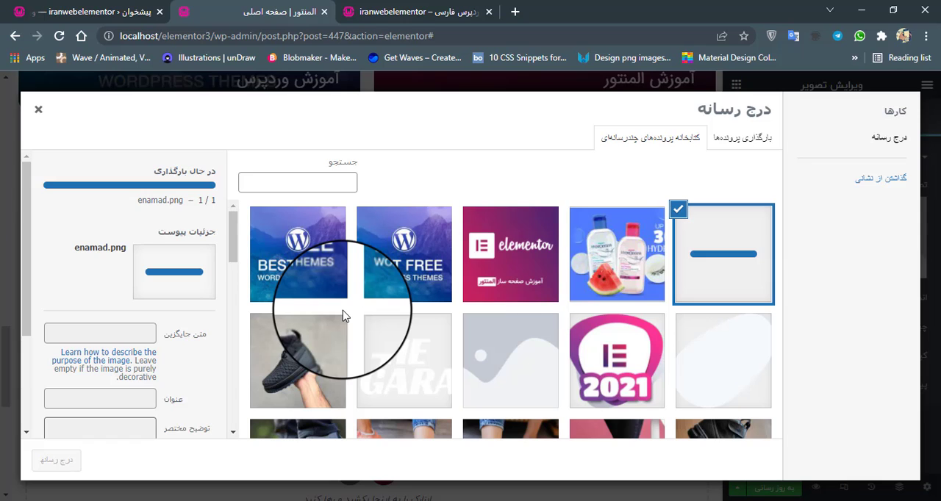
pyautogui.click(58, 460)
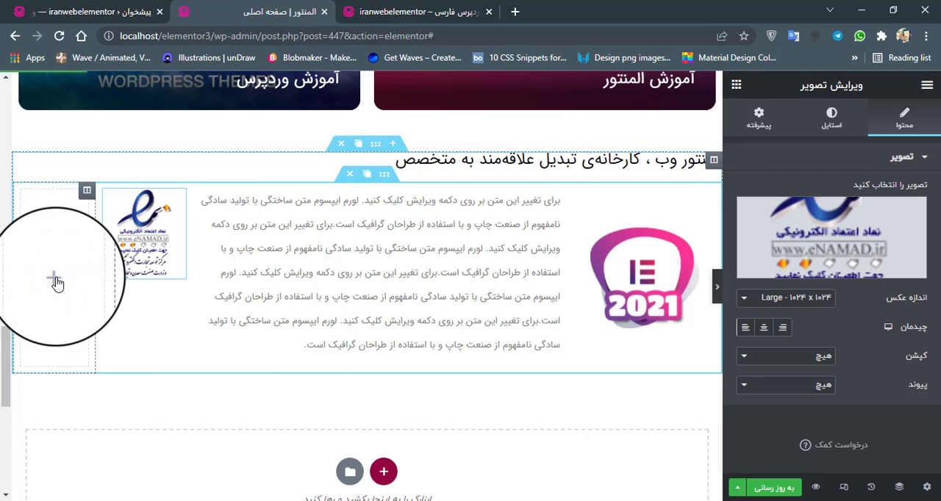
# Delete the empty column at the outer edge of the inner section and duplicate the column holding the eNAMAD badge.
pyautogui.press('Delete')
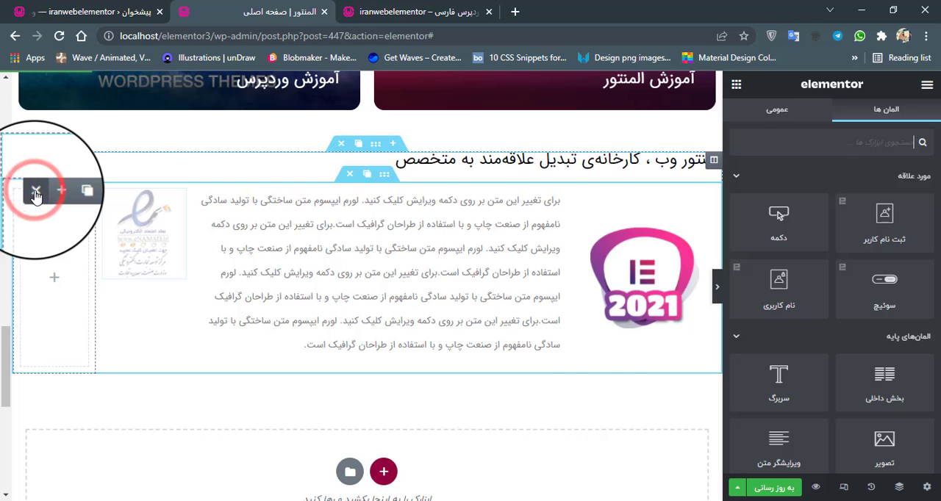
pyautogui.click(35, 193)
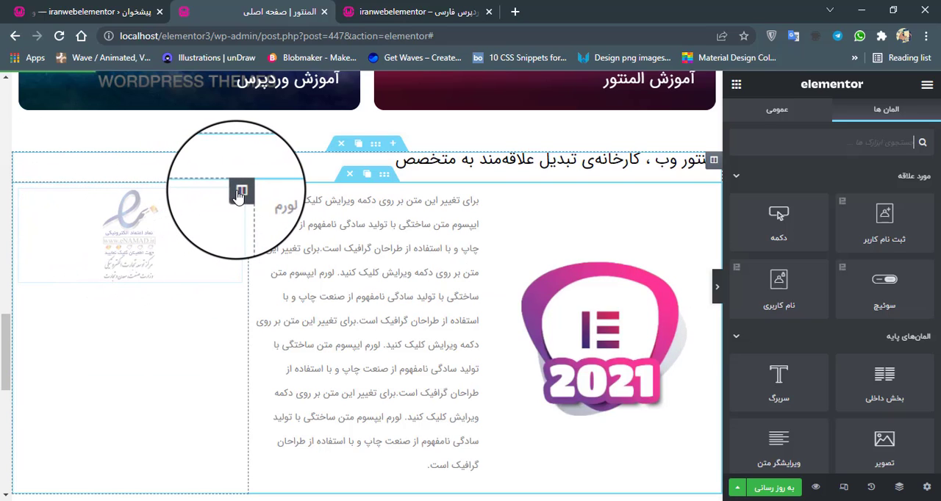
pyautogui.click(225, 192)
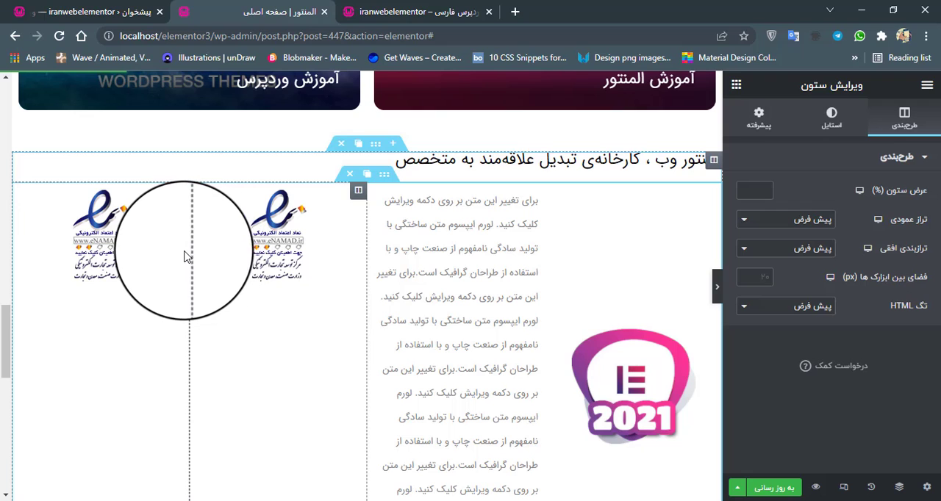
# Narrow both badge columns, the outer one to about 11.41%, and narrow the 2021 logo column to give the paragraph more room.
pyautogui.moveTo(190, 256); pyautogui.dragTo(94, 254)
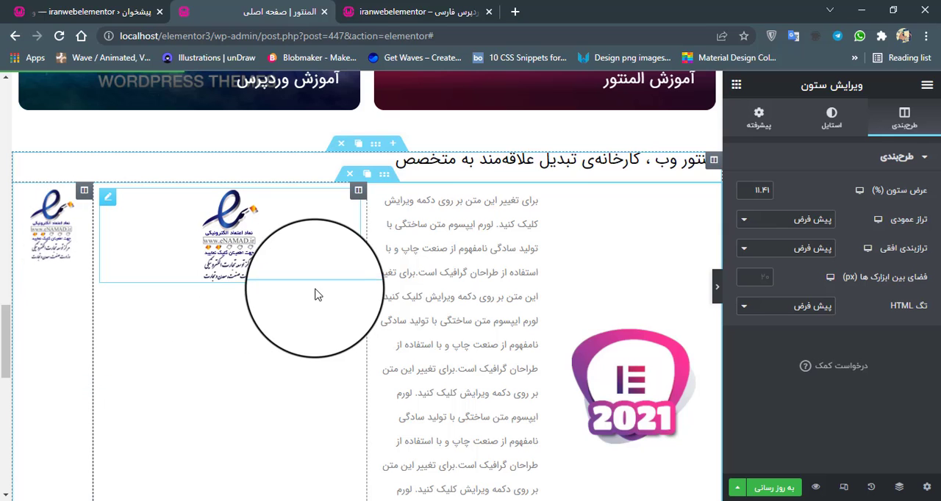
pyautogui.moveTo(367, 263); pyautogui.dragTo(177, 266)
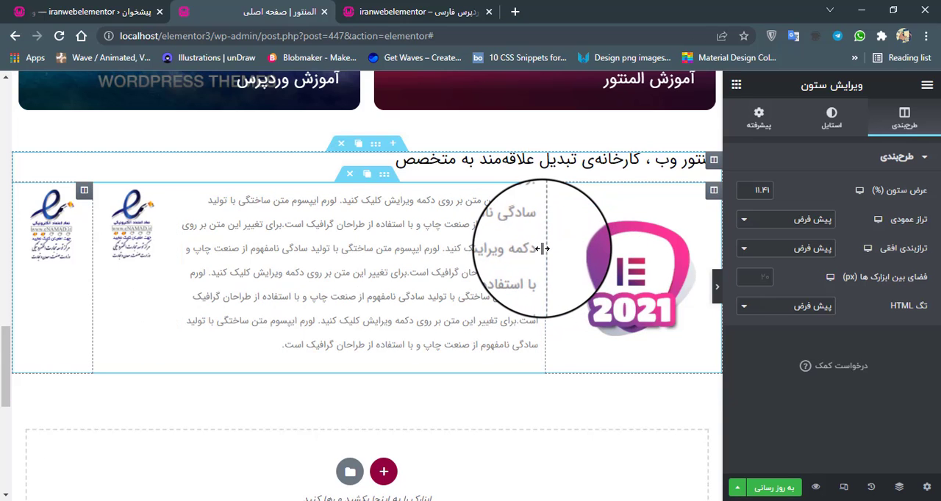
pyautogui.moveTo(544, 248); pyautogui.dragTo(584, 257)
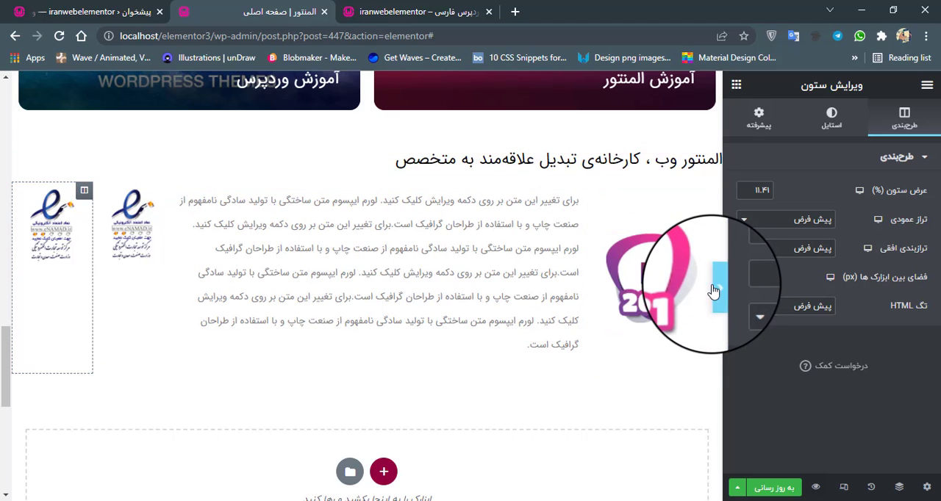
# Replace the picture in the outer badge column by uploading samandehi (1).png from the عکس دوره ها folder and inserting it.
pyautogui.click(62, 219)
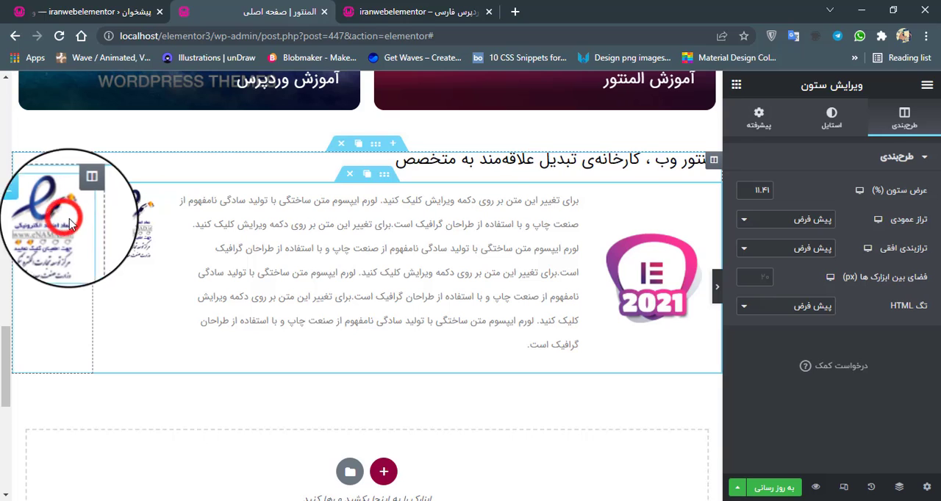
pyautogui.click(816, 222)
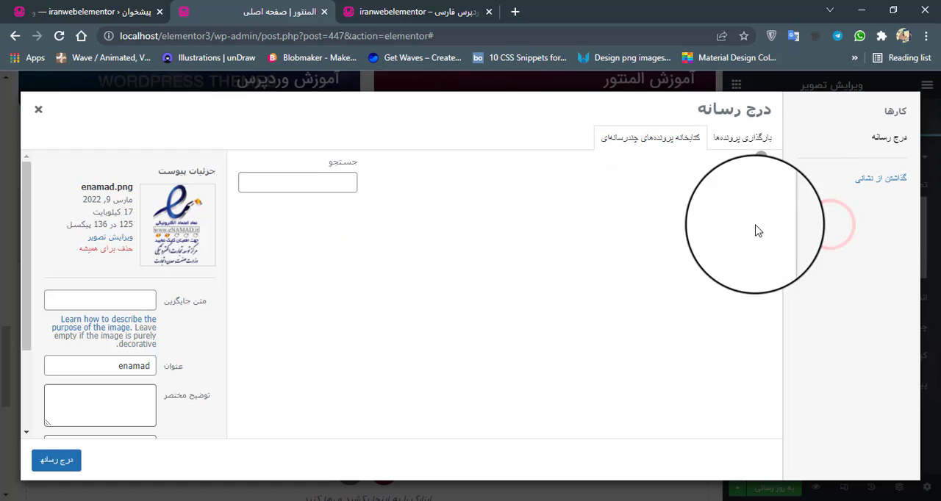
pyautogui.click(739, 139)
pyautogui.click(404, 302)
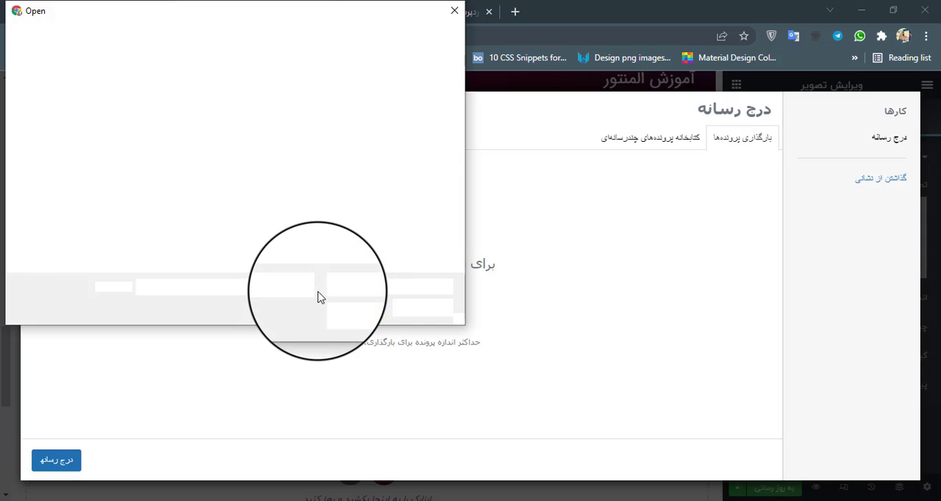
pyautogui.scroll(-1, 195, 211)
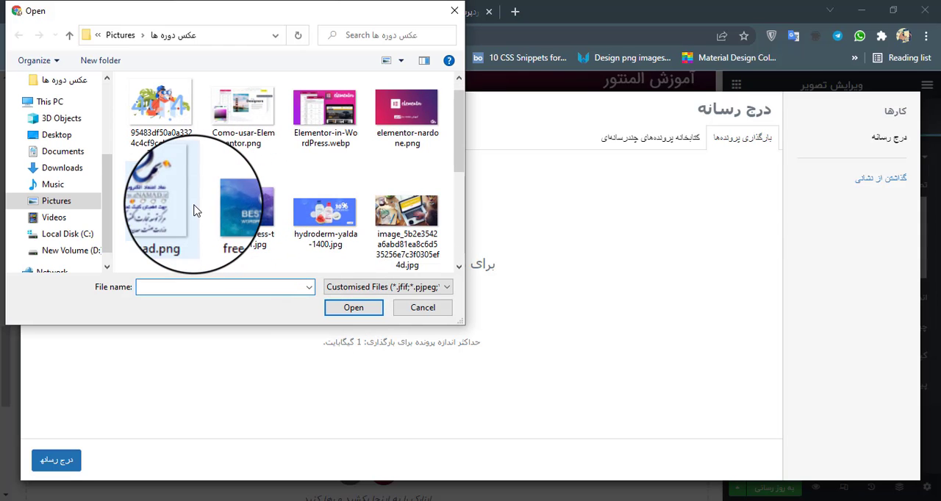
pyautogui.scroll(-2, 194, 211)
pyautogui.click(158, 215)
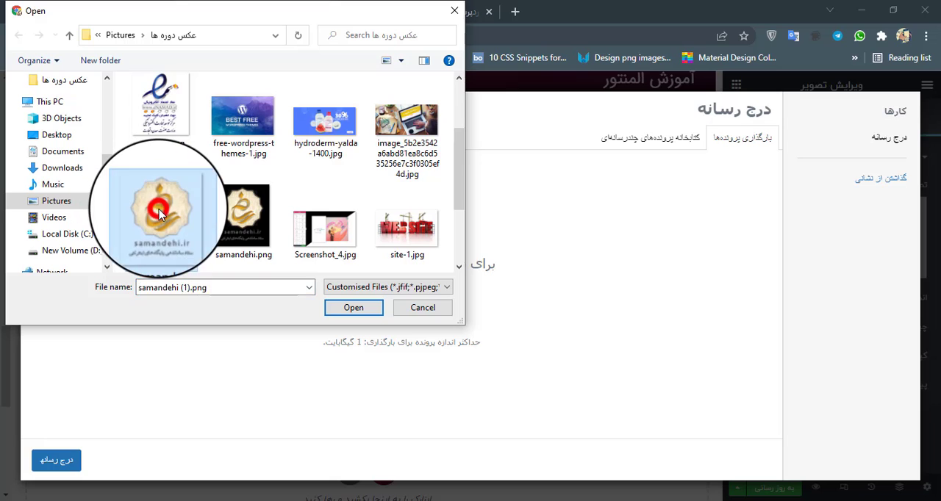
pyautogui.click(348, 308)
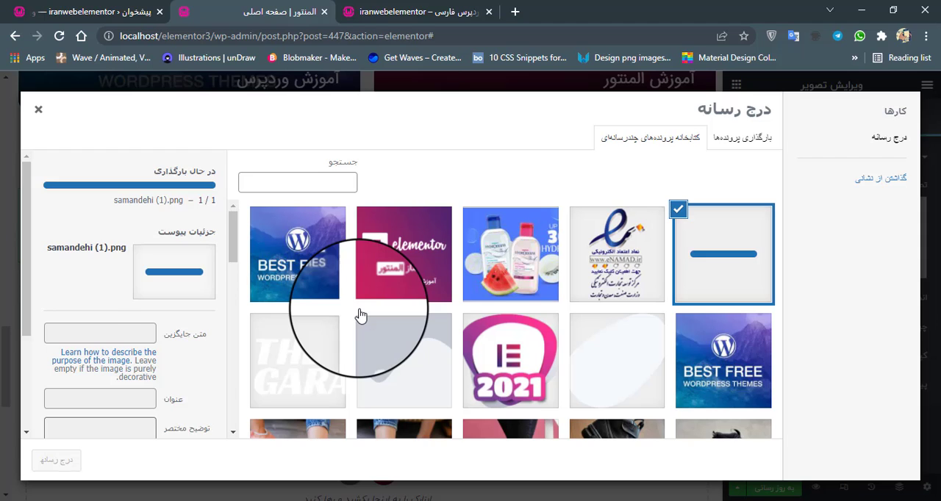
pyautogui.click(57, 461)
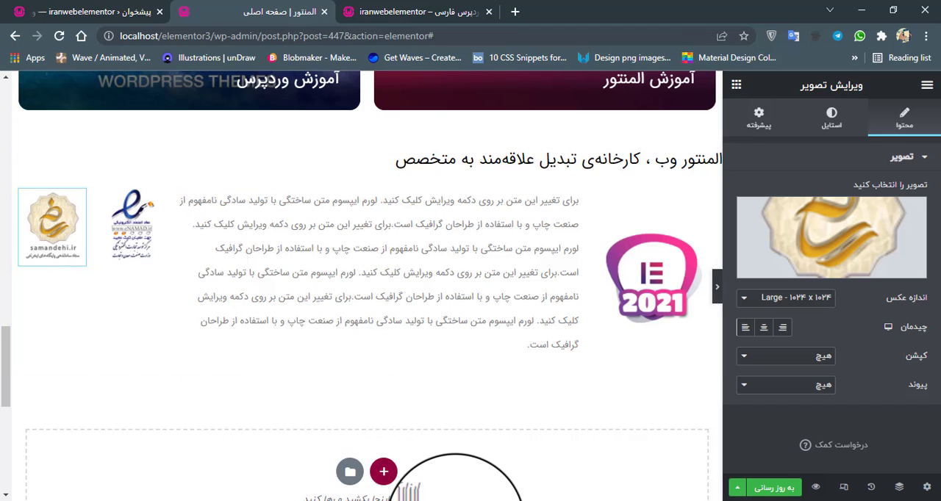
# Compare the badges and paragraph with the reference site's about section in the Incognito window, and return to the Elementor editor.
pyautogui.click(463, 500)
pyautogui.click(490, 470)
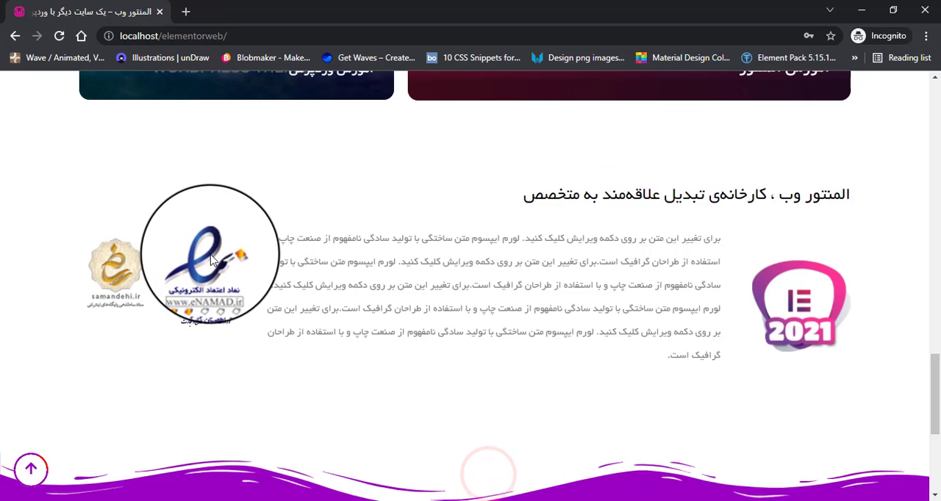
pyautogui.click(422, 500)
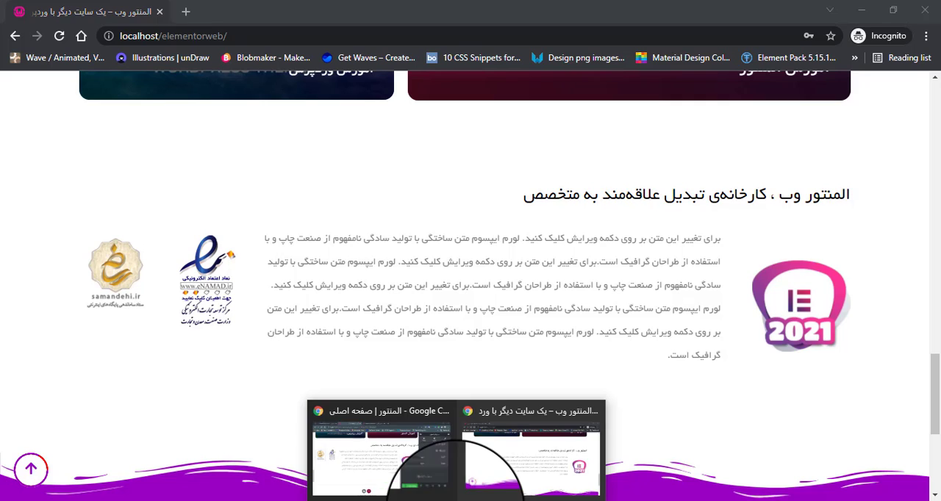
pyautogui.moveTo(372, 471)
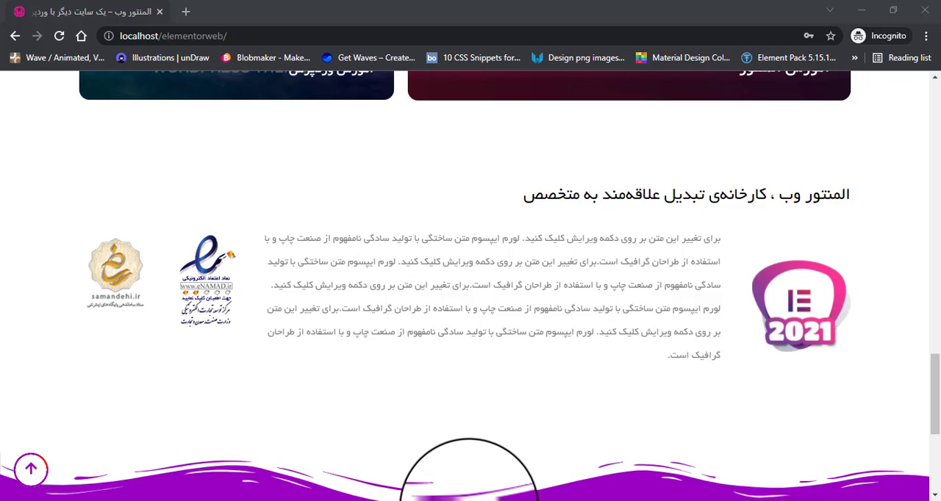
pyautogui.moveTo(420, 485)
pyautogui.click(395, 457)
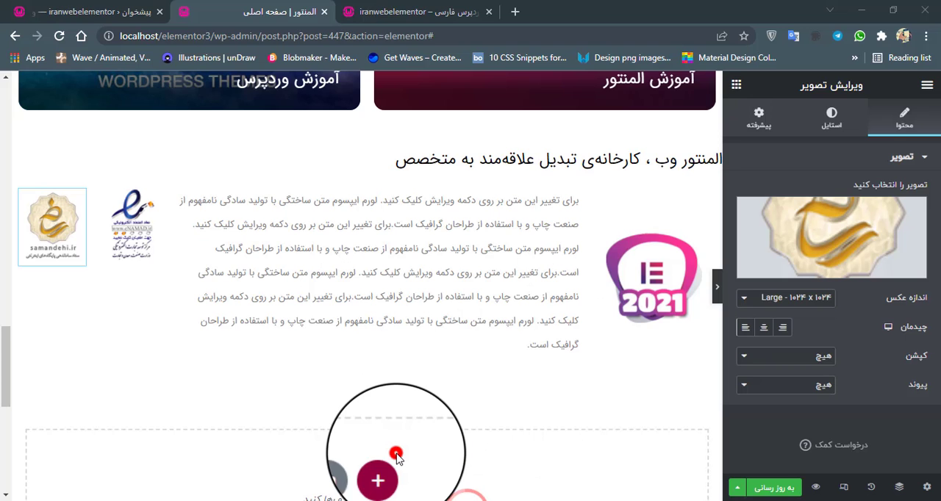
# Set the paragraph's alignment to justified (تراز شده) and check the section with the editor panel hidden.
pyautogui.click(419, 264)
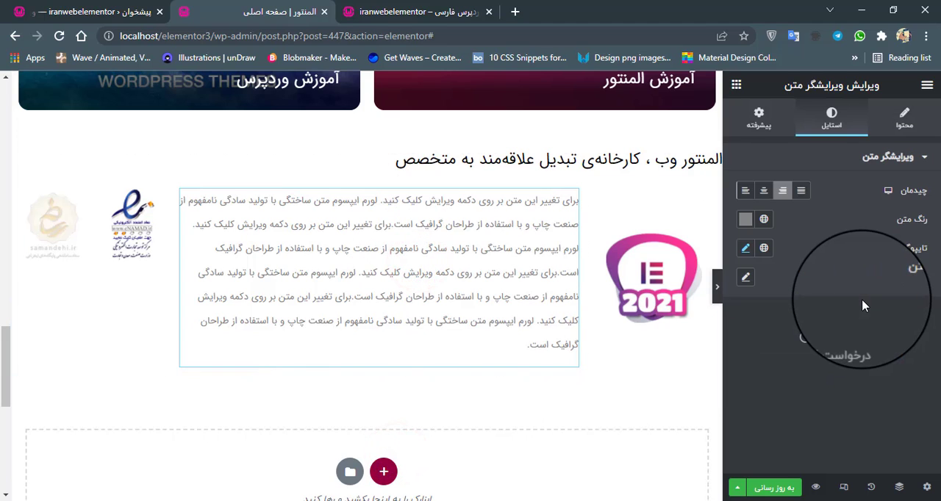
pyautogui.click(744, 251)
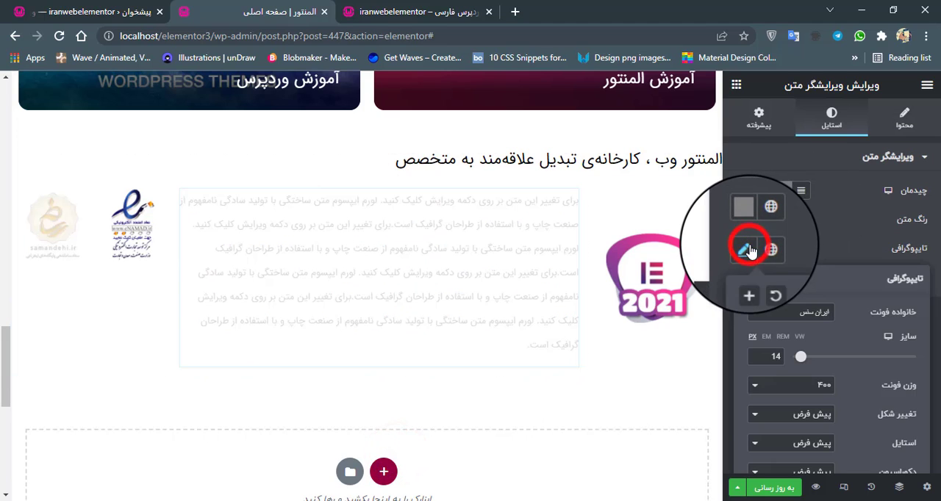
pyautogui.click(798, 253)
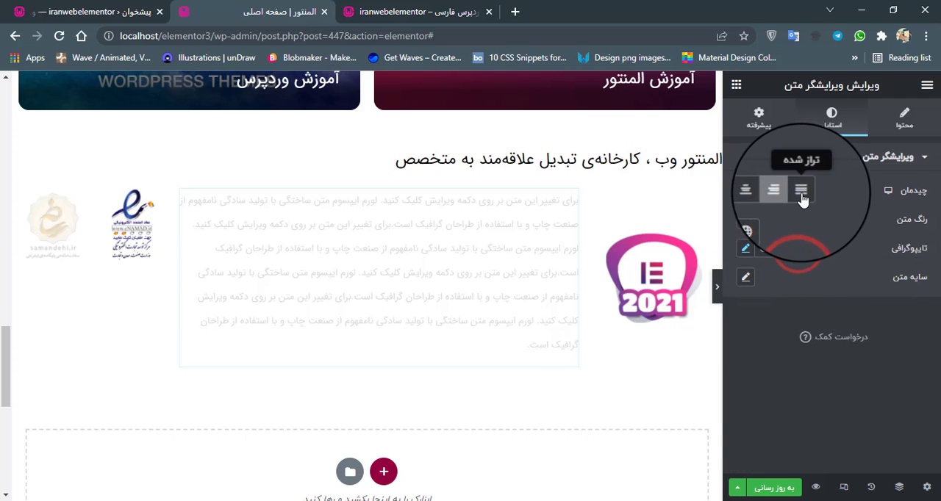
pyautogui.click(801, 194)
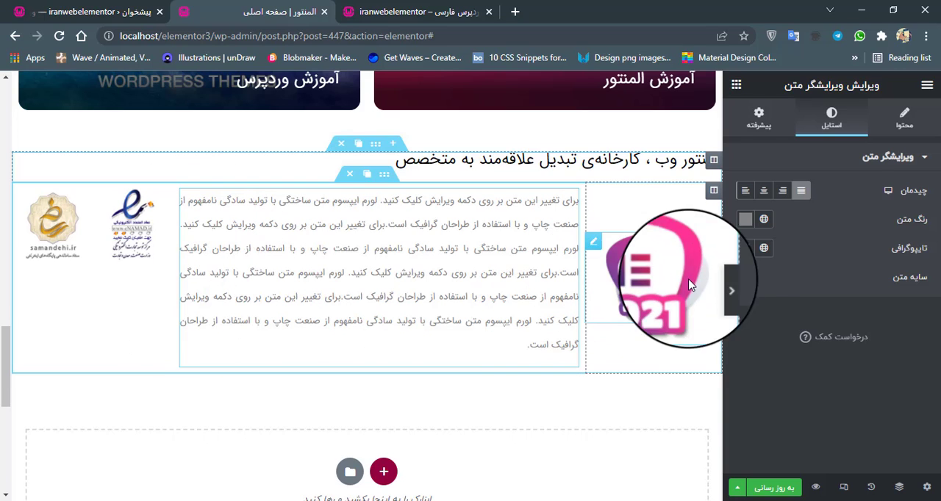
pyautogui.click(783, 192)
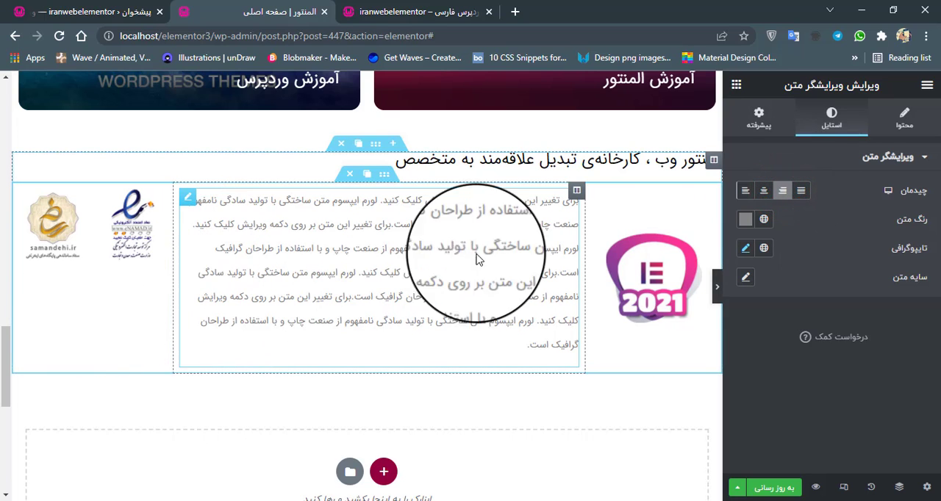
pyautogui.click(801, 191)
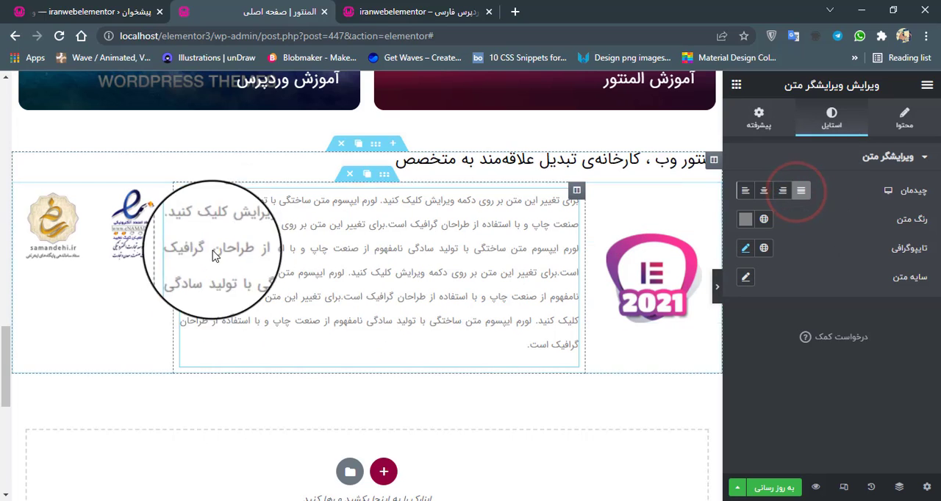
pyautogui.click(716, 287)
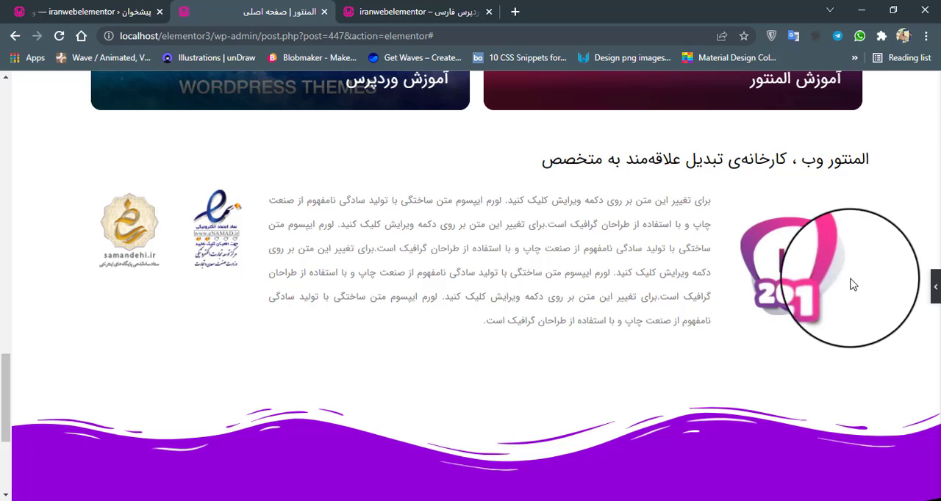
pyautogui.click(934, 289)
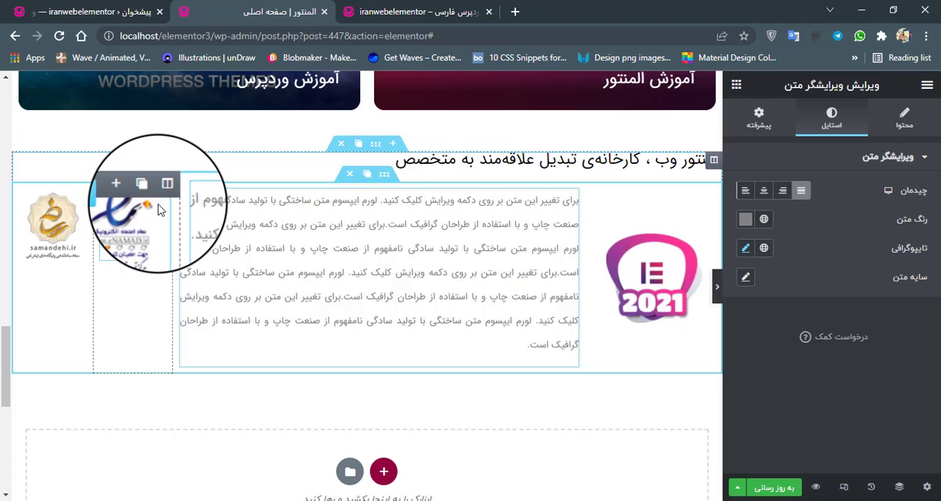
# Center the eNAMAD image, set its height to 160 px and width to 100%, and check the section with the editor panel hidden.
pyautogui.click(140, 217)
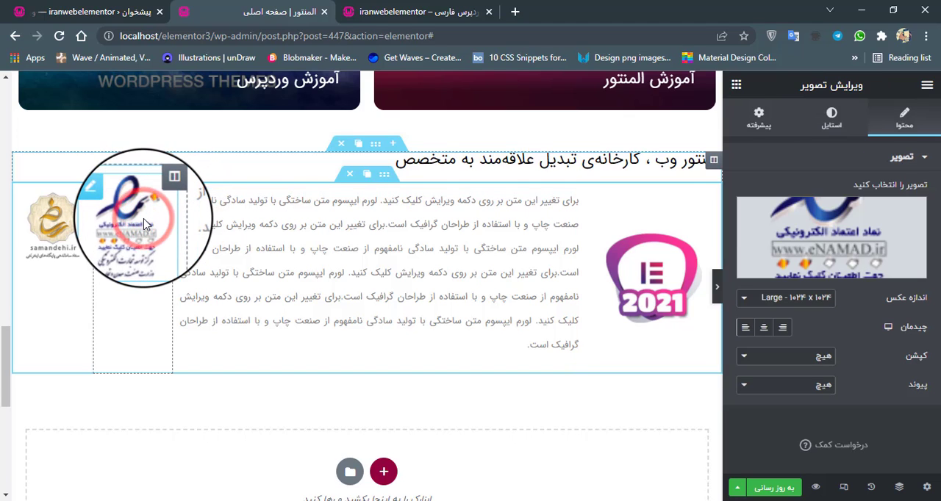
pyautogui.click(764, 328)
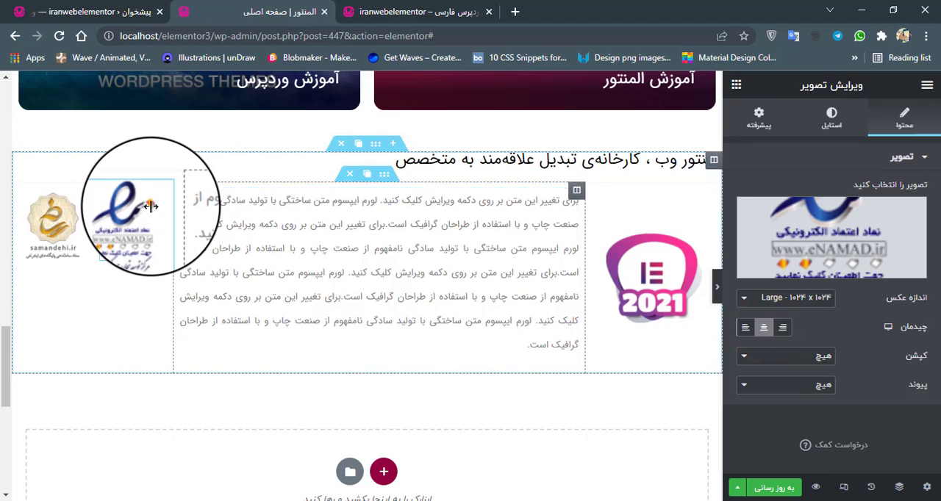
pyautogui.click(823, 124)
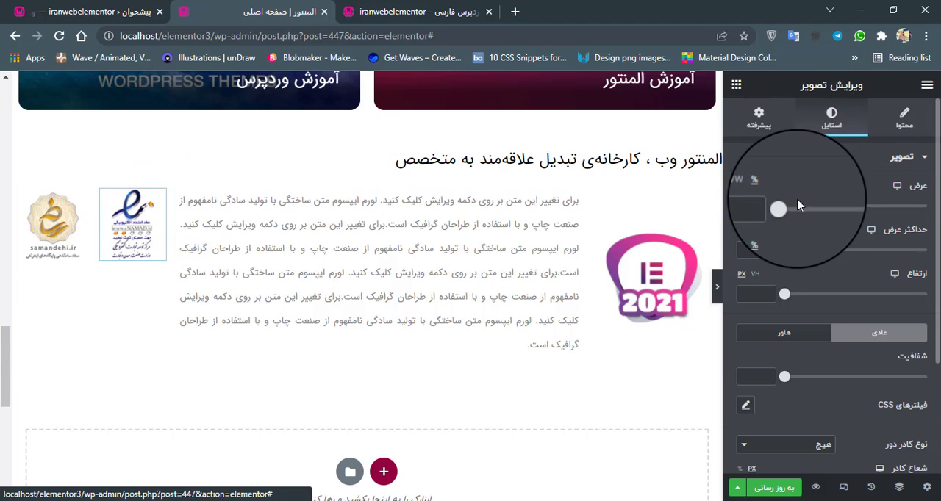
pyautogui.moveTo(780, 294); pyautogui.dragTo(831, 301)
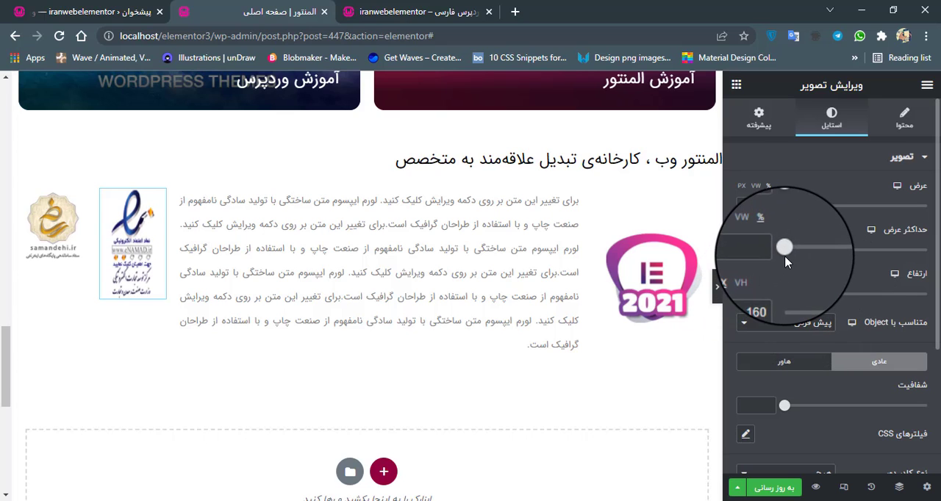
pyautogui.moveTo(787, 211); pyautogui.dragTo(827, 205)
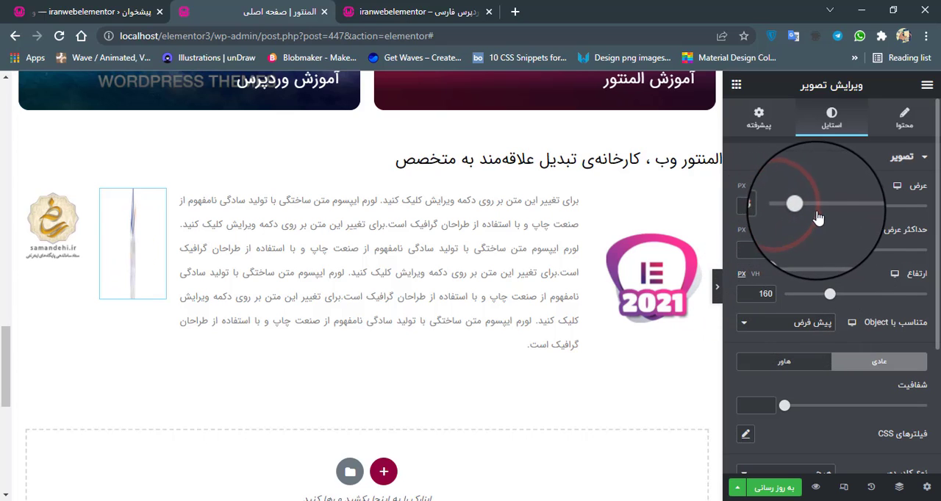
pyautogui.moveTo(888, 219); pyautogui.dragTo(933, 220)
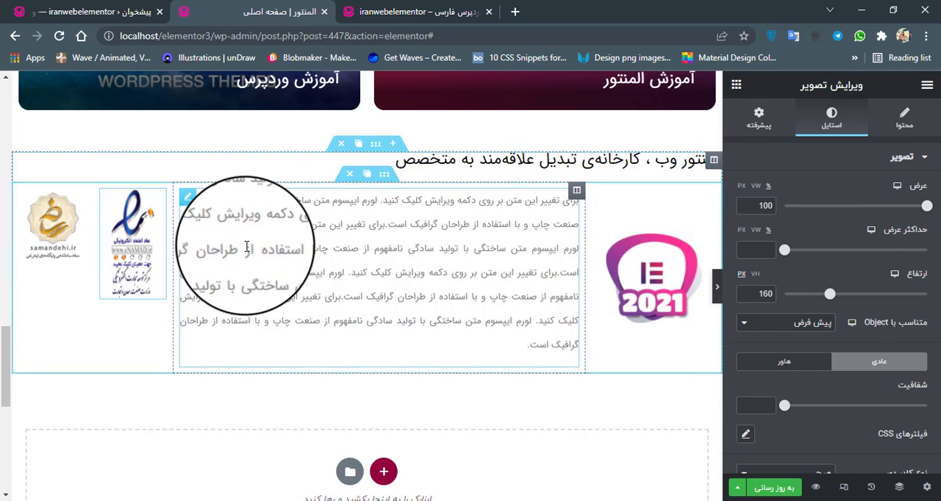
pyautogui.click(716, 296)
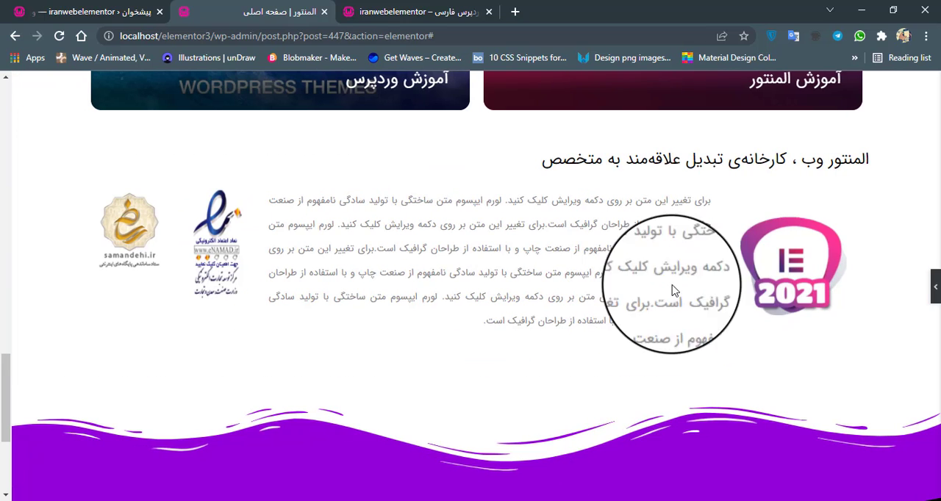
pyautogui.click(926, 283)
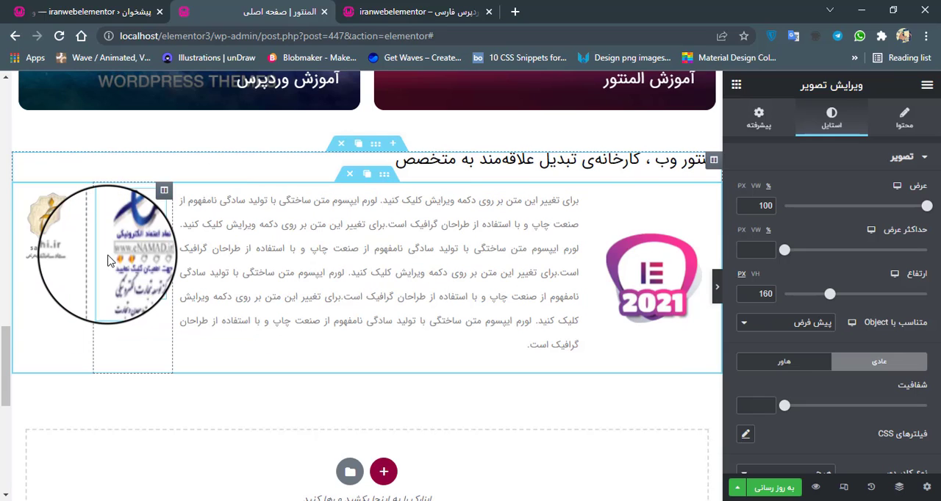
# Set the samandehi image's width to 100% and height to 160 px, and check the section with the editor panel hidden.
pyautogui.click(56, 238)
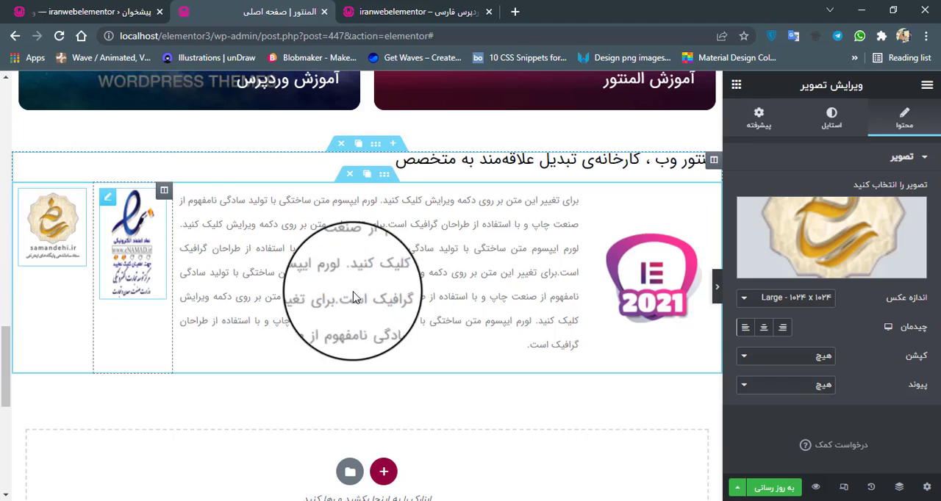
pyautogui.click(832, 120)
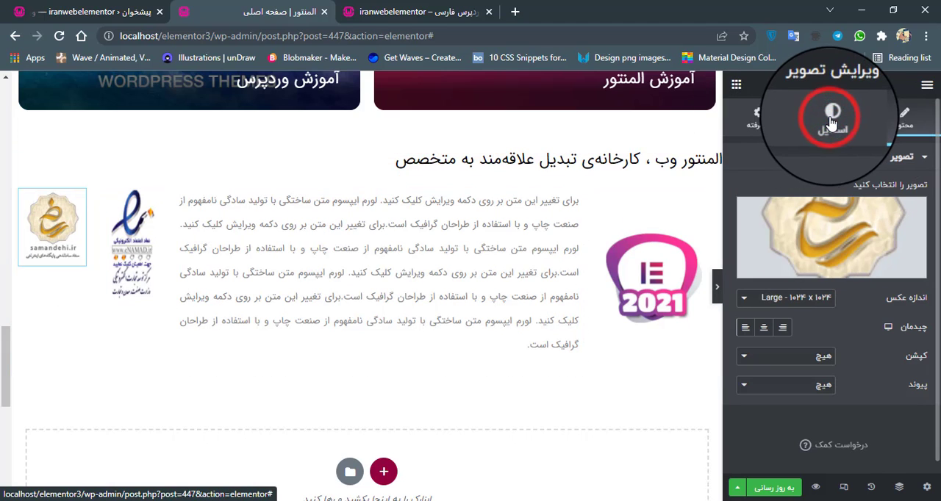
pyautogui.click(785, 205)
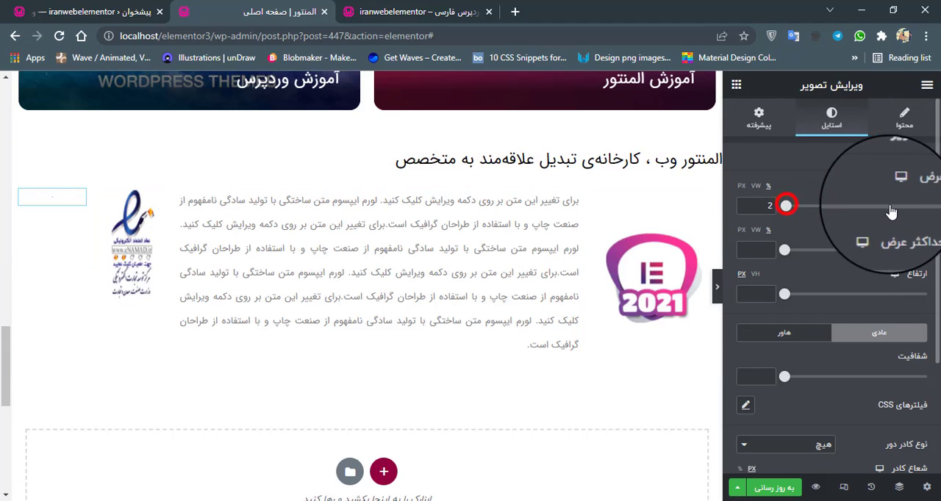
pyautogui.moveTo(889, 206); pyautogui.dragTo(937, 207)
pyautogui.moveTo(784, 296); pyautogui.dragTo(818, 299)
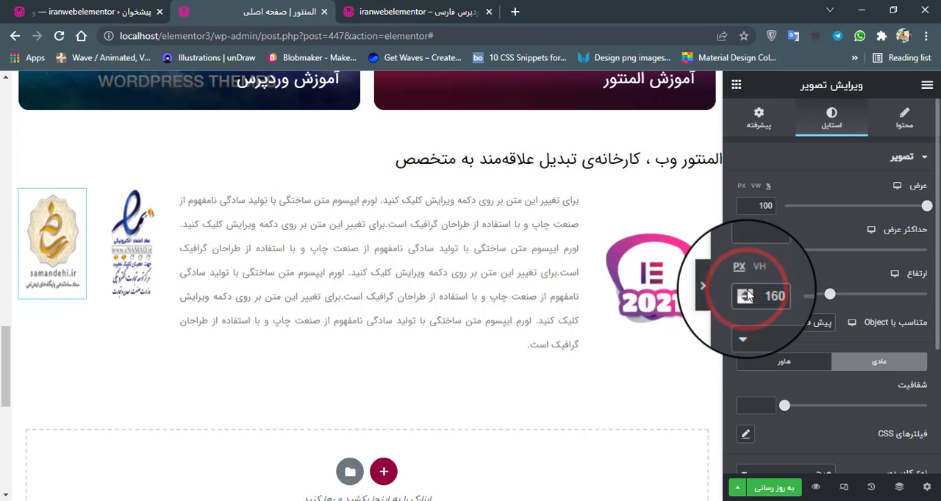
pyautogui.click(716, 286)
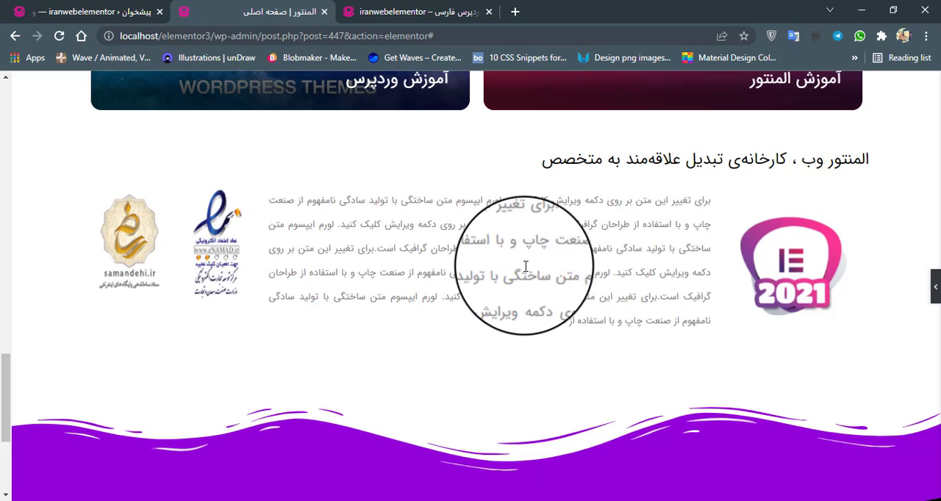
pyautogui.click(936, 285)
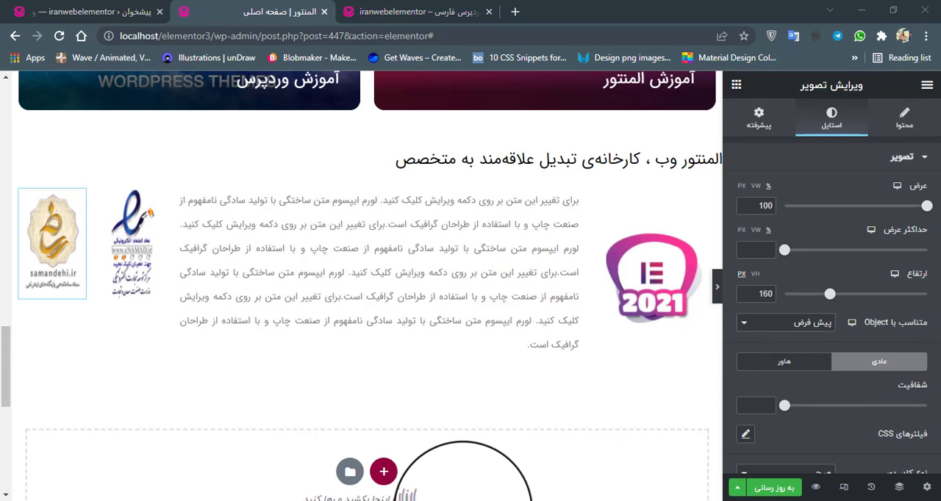
# Compare the reference site's about section in the Incognito window with the Elementor section, viewed with the editor panel hidden.
pyautogui.moveTo(463, 500)
pyautogui.click(491, 471)
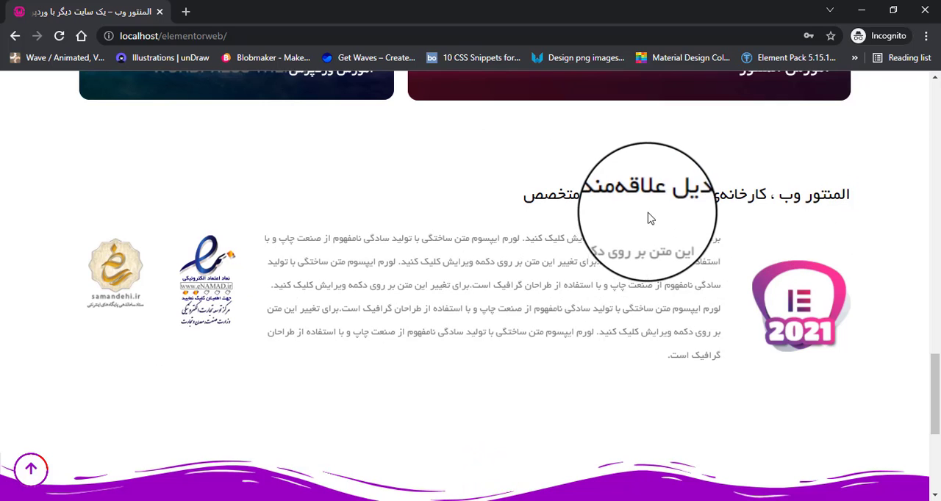
pyautogui.moveTo(462, 500)
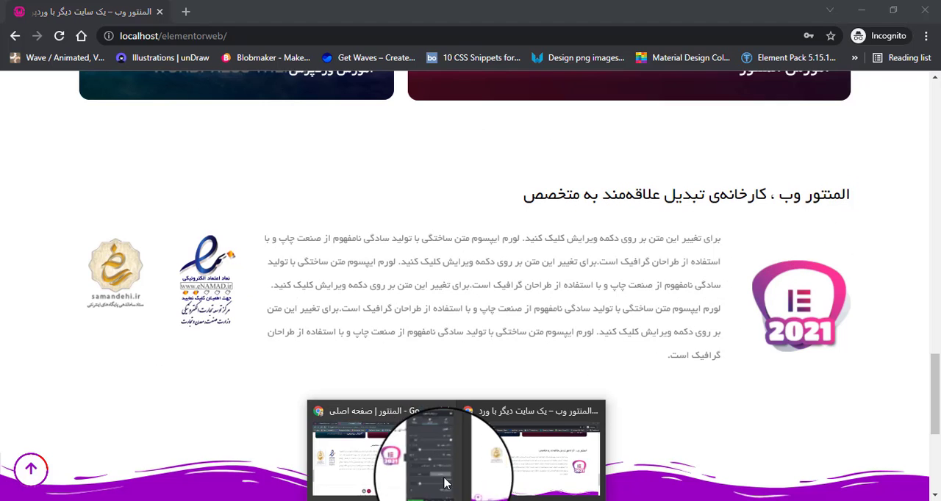
pyautogui.click(411, 463)
pyautogui.click(714, 288)
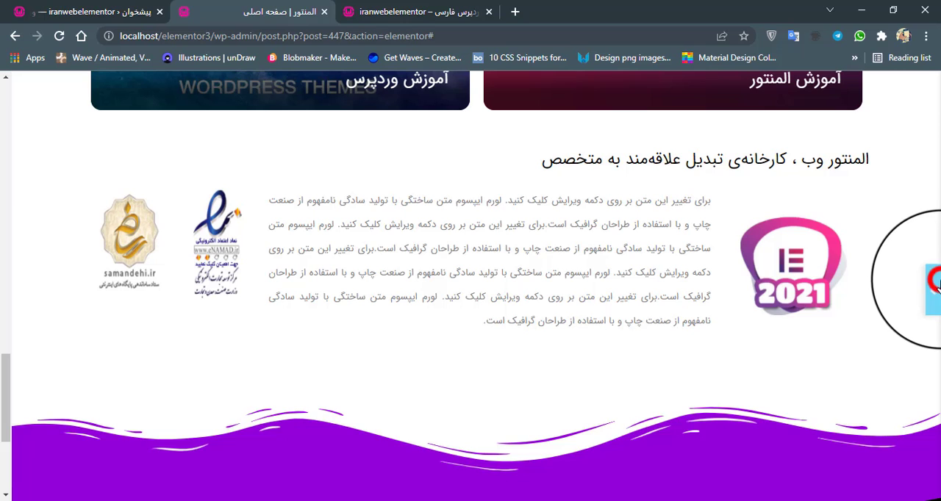
pyautogui.click(934, 284)
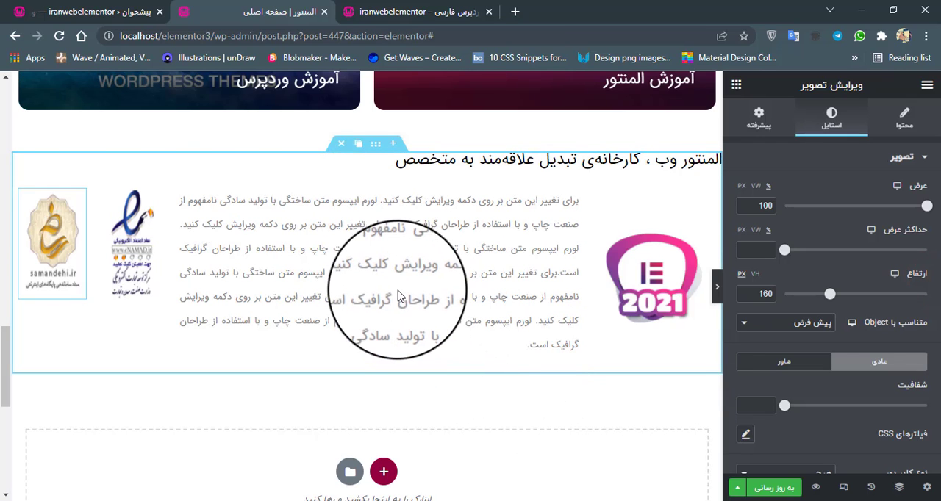
# Set the top and bottom margins of the inner section holding the paragraph and badges to 20 px, and update the page.
pyautogui.click(384, 181)
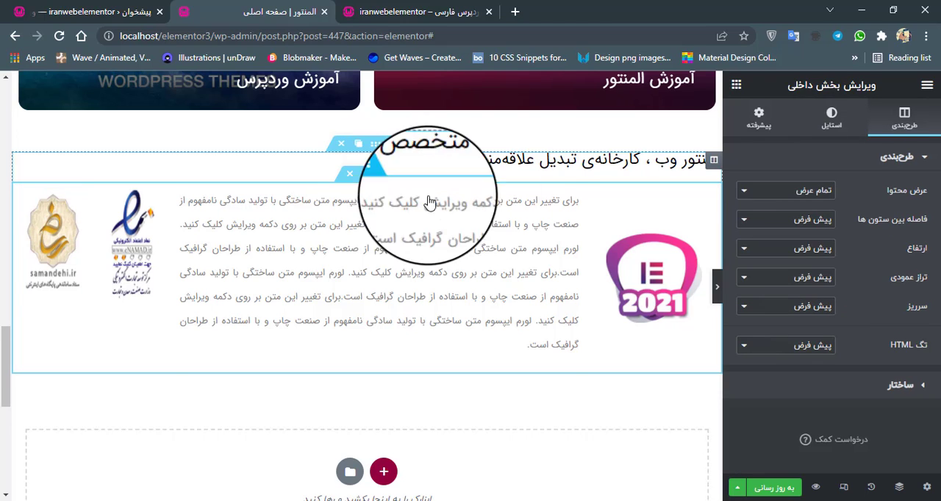
pyautogui.click(755, 129)
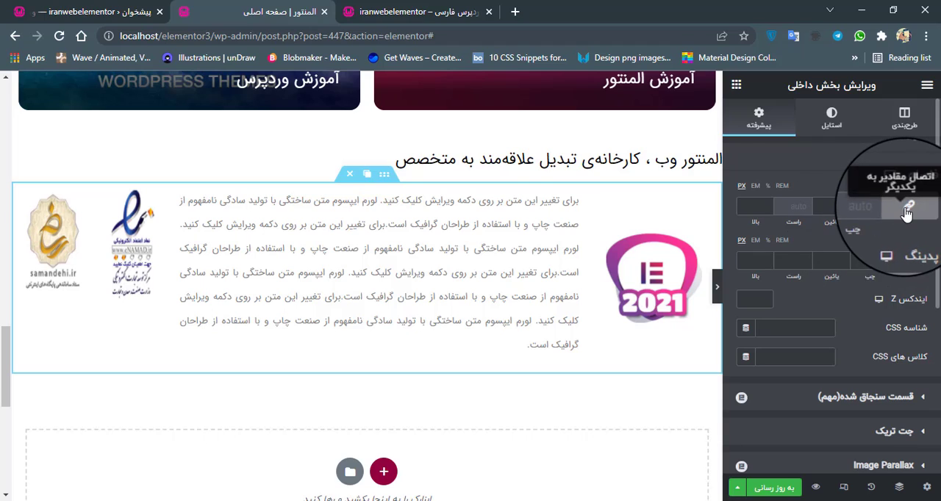
pyautogui.click(760, 206)
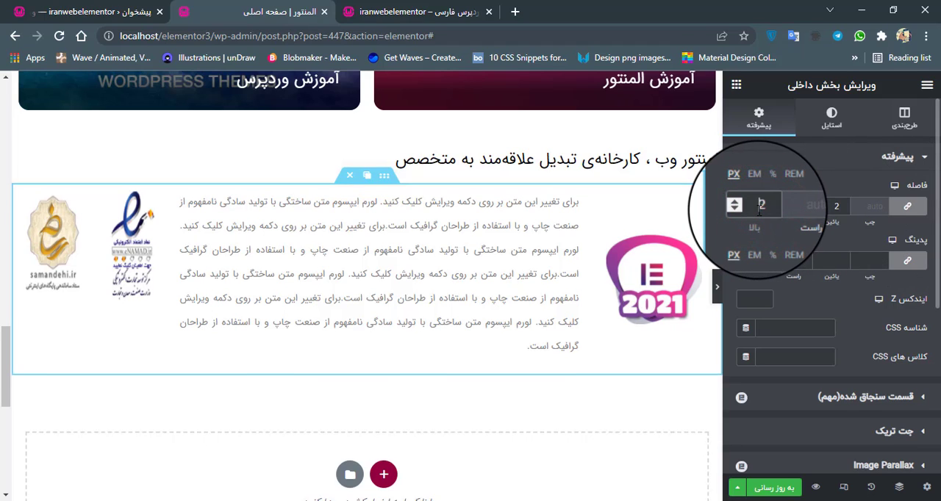
pyautogui.write('20')
pyautogui.click(843, 239)
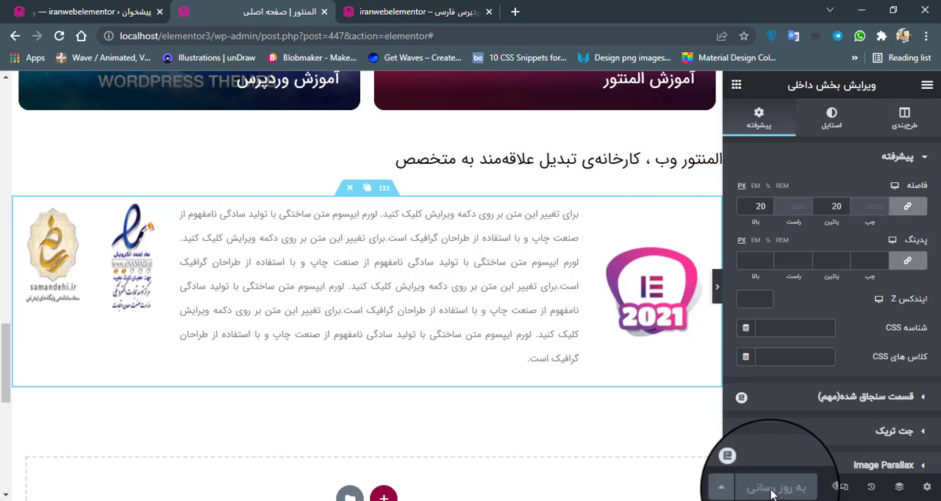
# Reload the live iranwebelementor home page and examine the about section's heading, justified paragraph, logo and badges above the footer.
pyautogui.click(382, 11)
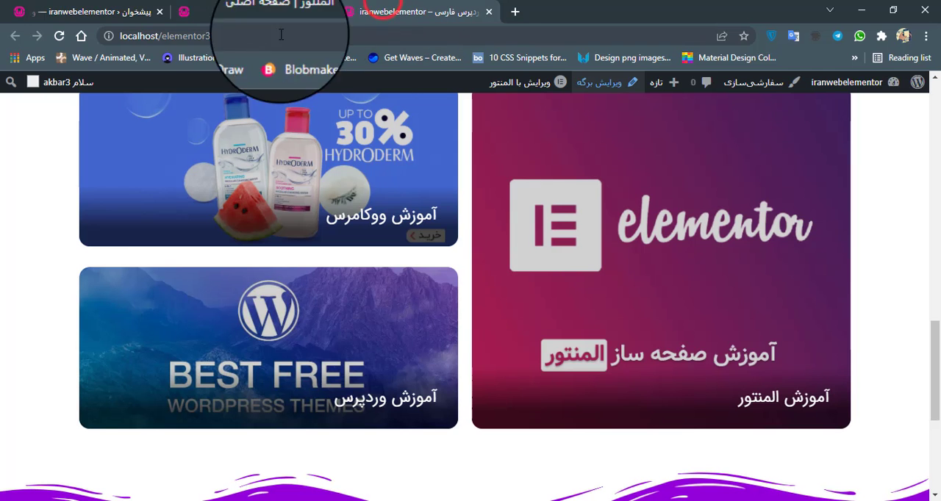
pyautogui.click(59, 36)
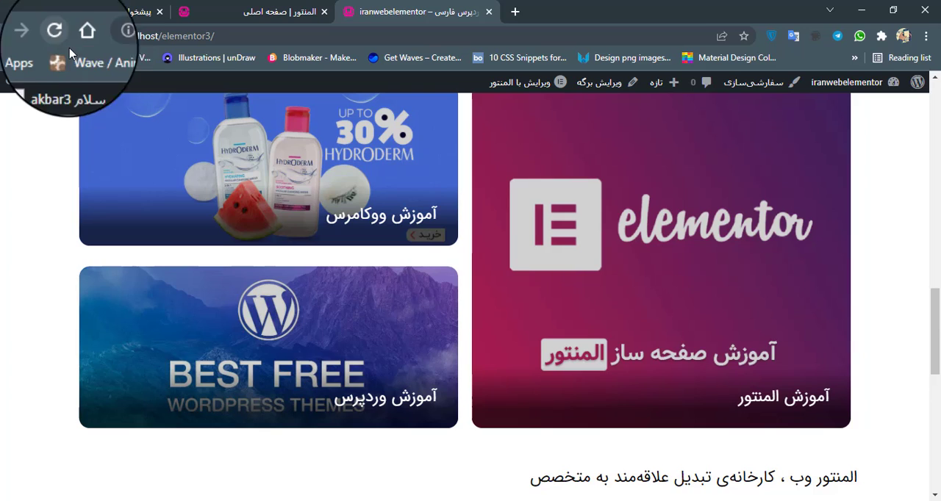
pyautogui.scroll(-4, 294, 199)
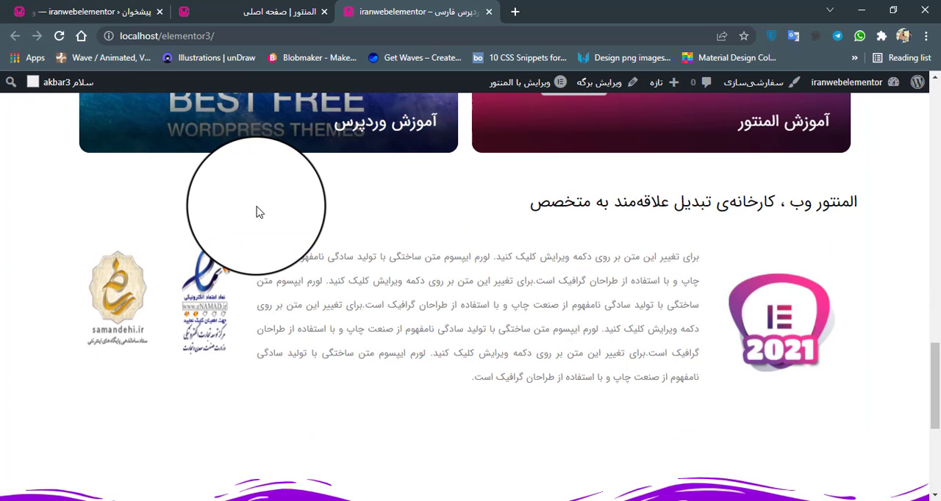
pyautogui.scroll(-1, 610, 250)
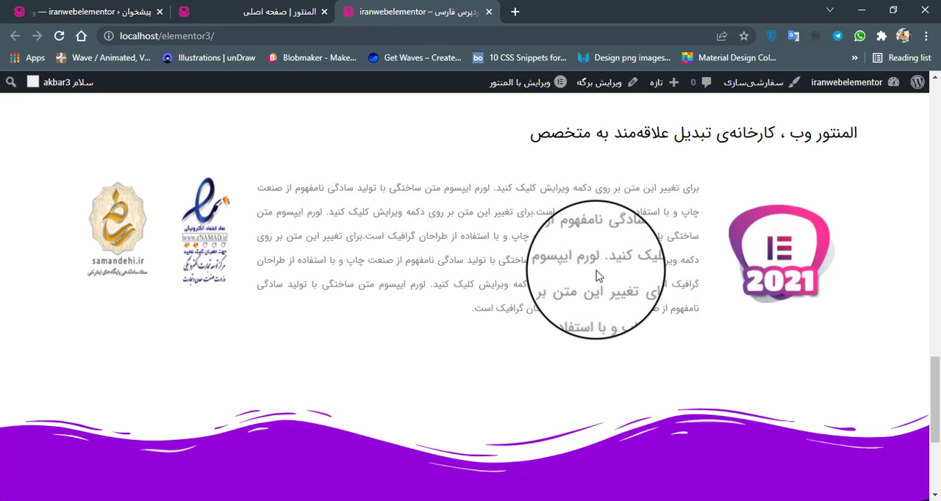
pyautogui.moveTo(479, 311)
pyautogui.mouseDown()
pyautogui.moveTo(507, 213)
pyautogui.moveTo(679, 169)
pyautogui.moveTo(674, 189)
pyautogui.moveTo(687, 199)
pyautogui.mouseUp()
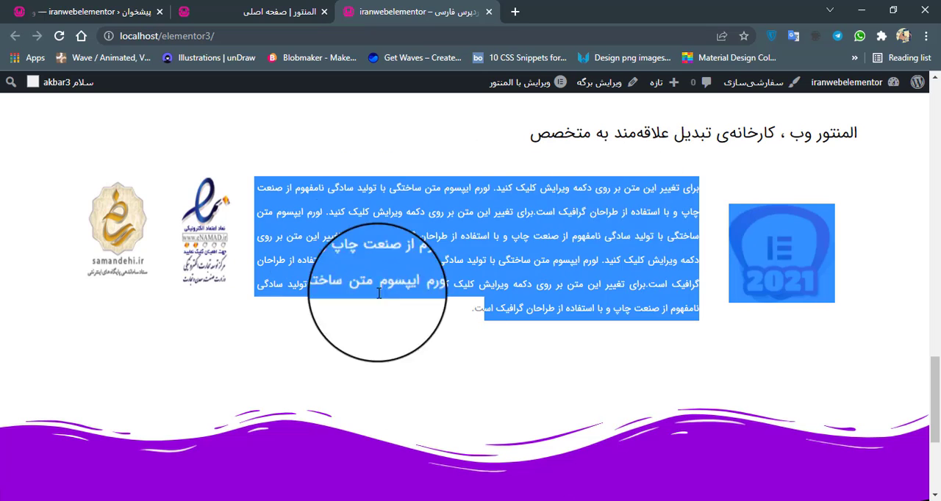
pyautogui.click(452, 316)
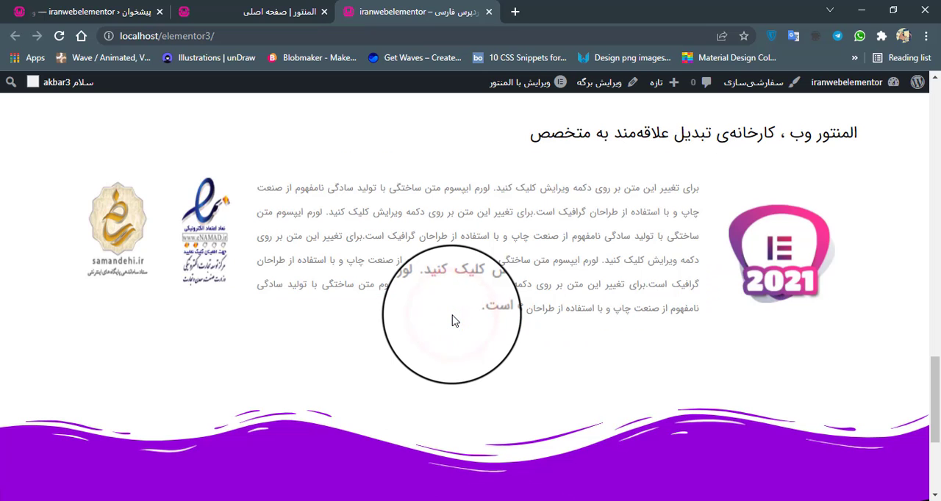
pyautogui.click(458, 500)
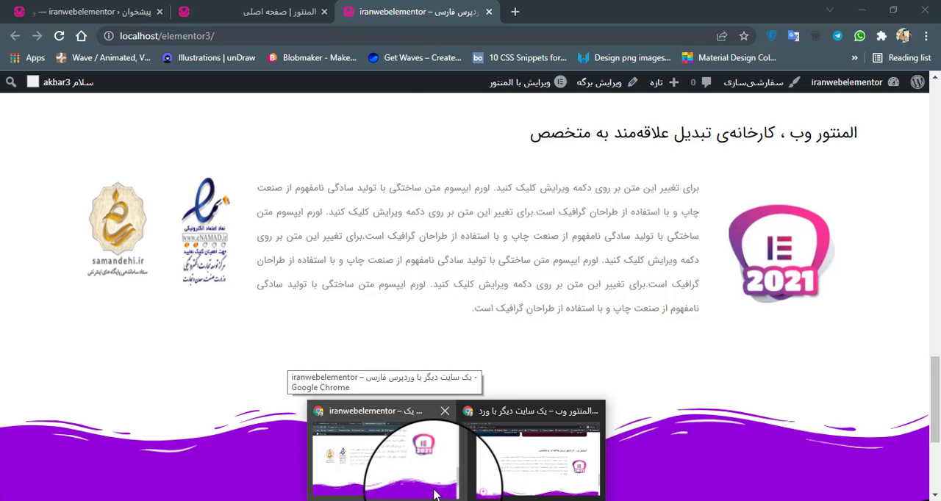
pyautogui.click(475, 346)
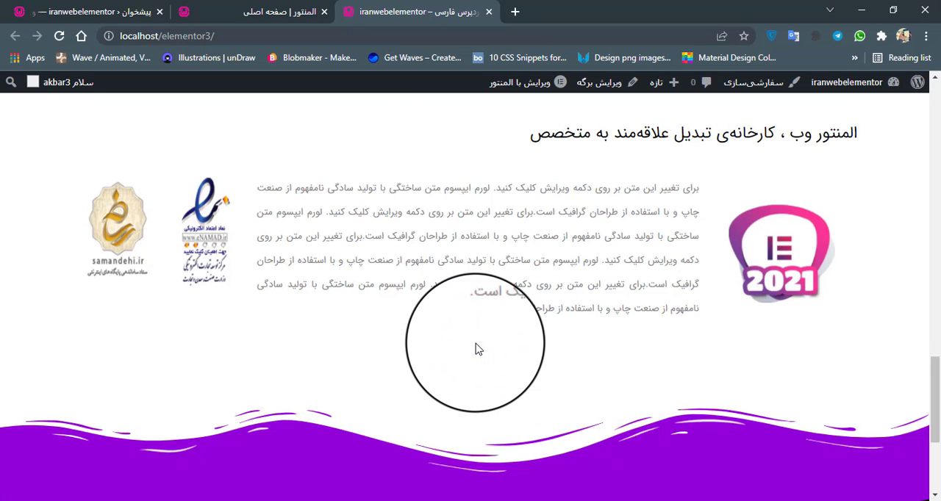